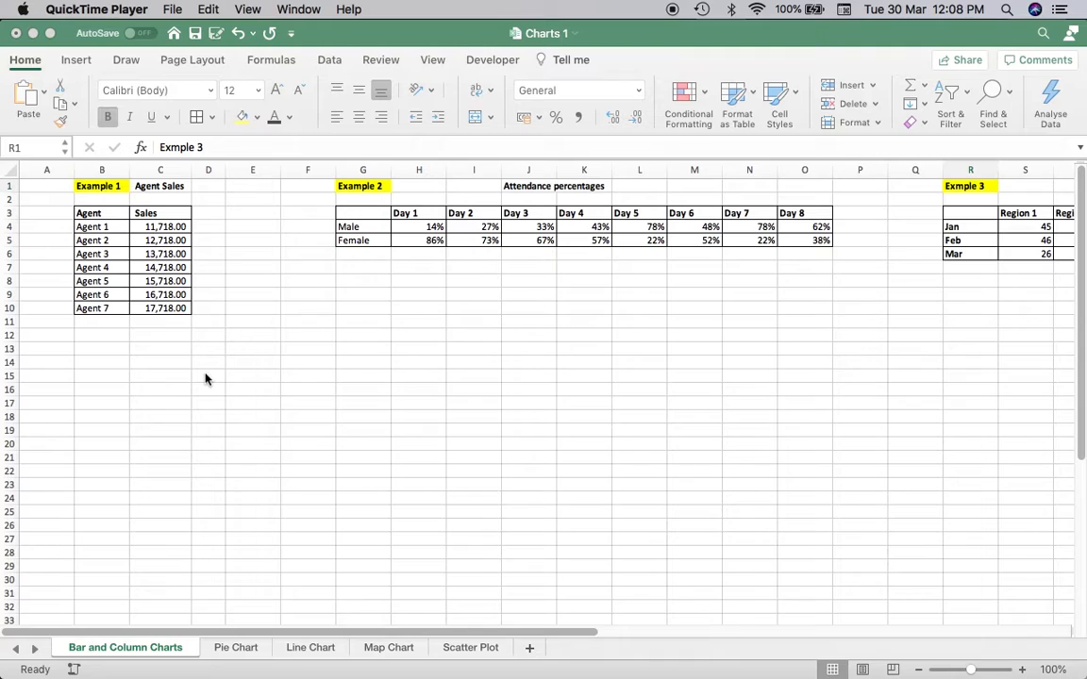
Step: Insert a 2-D clustered bar chart from the Agent and Sales data in B3:C10
left_click(113, 231)
left_click(99, 227)
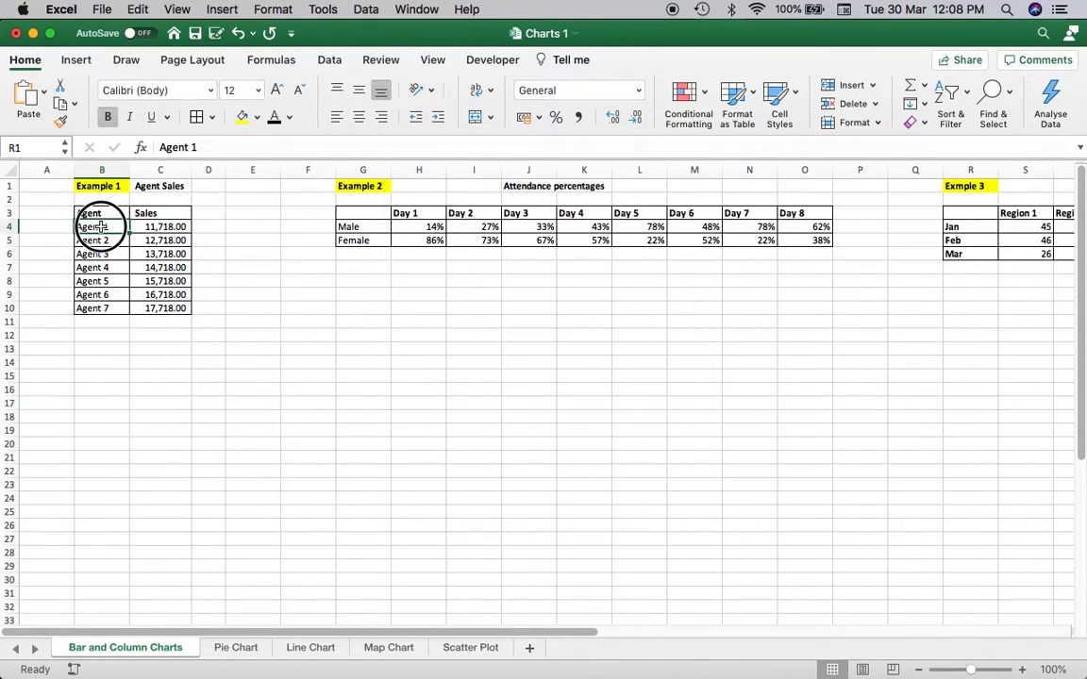
left_click(91, 213)
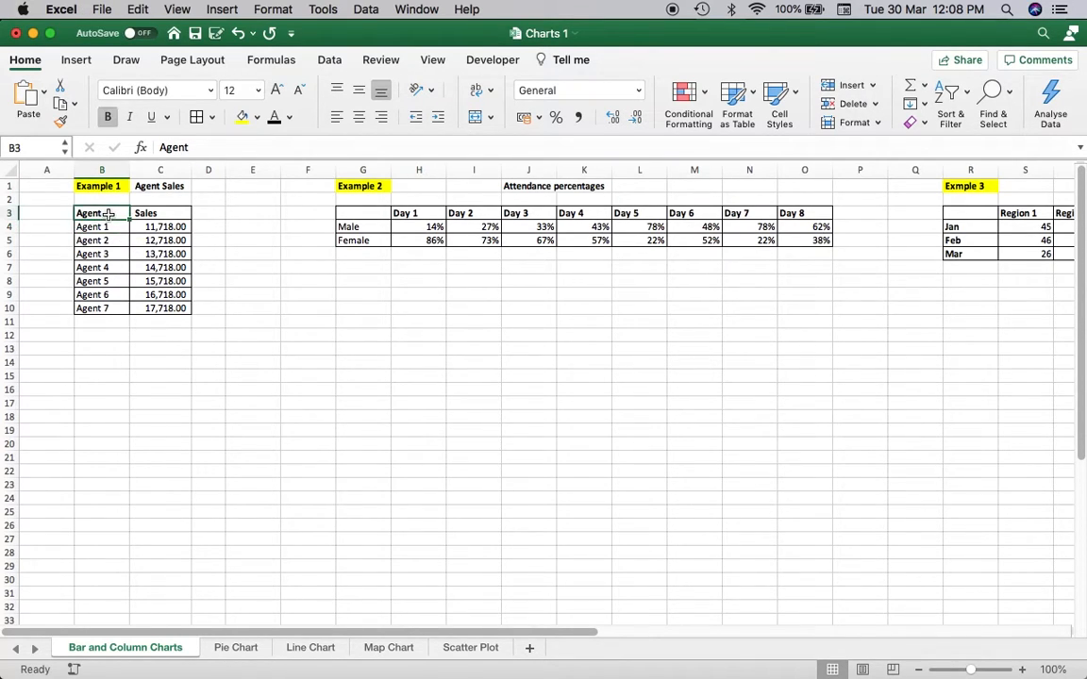
left_click(149, 213)
left_click_drag(116, 215, 174, 304)
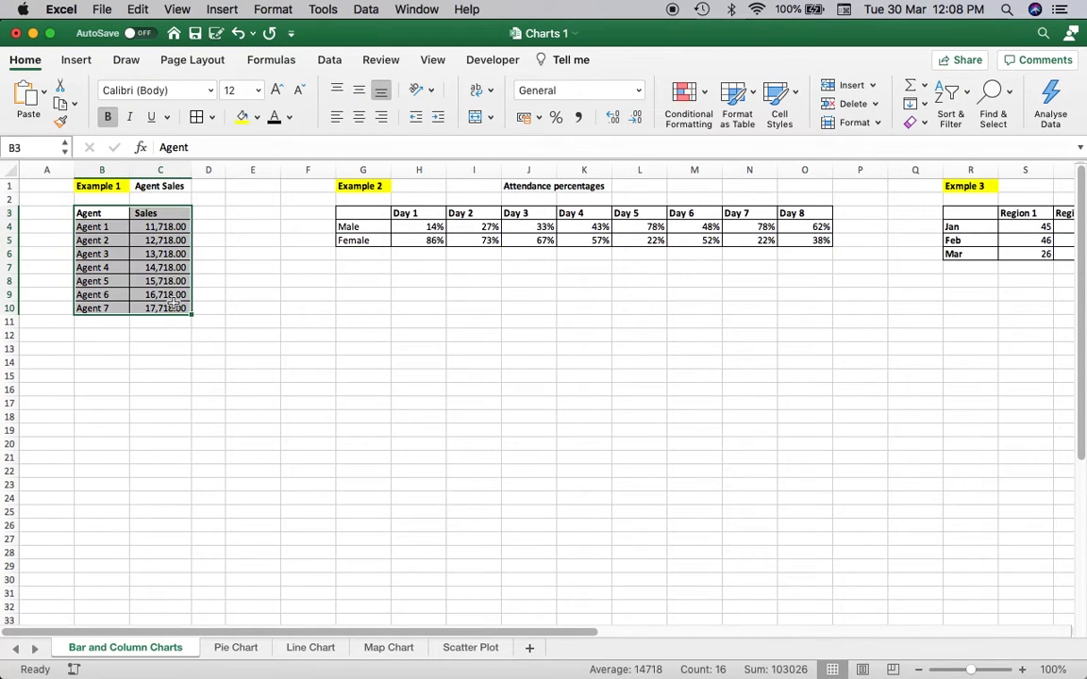
left_click_drag(99, 213, 162, 309)
left_click(79, 63)
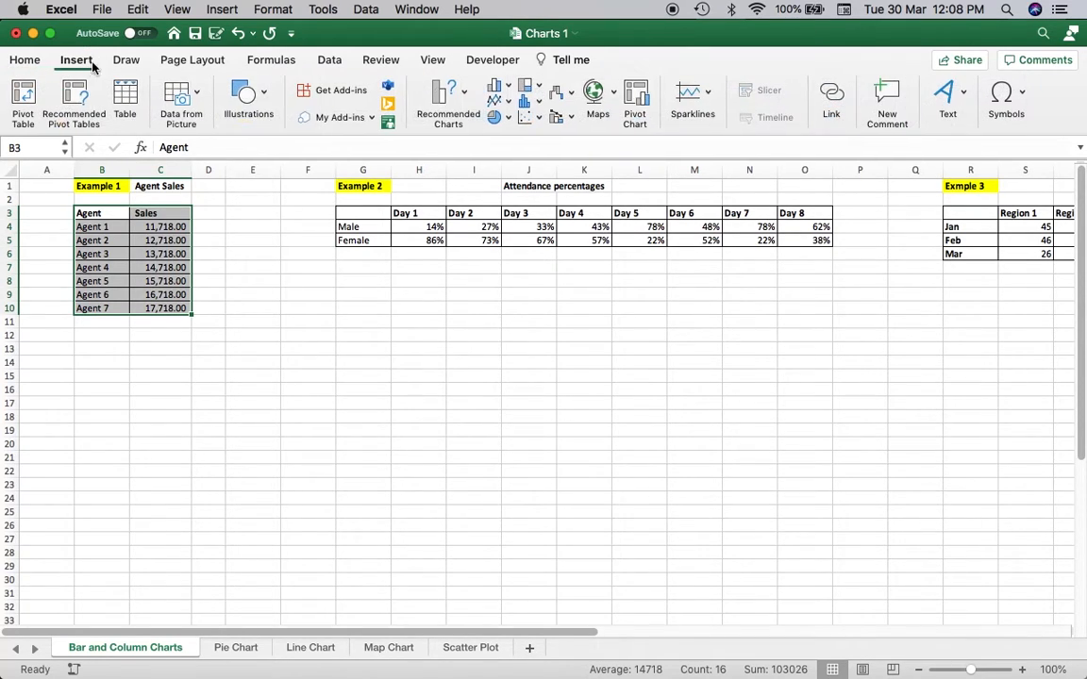
left_click(496, 85)
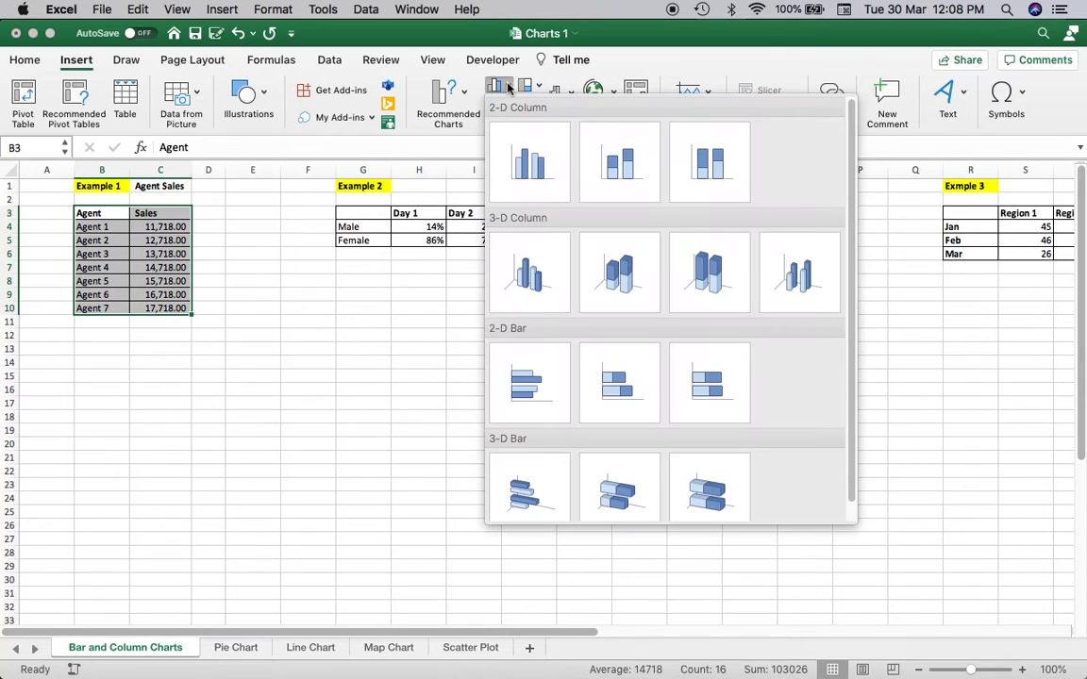
left_click(510, 85)
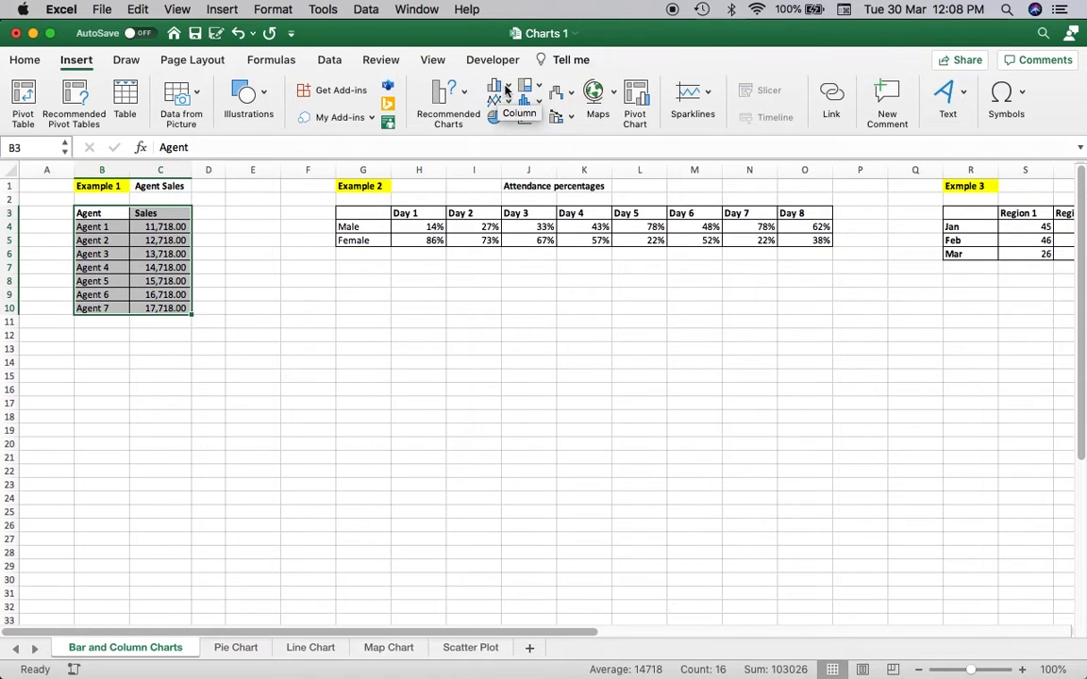
left_click(506, 87)
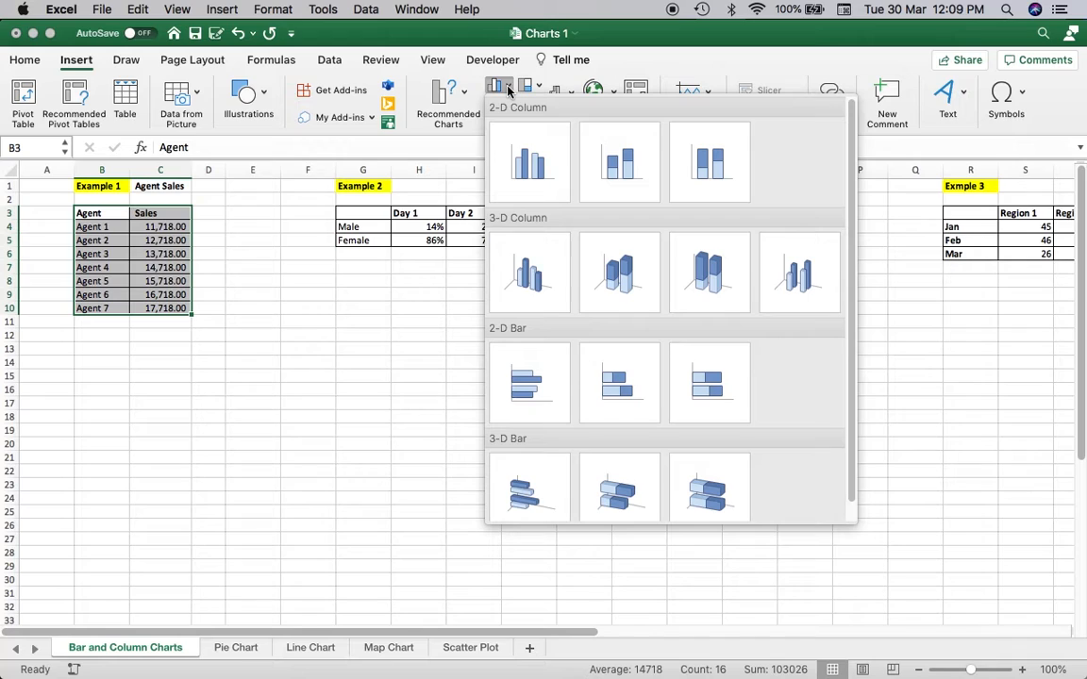
left_click(527, 381)
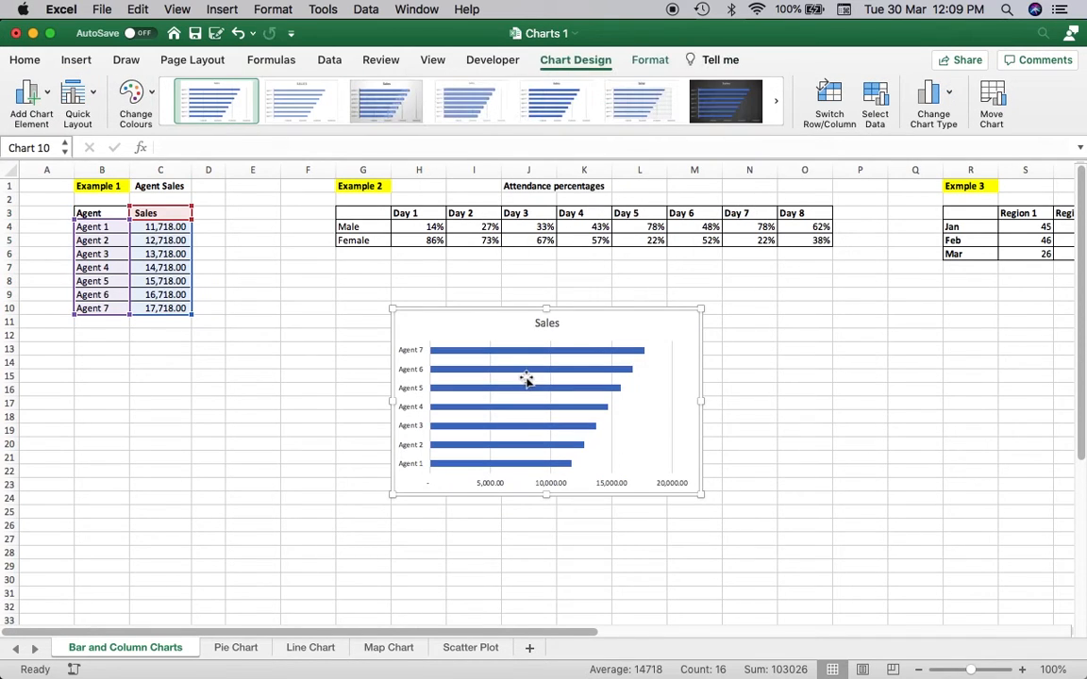
Step: Enlarge the Sales bar chart and place it directly below the Example 1 table, starting around row 12
left_click_drag(391, 401, 274, 403)
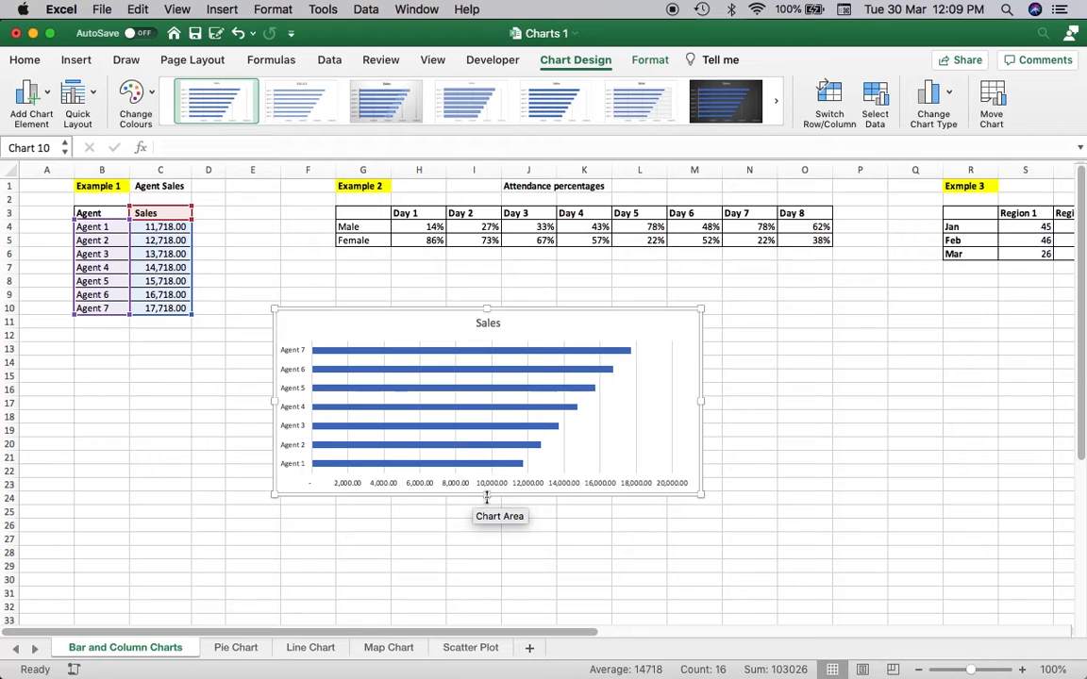
left_click_drag(486, 494, 488, 545)
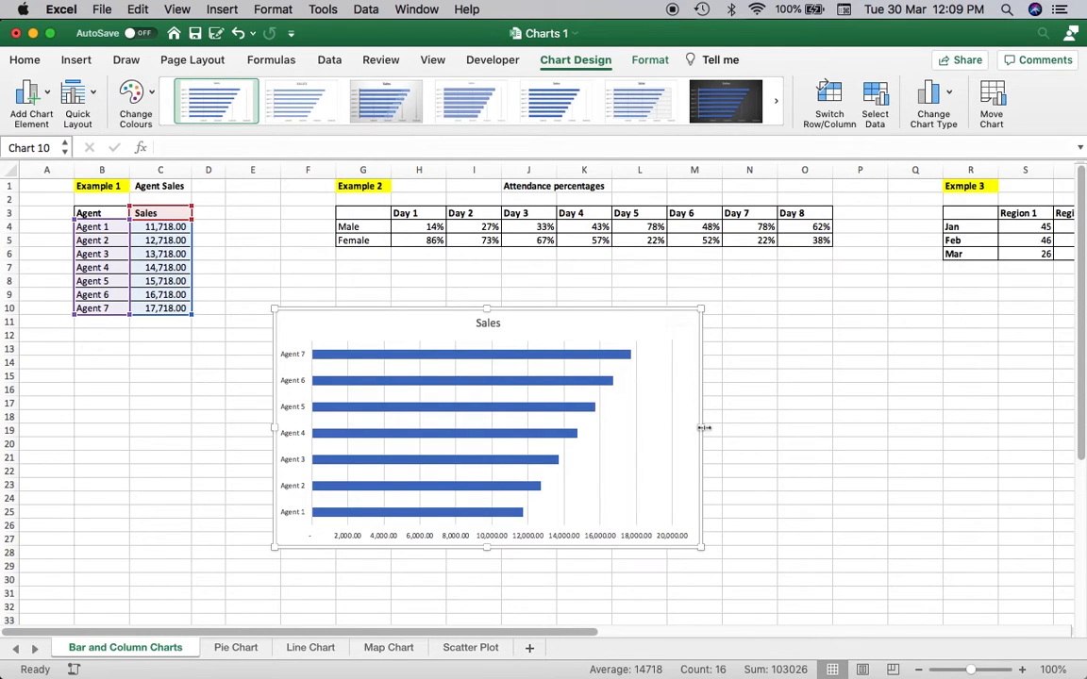
left_click_drag(702, 428, 650, 430)
left_click_drag(500, 318, 301, 348)
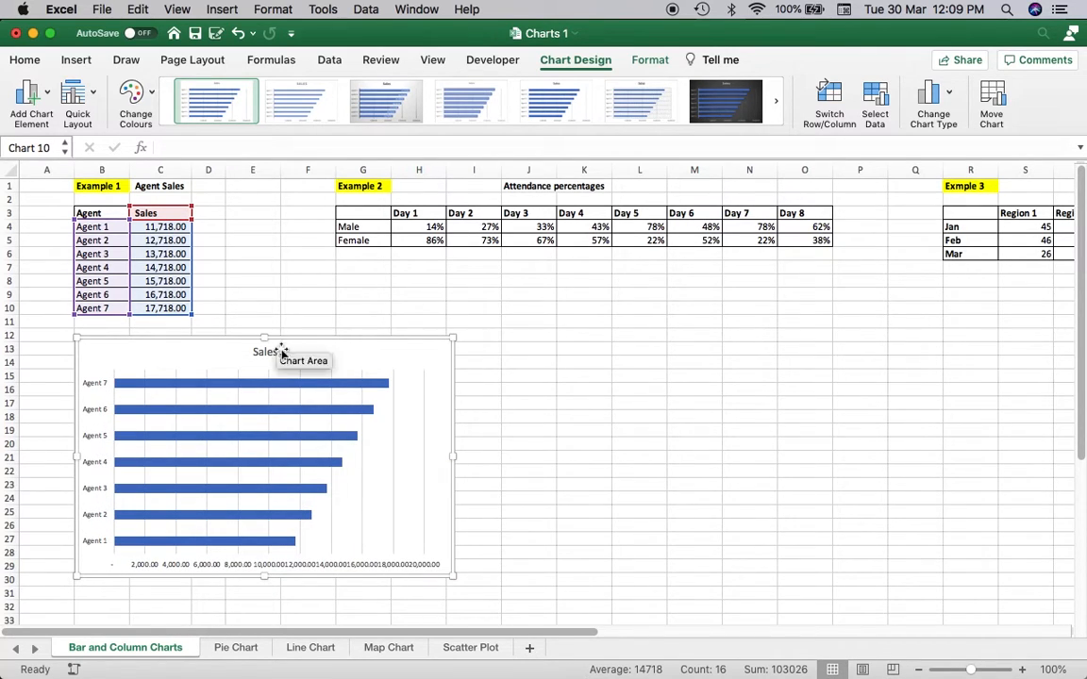
Step: Thicken the bars of the Sales series by setting their gap width to 53%
left_click(302, 383)
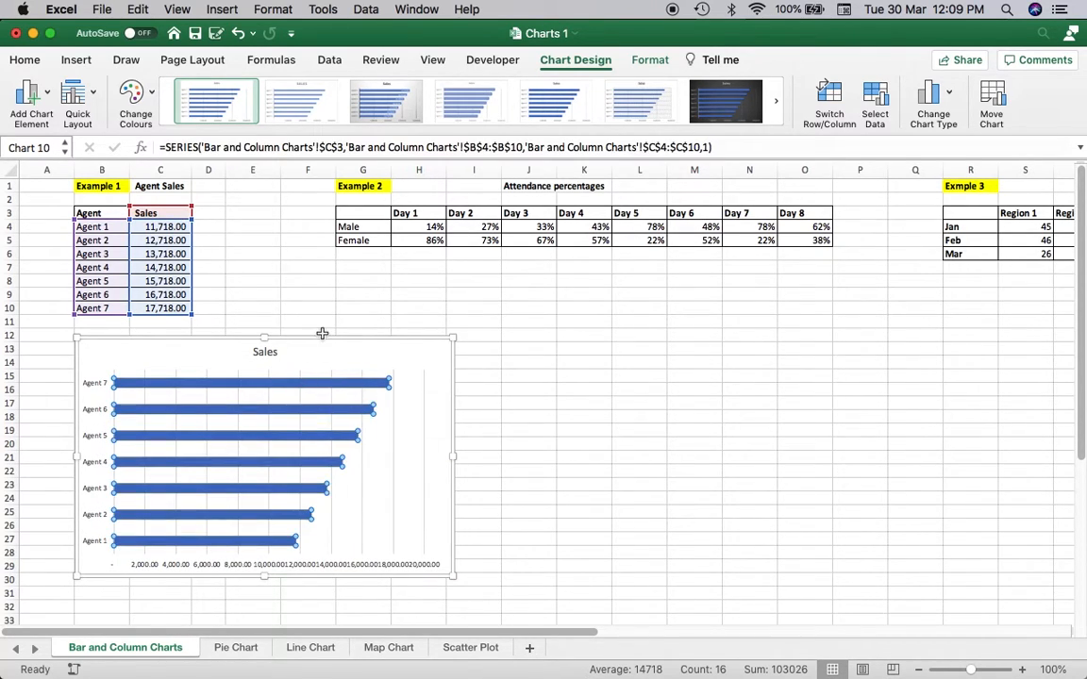
left_click(321, 345)
left_click(312, 384)
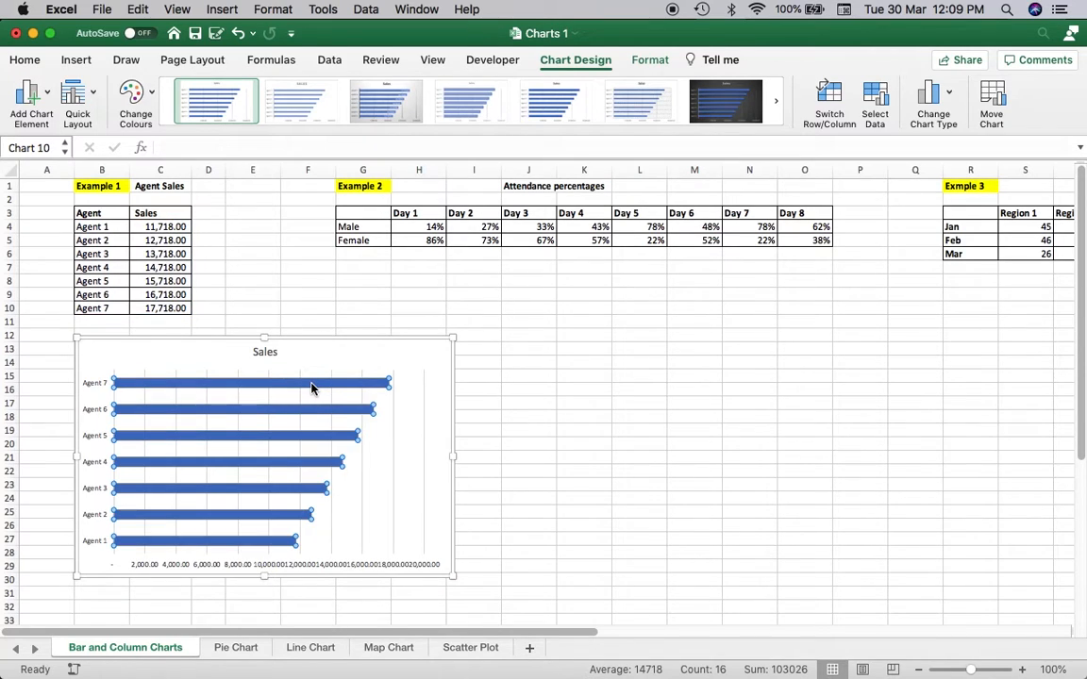
double_click(311, 385)
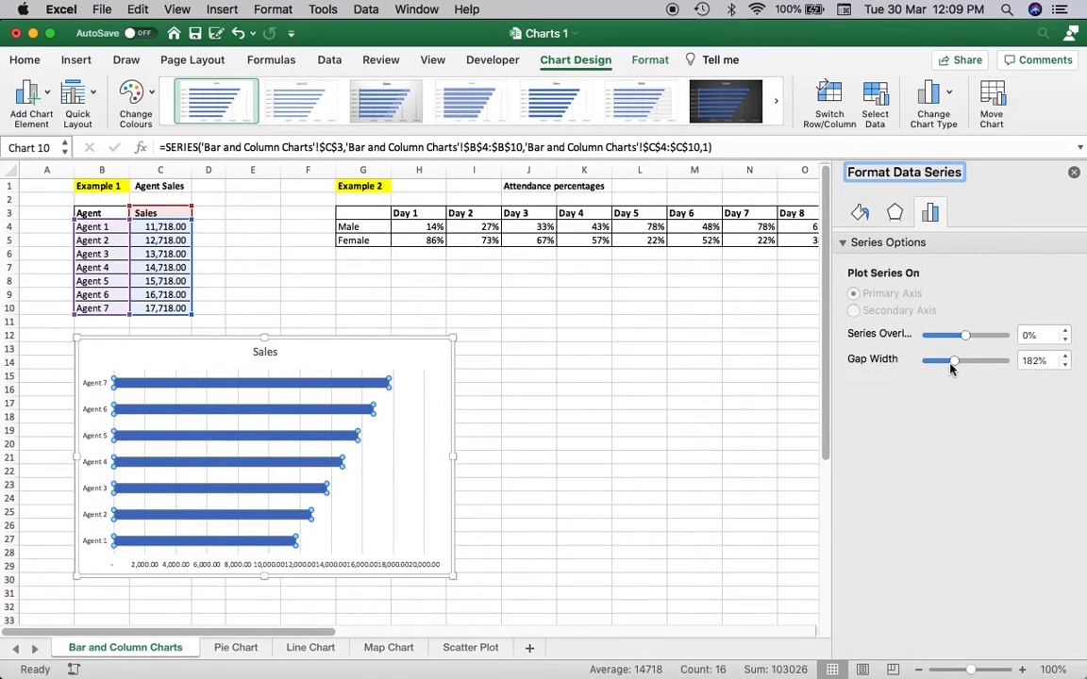
left_click_drag(954, 366, 933, 366)
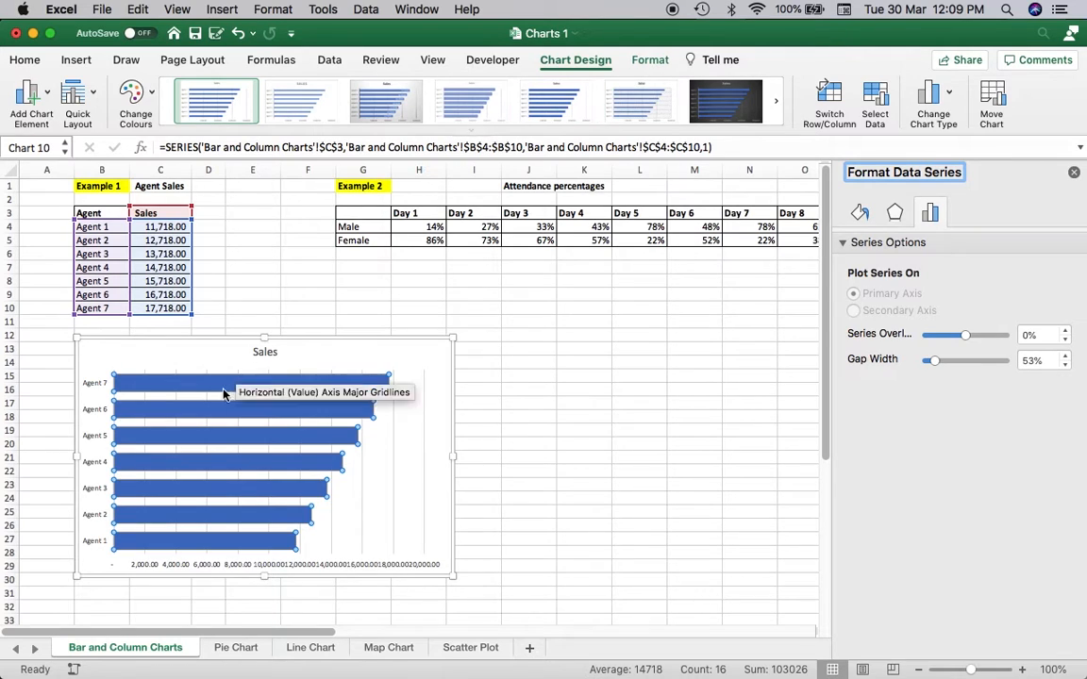
Step: Give the Sales bars a standard green fill and a matching standard green outline
left_click(650, 61)
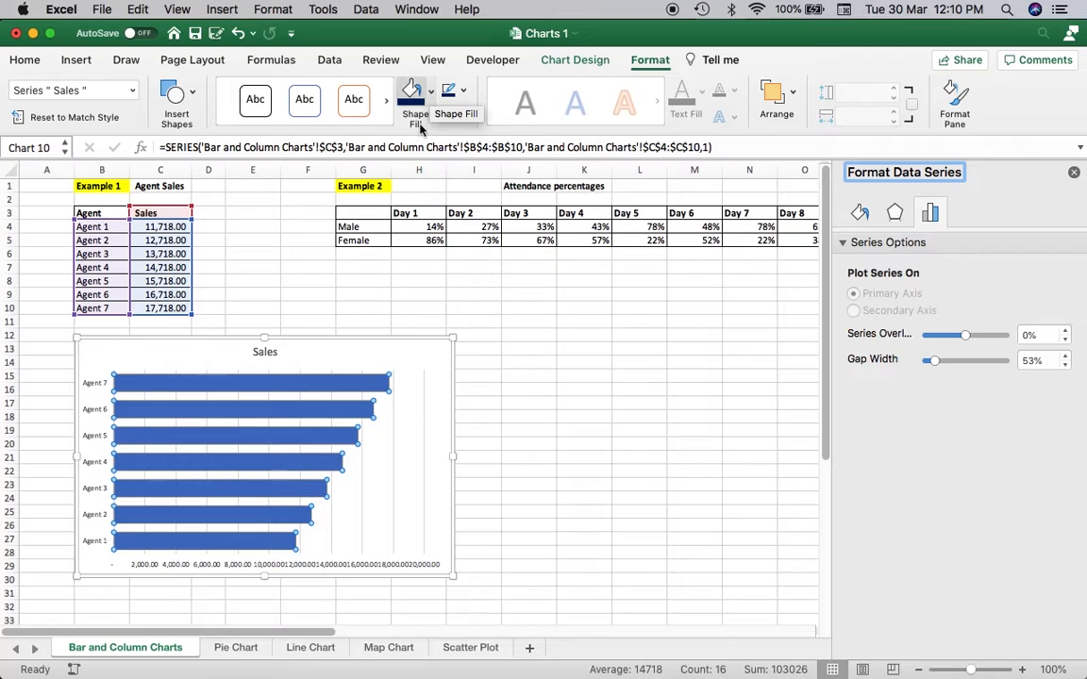
left_click(431, 92)
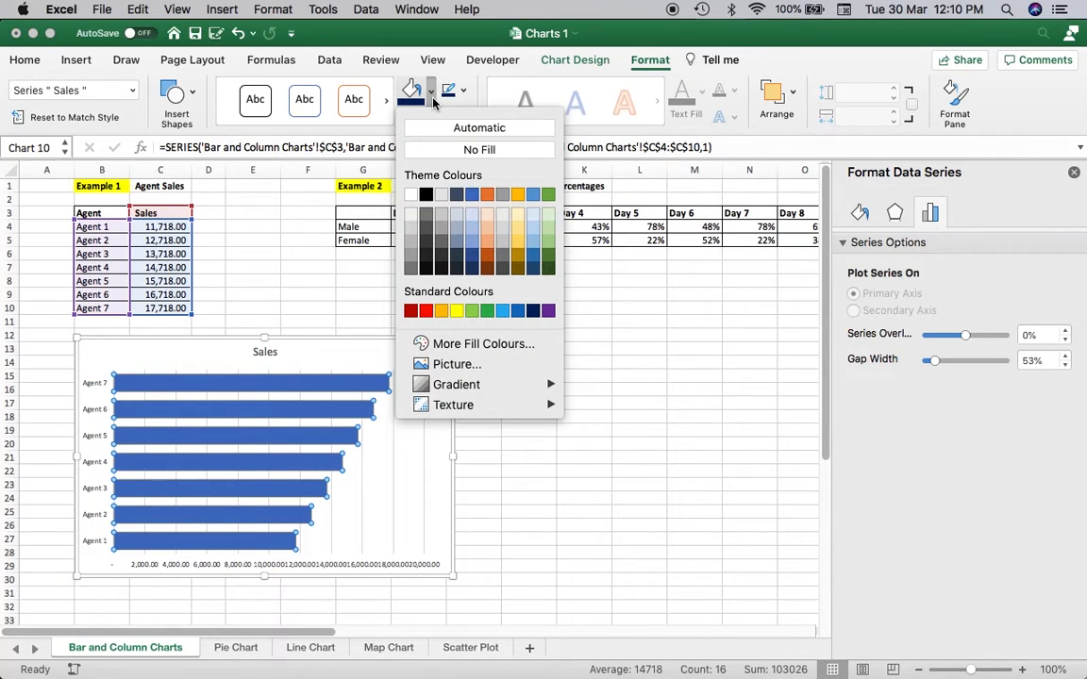
left_click(488, 311)
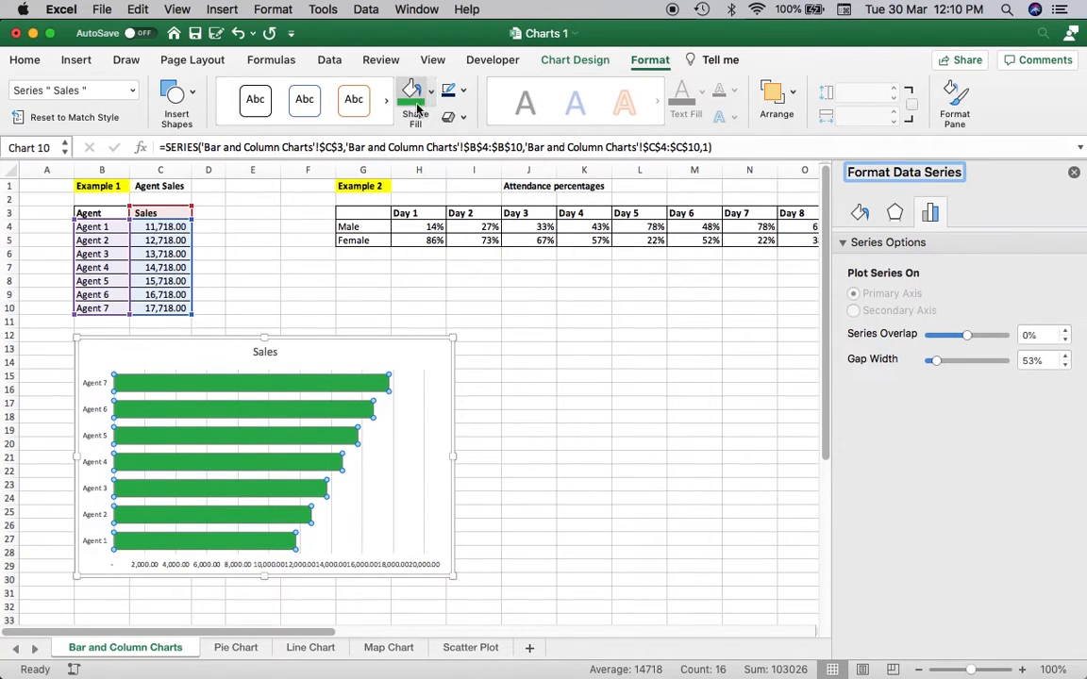
left_click(463, 93)
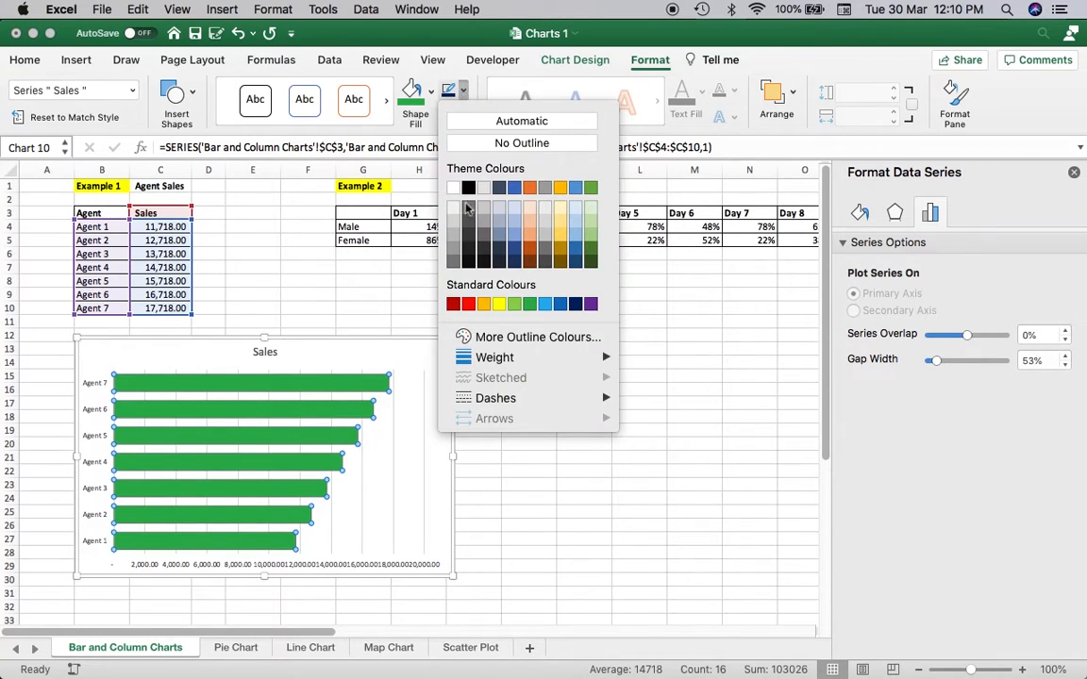
left_click(529, 304)
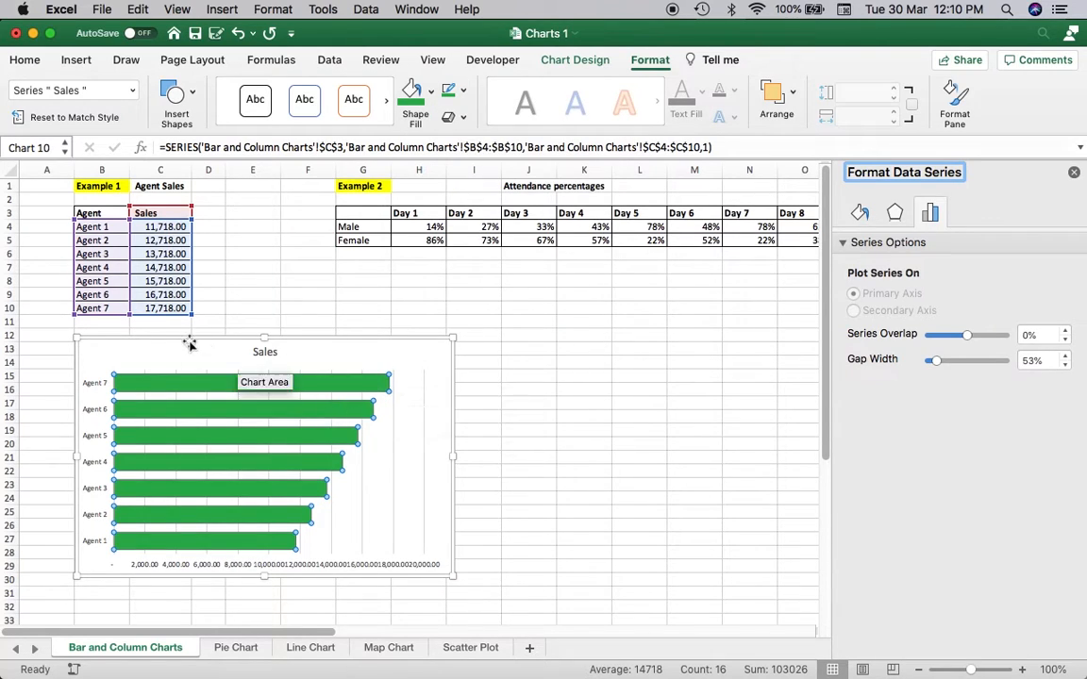
Step: Set all text in the bar chart to Century Gothic at font size 12
left_click(114, 352)
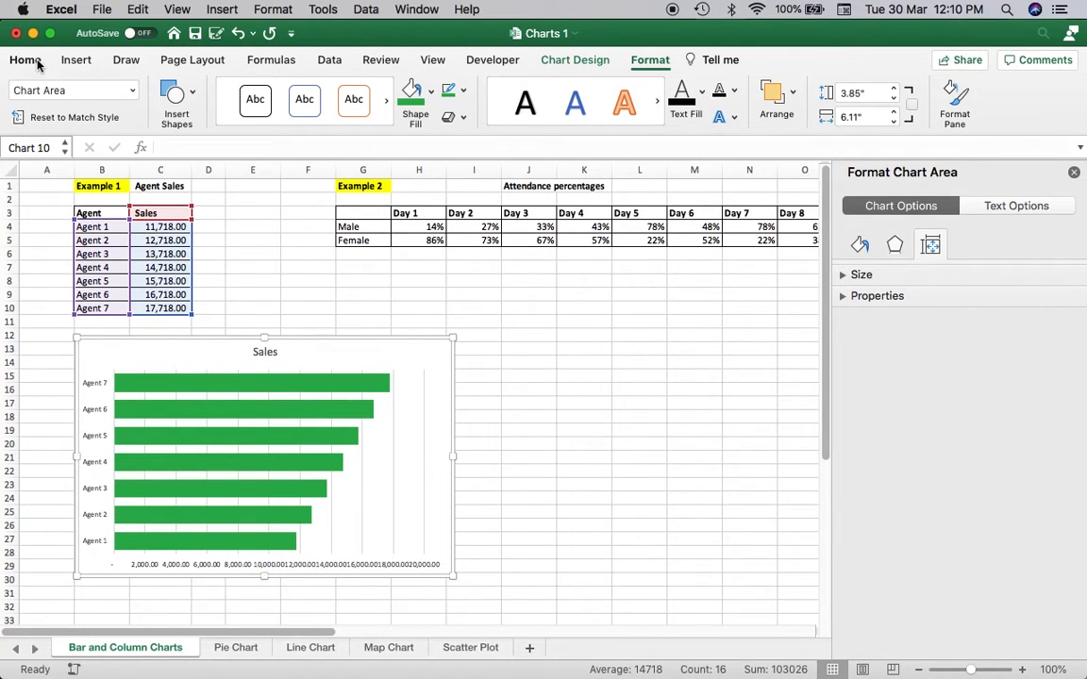
left_click(258, 91)
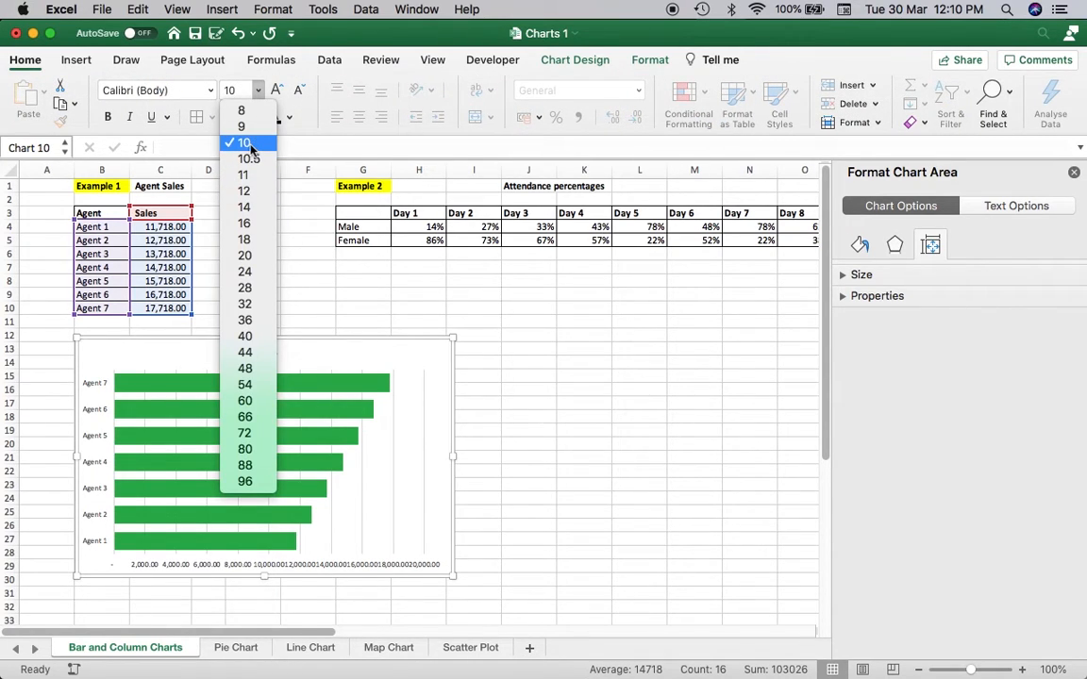
left_click(246, 187)
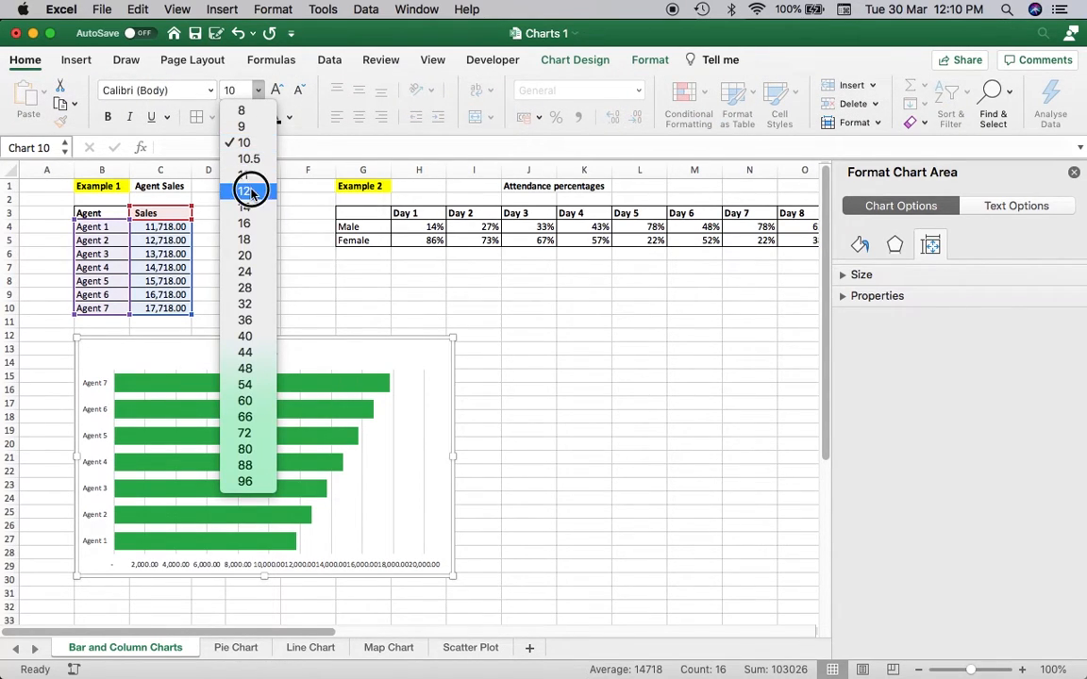
left_click(212, 94)
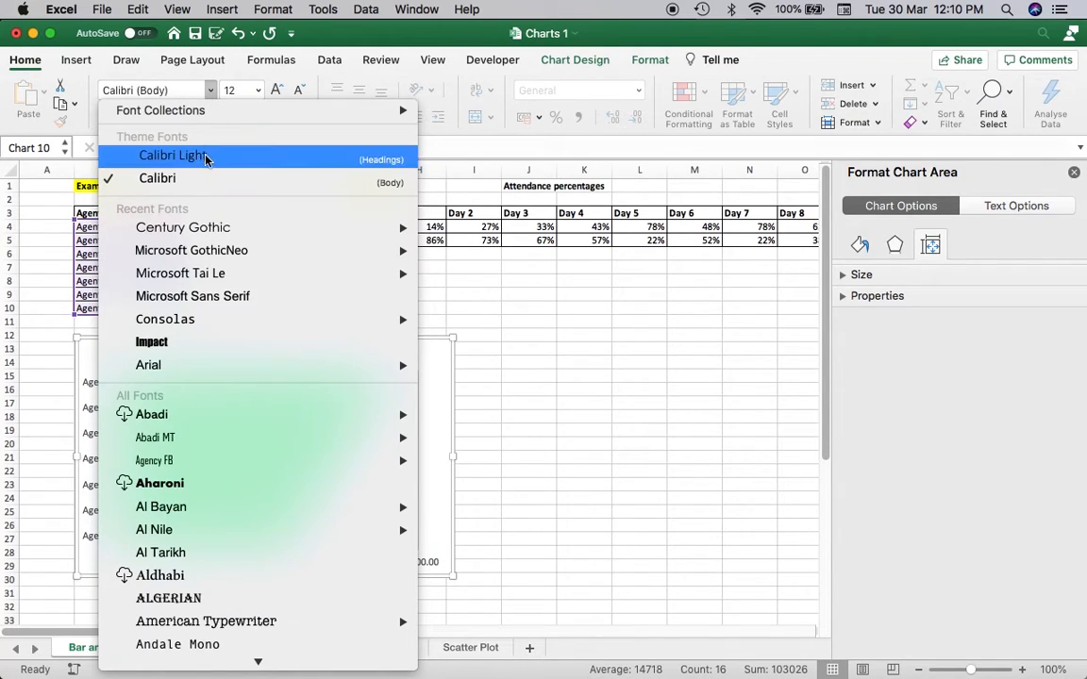
mouse_move(210, 235)
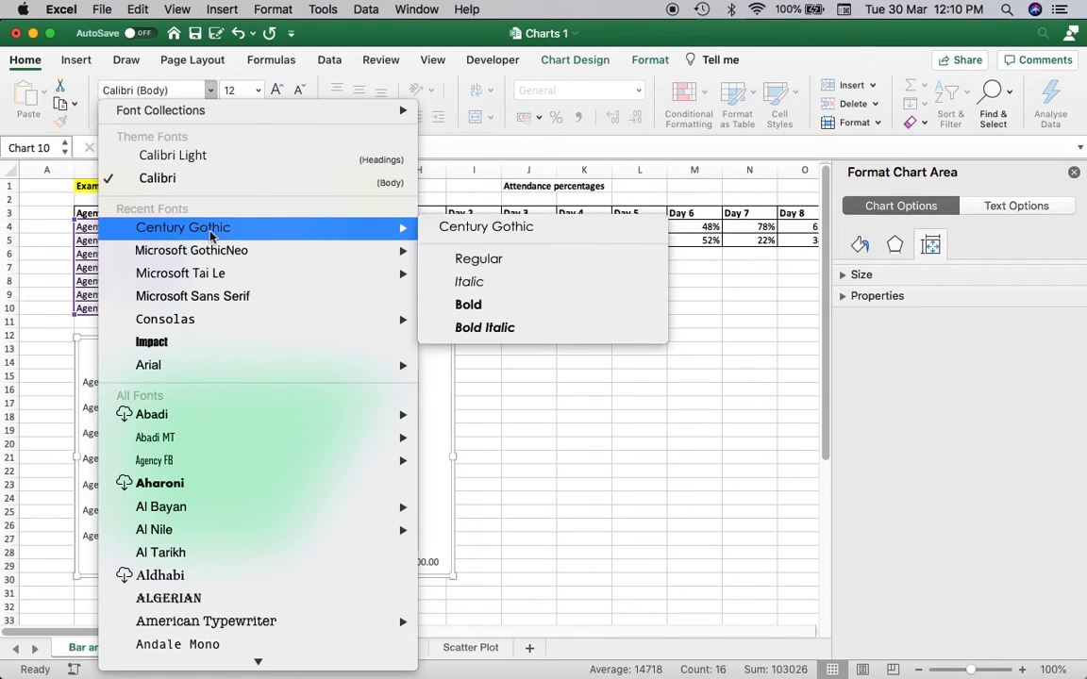
left_click(210, 235)
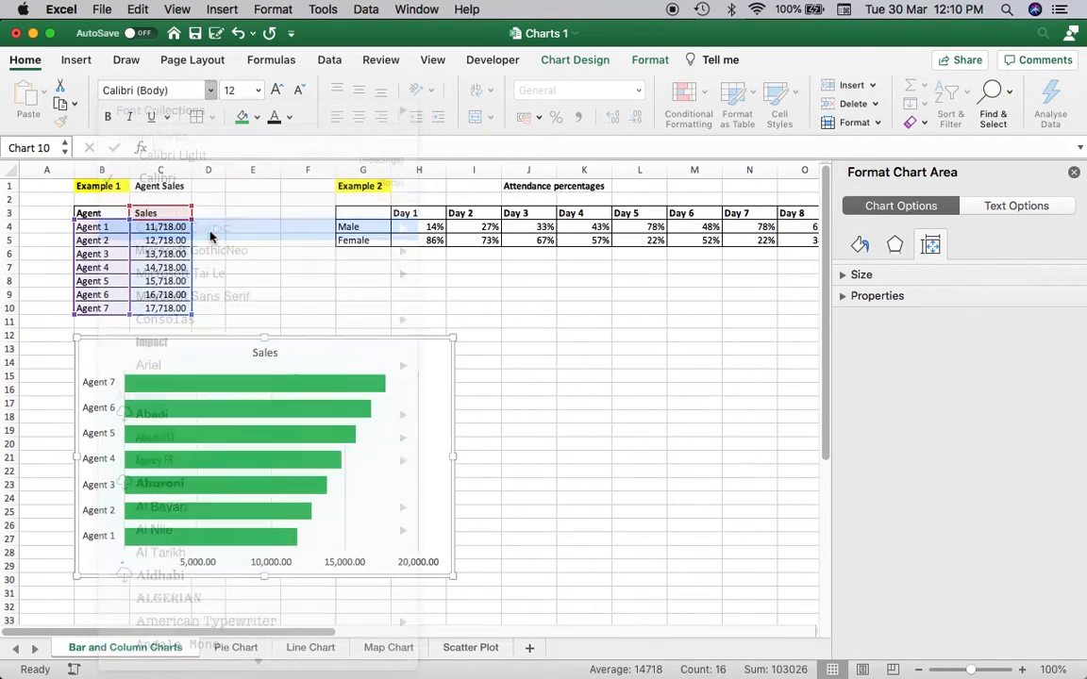
Step: Colour the bar chart's text standard green and widen the chart slightly to about column I
left_click(290, 117)
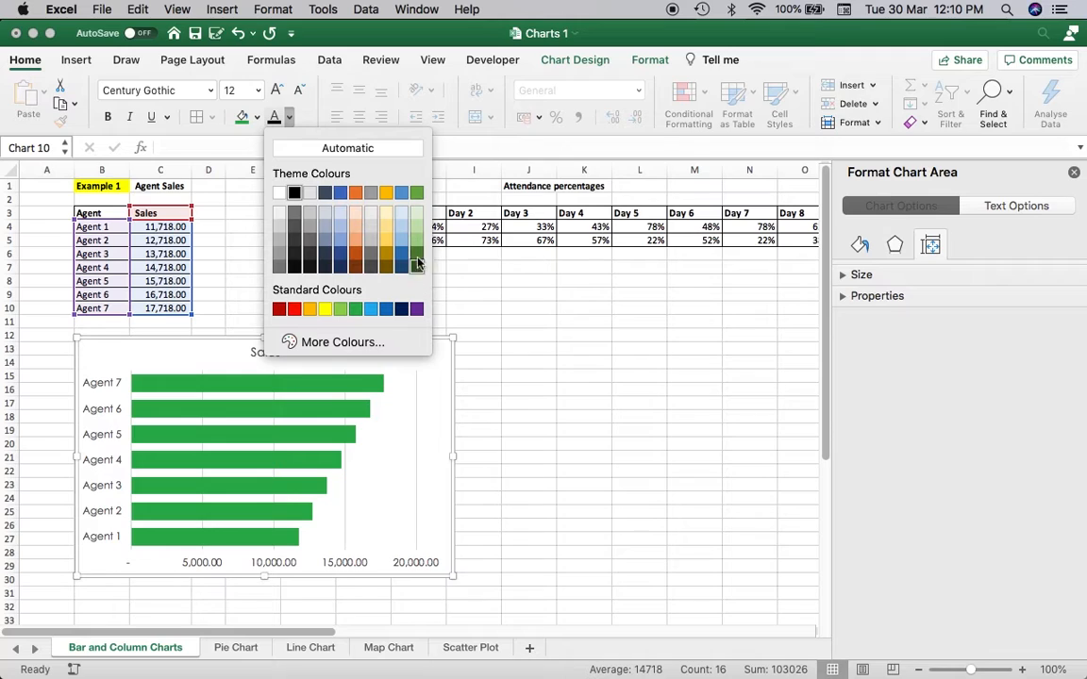
left_click(355, 309)
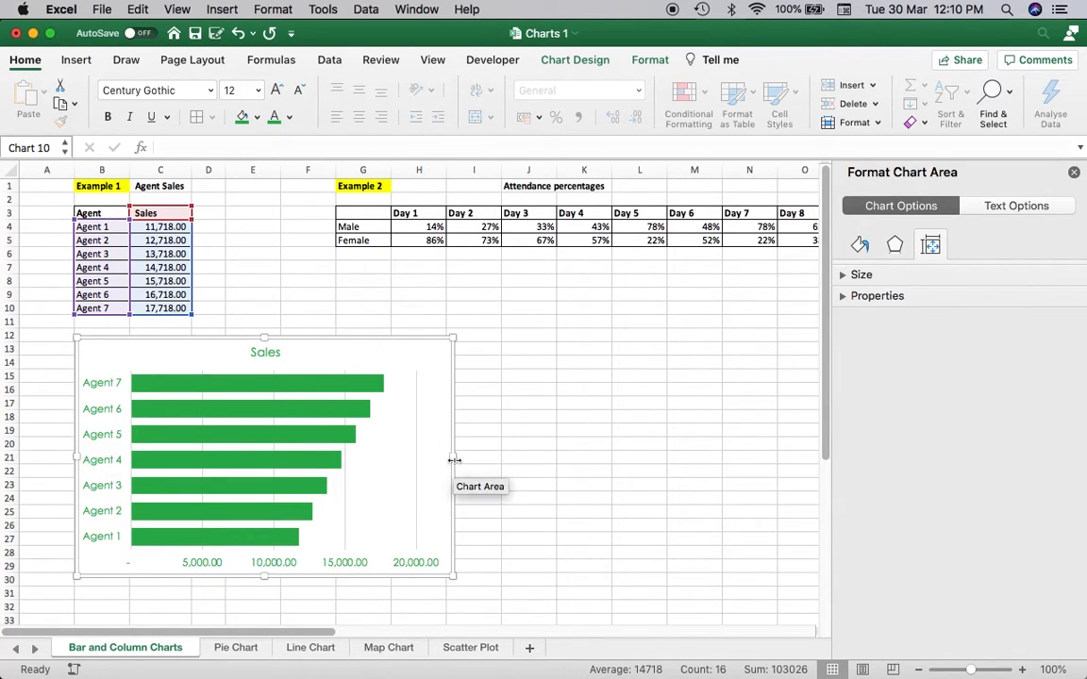
left_click_drag(454, 456, 487, 454)
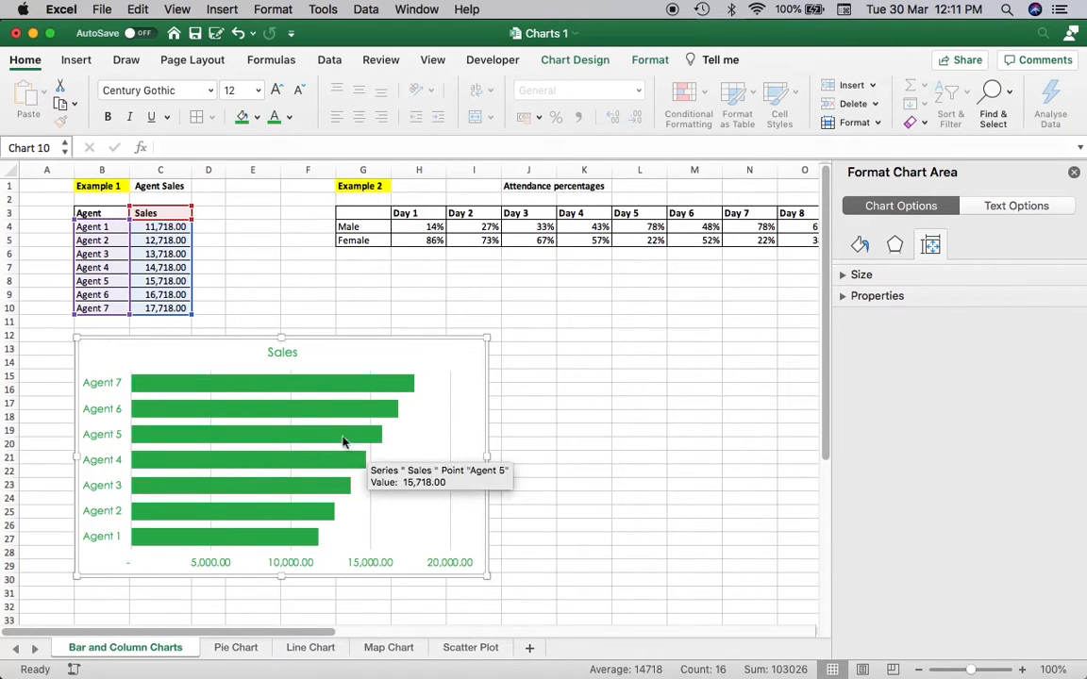
left_click(227, 263)
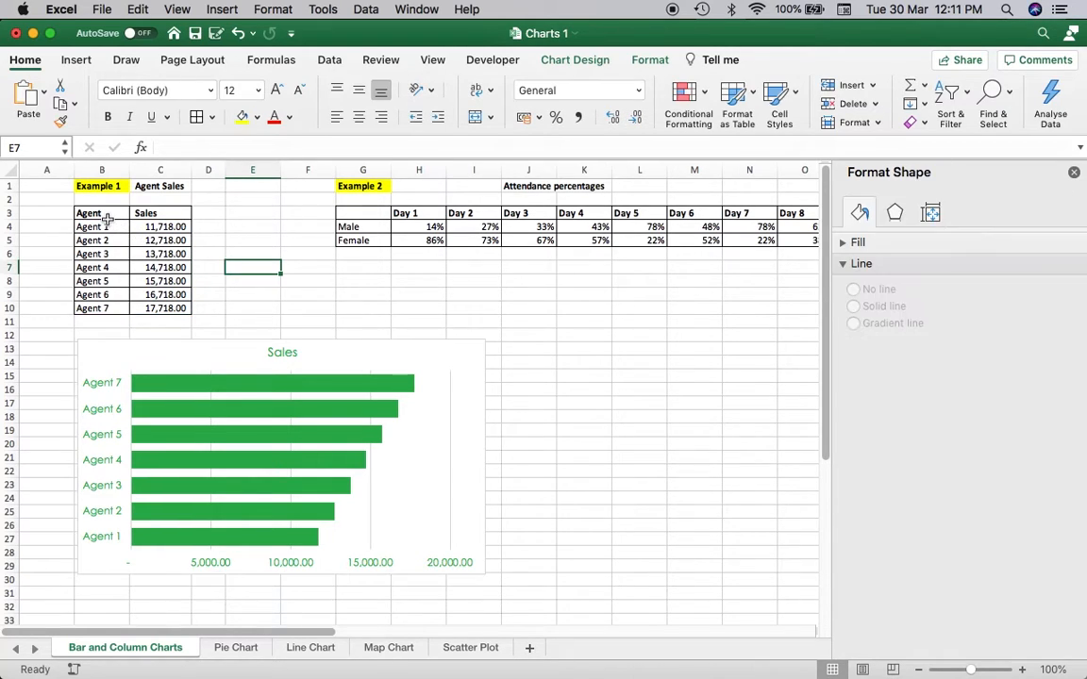
Step: Insert a 2-D clustered column chart from the same Agent and Sales data in B3:C10
left_click_drag(102, 214, 166, 303)
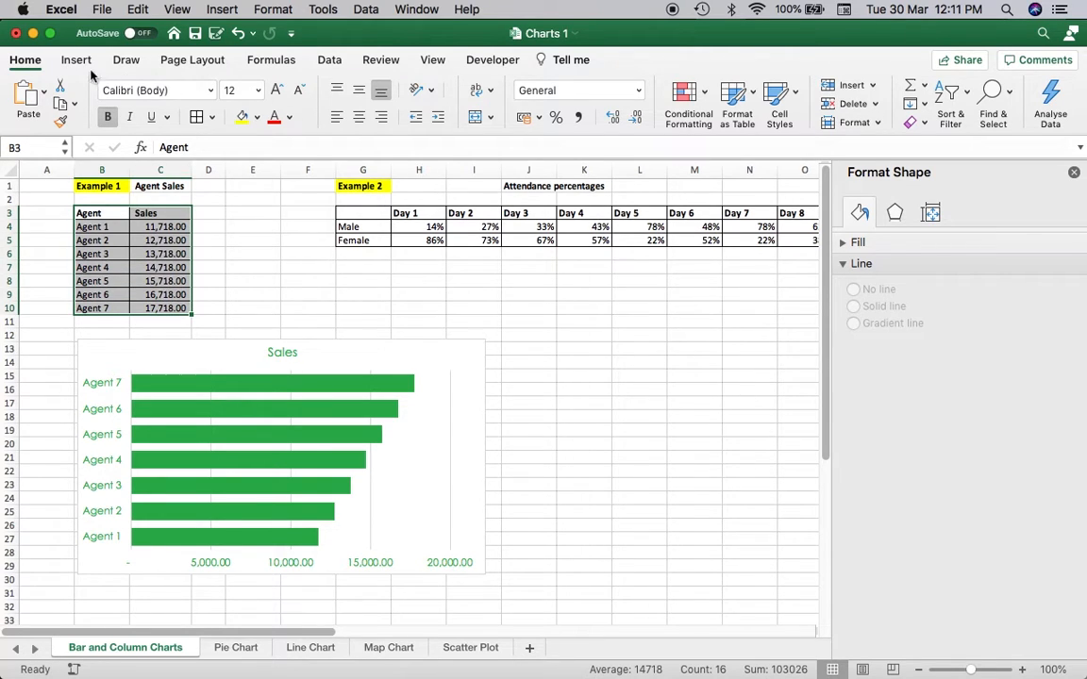
left_click(76, 62)
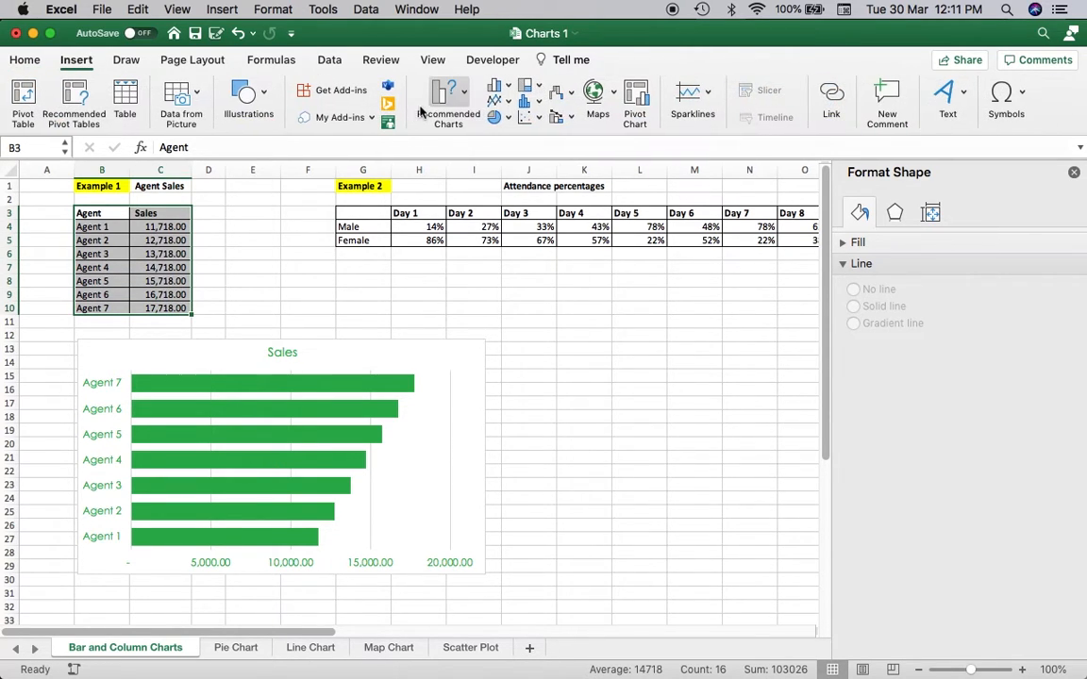
left_click(509, 88)
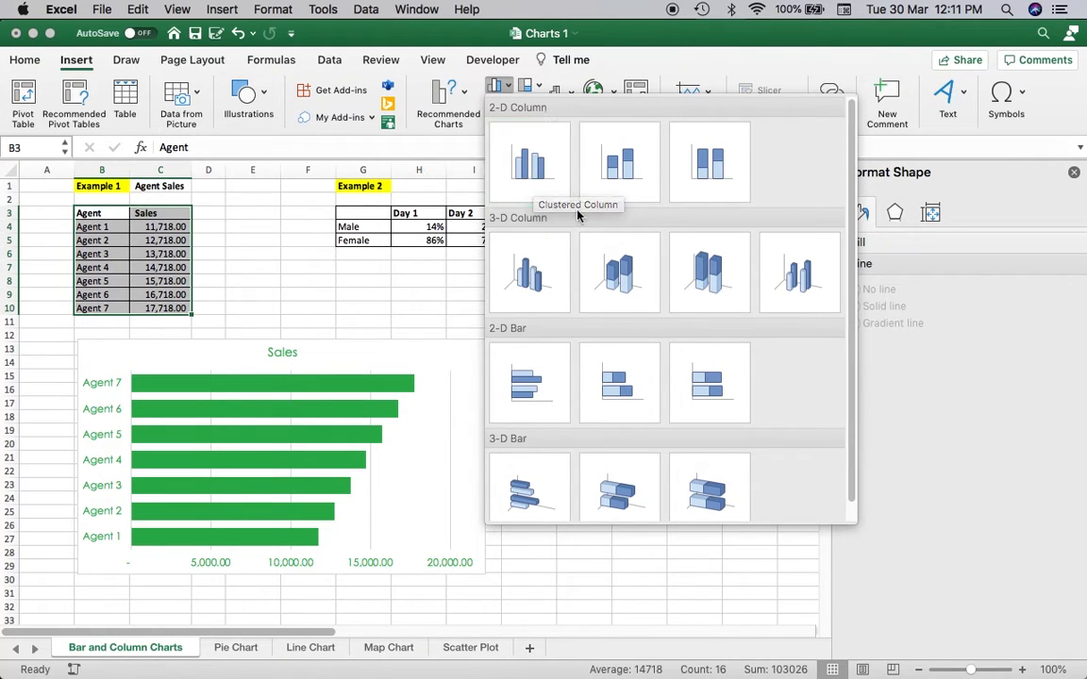
left_click(539, 183)
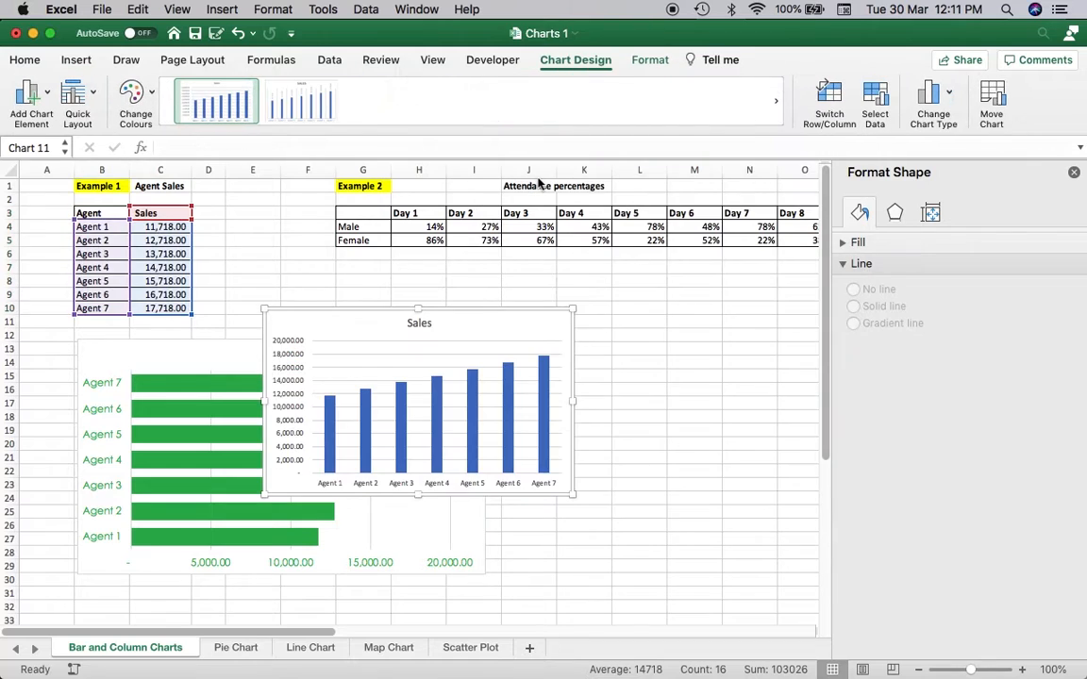
scroll(378, 298, "down", 5)
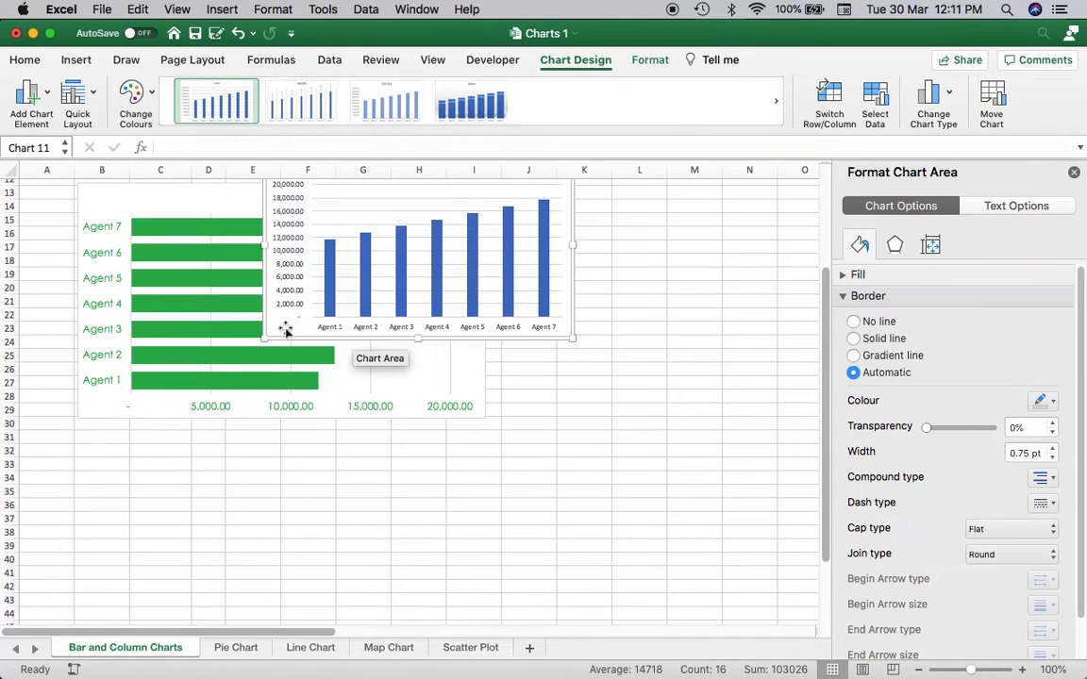
Step: Move the Sales column chart directly below the bar chart and widen it to about column I
scroll(285, 283, "up", 4)
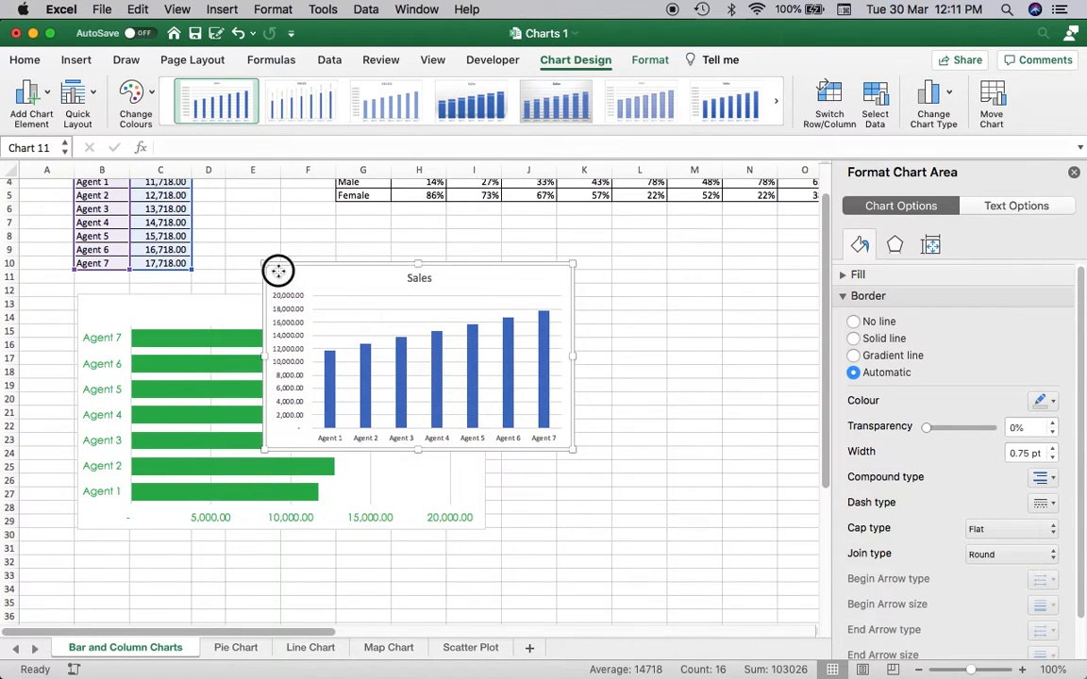
left_click_drag(278, 268, 150, 461)
scroll(151, 453, "down", 5)
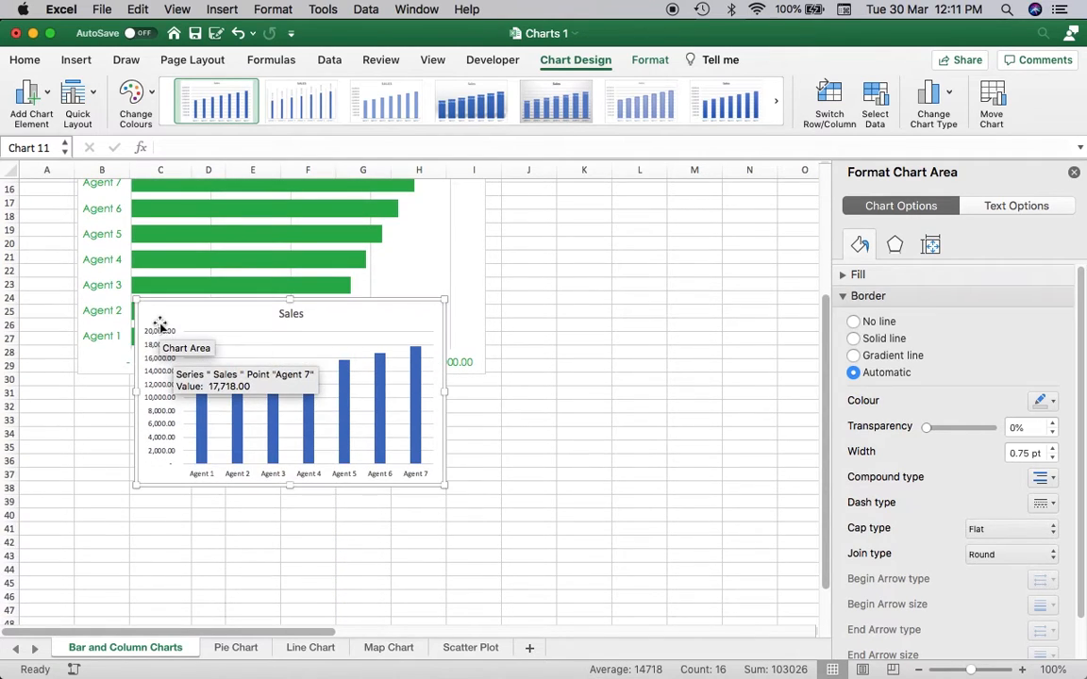
left_click_drag(158, 315, 84, 415)
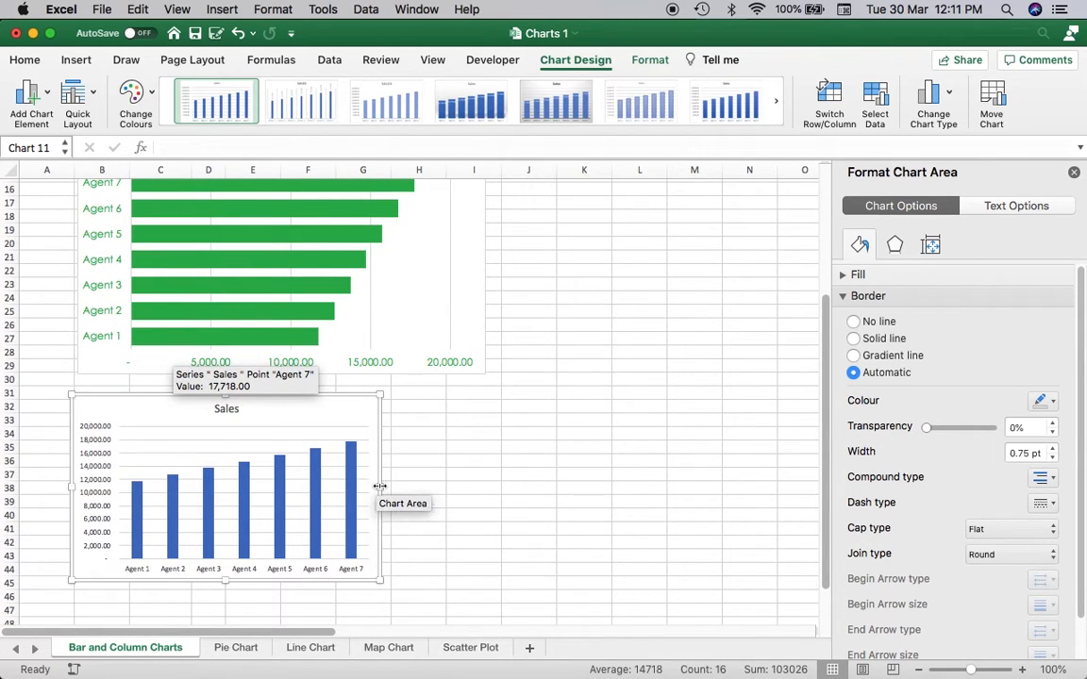
left_click_drag(378, 481, 480, 479)
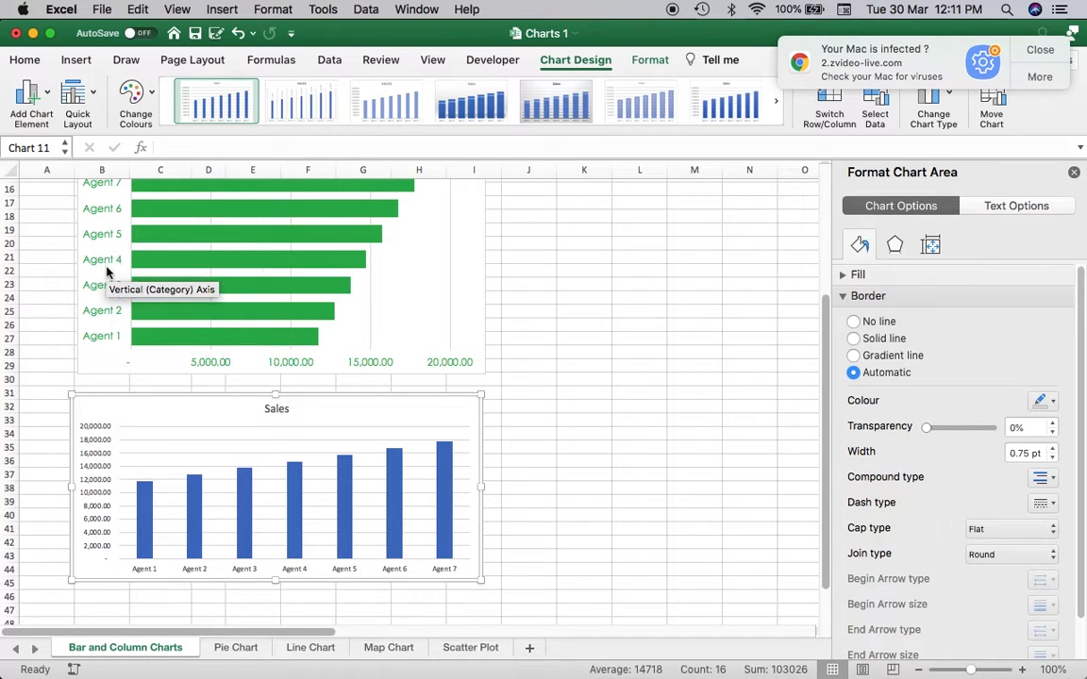
Step: Insert a 2-D clustered column chart from the Attendance percentages table in G3:O5
scroll(73, 274, "up", 2)
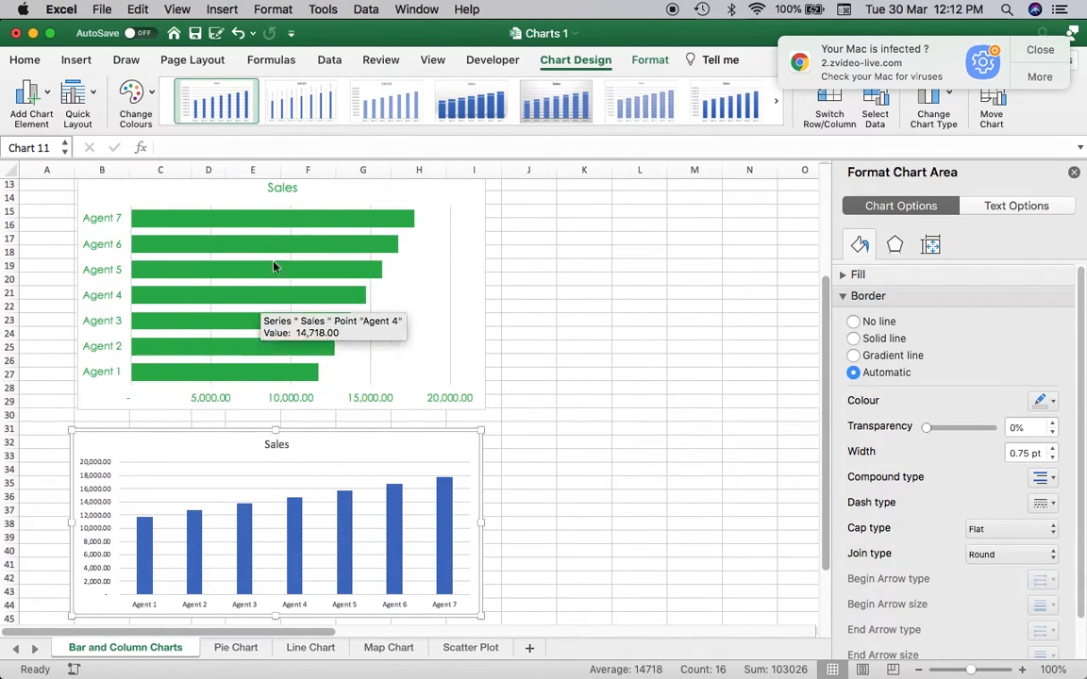
scroll(269, 438, "down", 5)
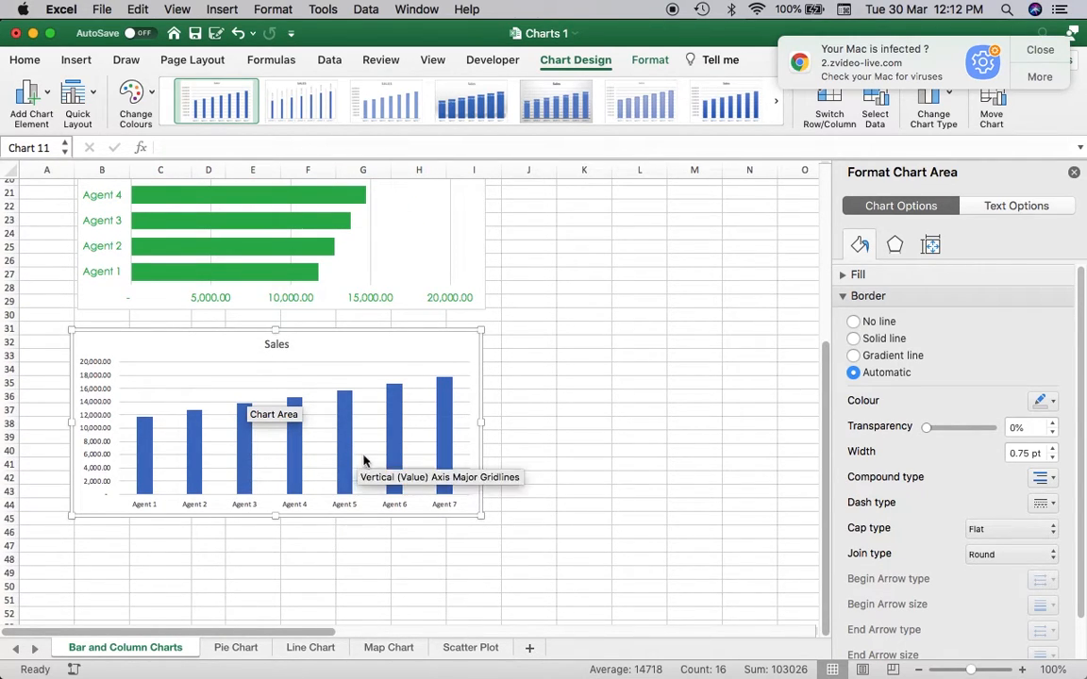
scroll(405, 457, "up", 5)
scroll(406, 458, "right", 2)
scroll(406, 458, "up", 7)
scroll(407, 453, "right", 3)
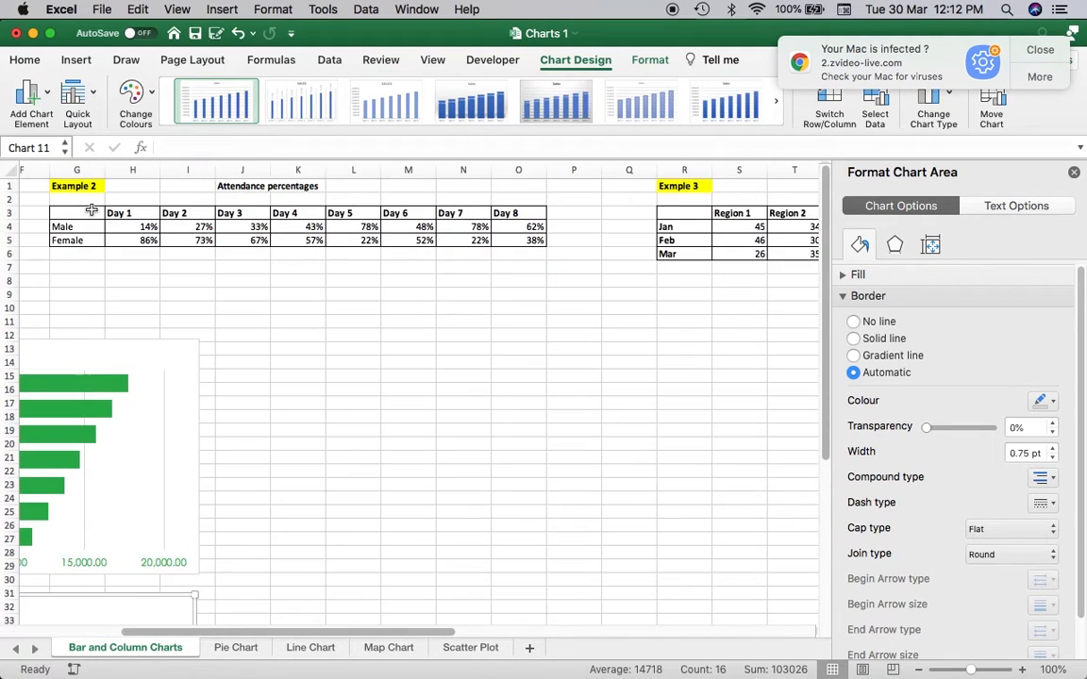
left_click_drag(92, 210, 528, 237)
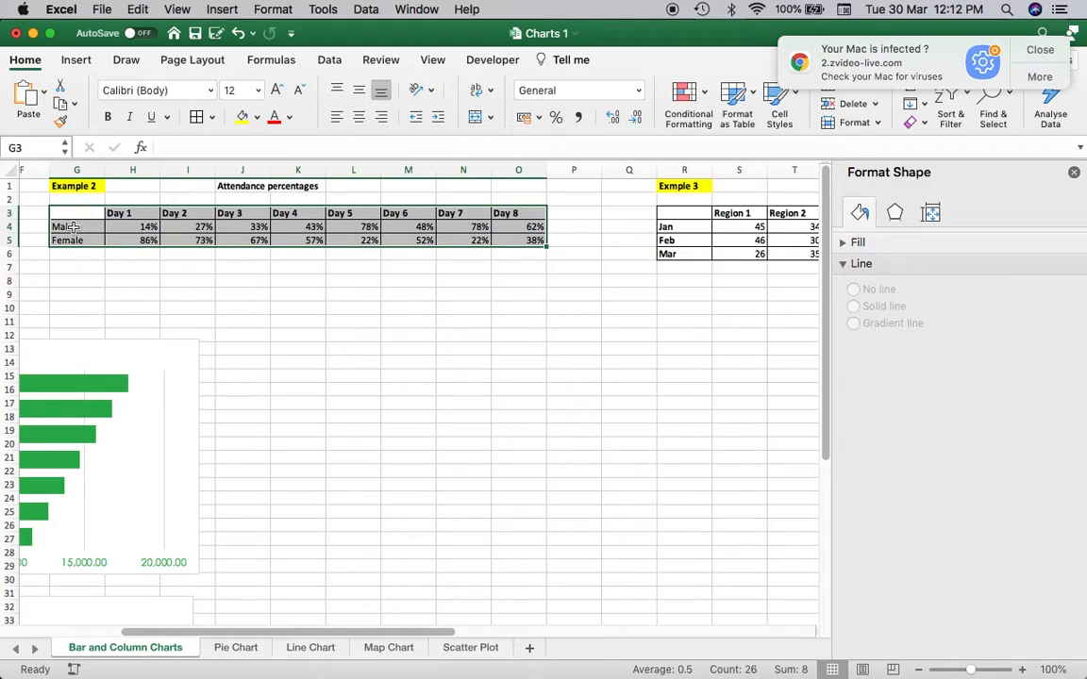
left_click(76, 62)
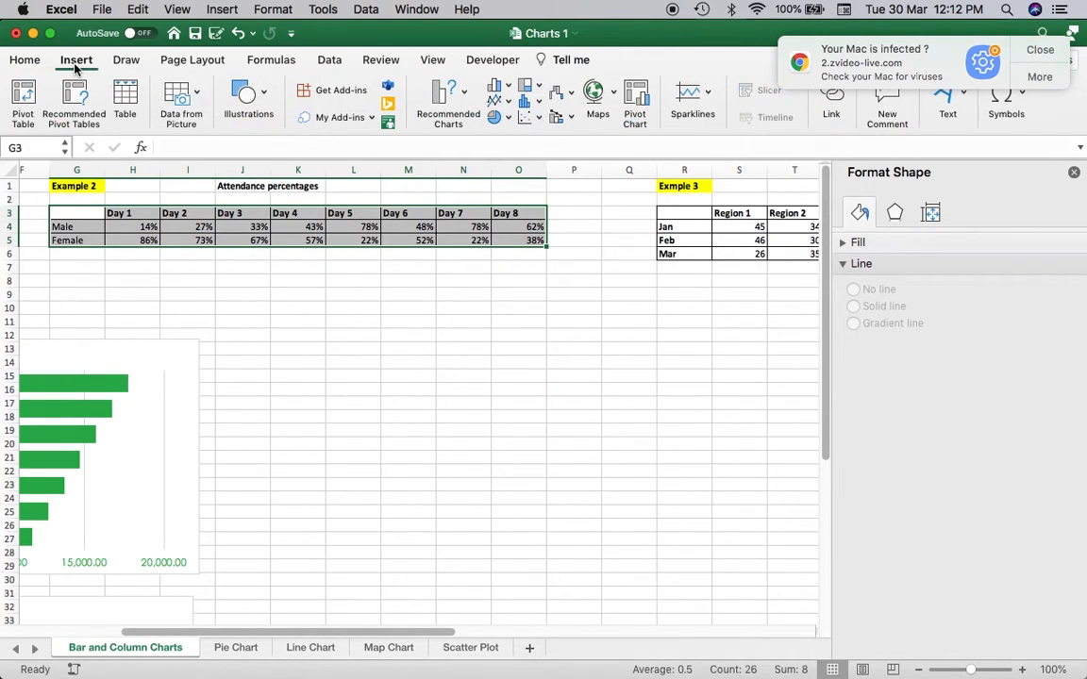
left_click(510, 87)
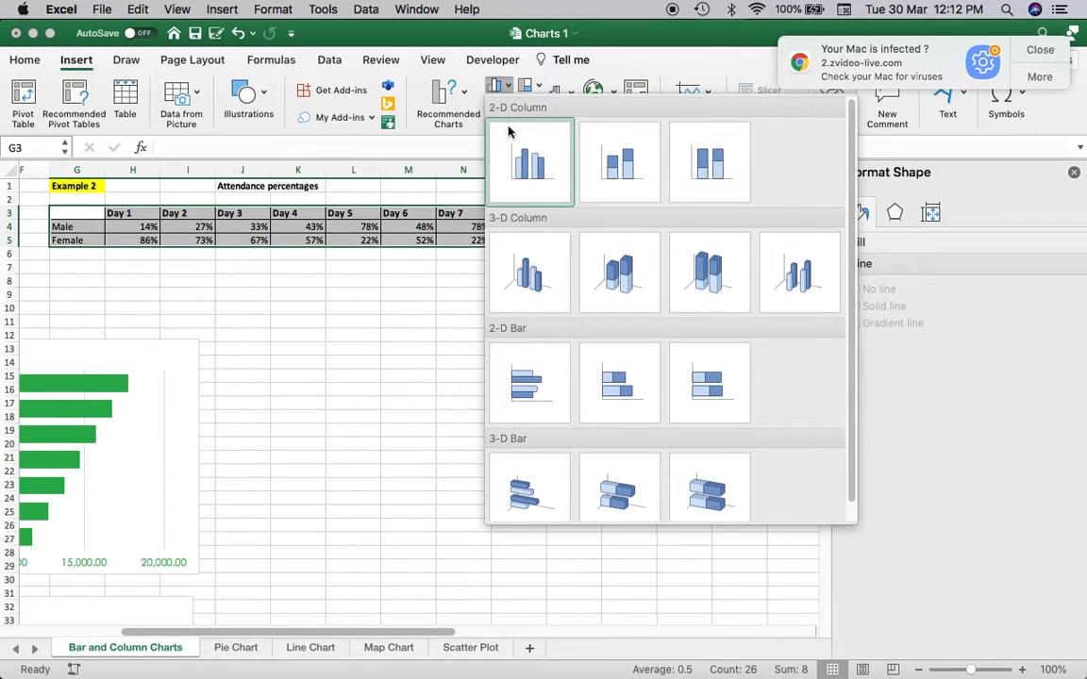
left_click(612, 204)
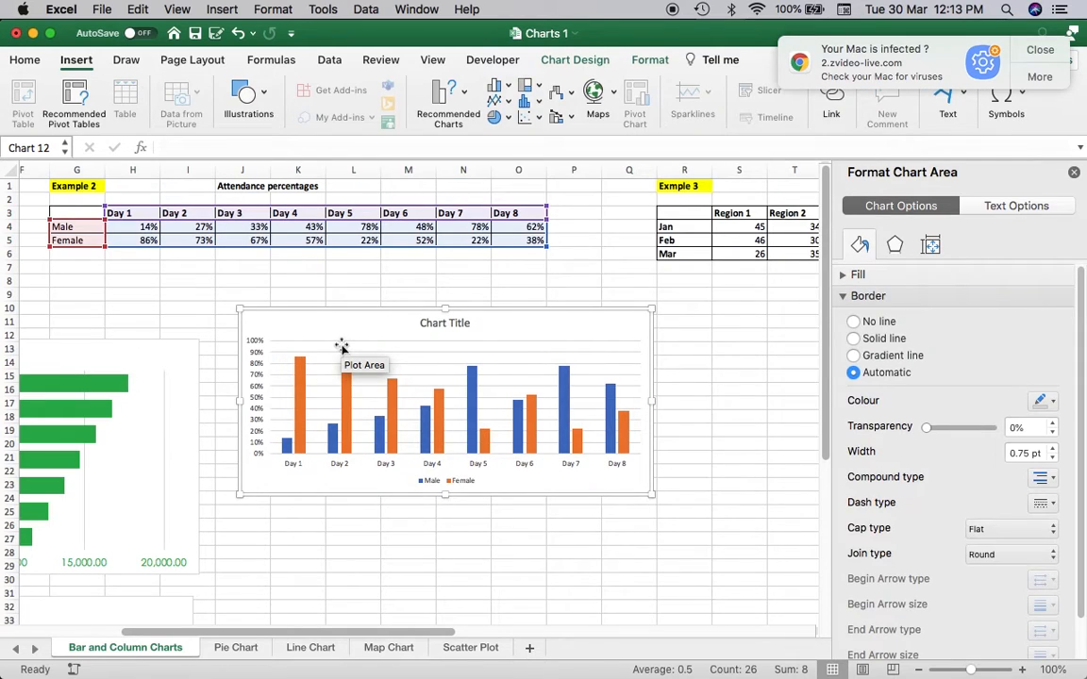
Step: Give the Male columns in the attendance chart a standard purple fill and a matching purple outline
left_click(566, 389)
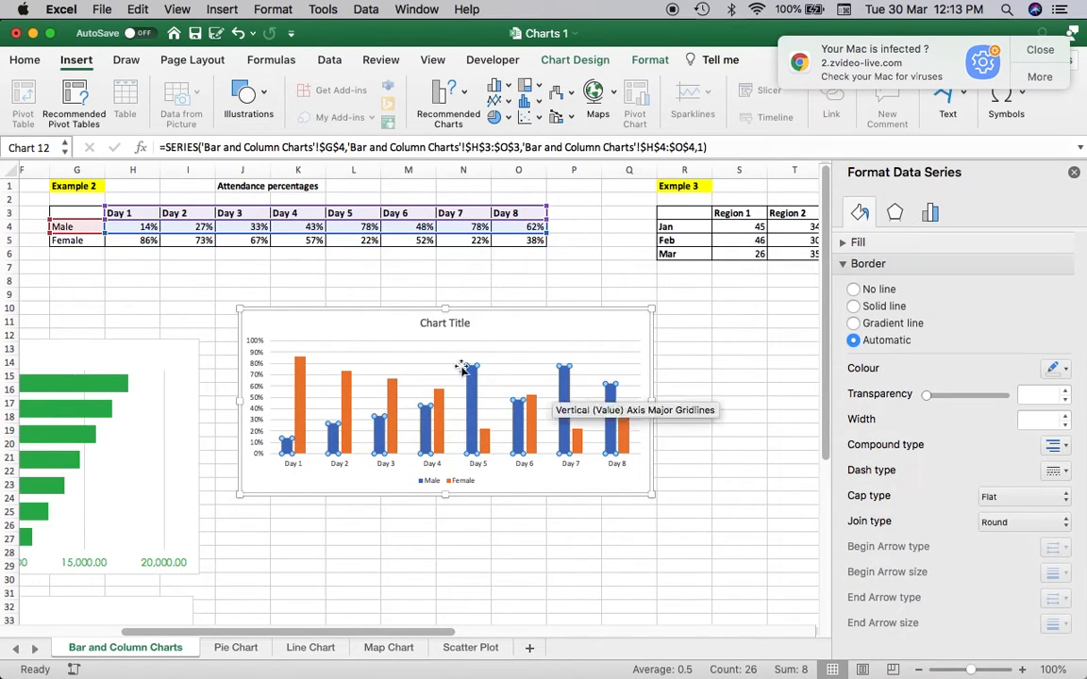
left_click(657, 57)
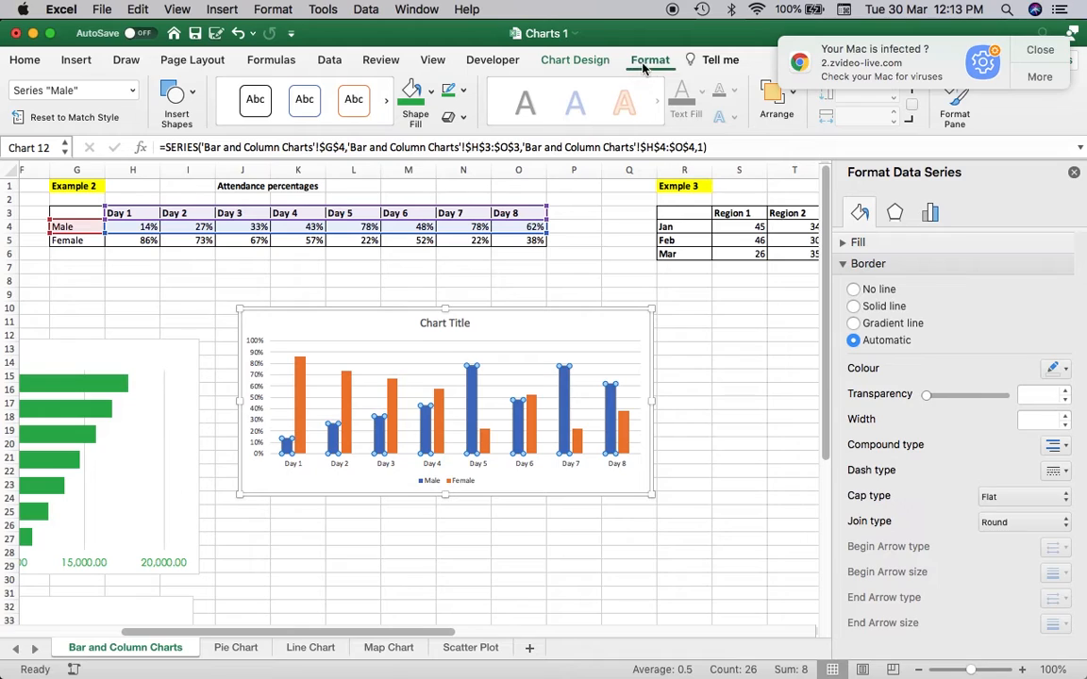
left_click(430, 91)
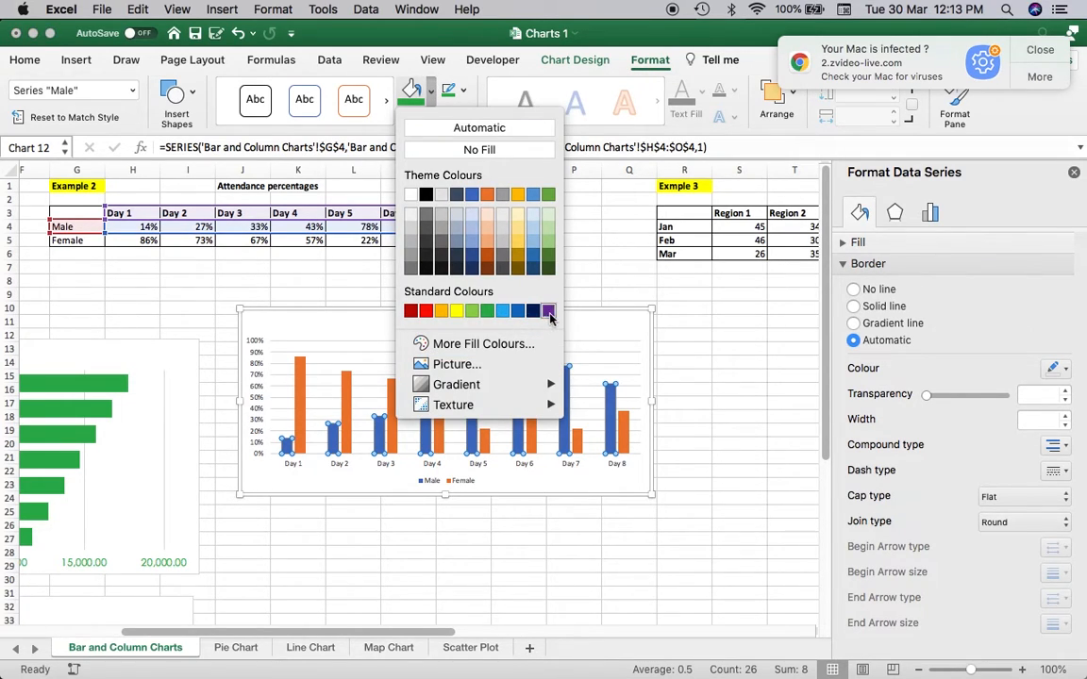
left_click(550, 313)
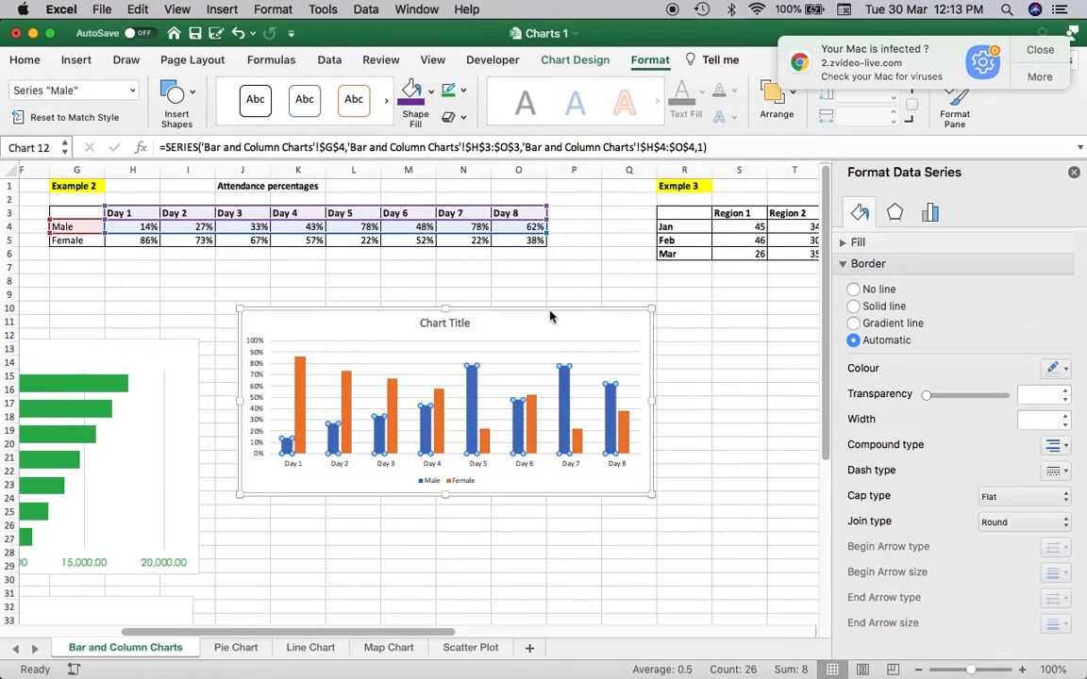
left_click(462, 89)
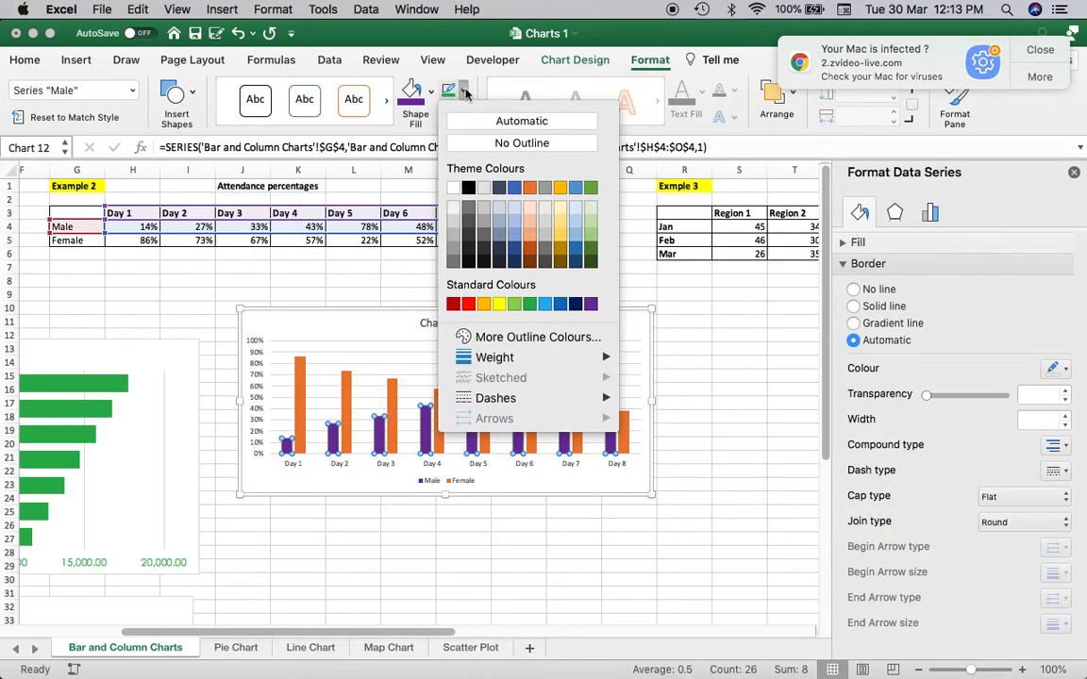
left_click(590, 304)
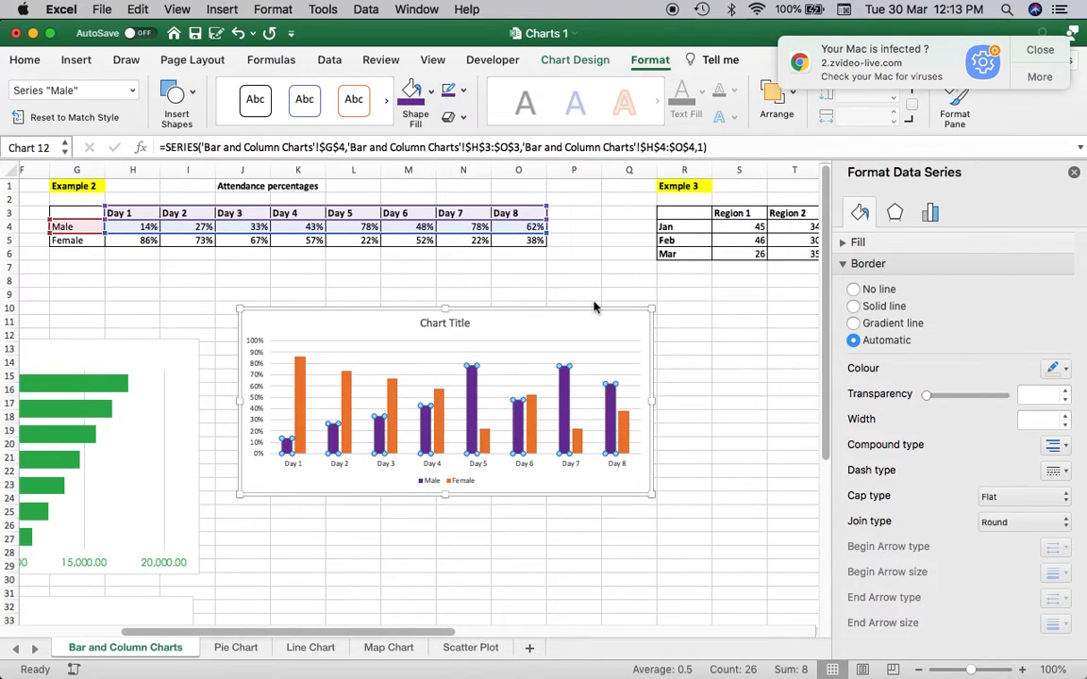
Step: Give the Female columns in the attendance chart a standard green fill and a matching green outline
left_click(302, 375)
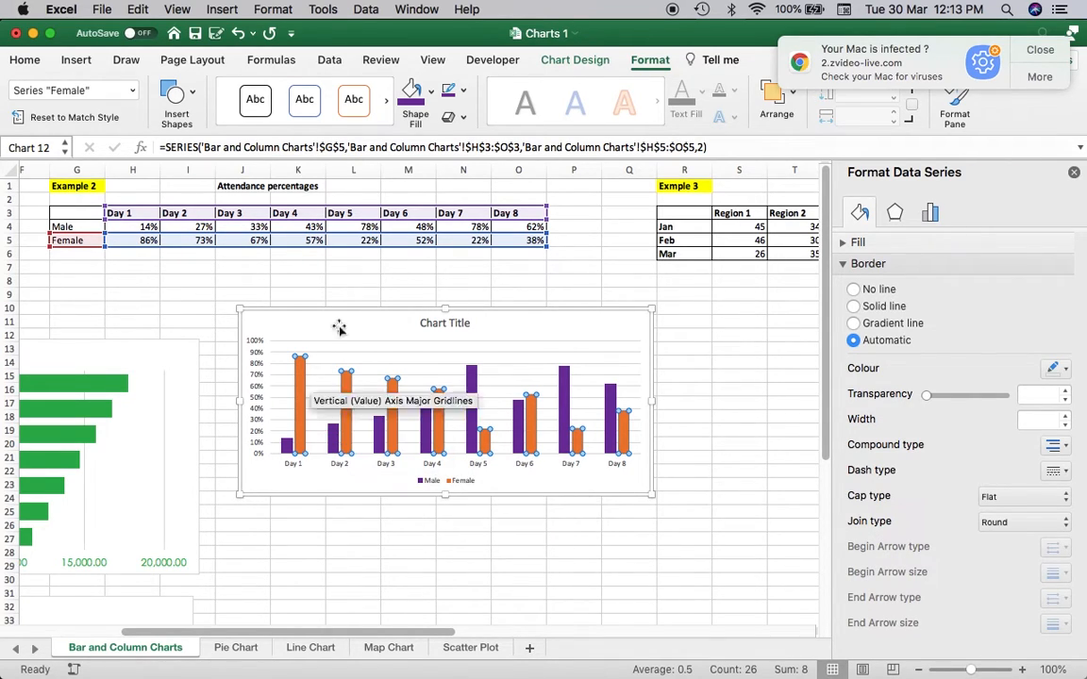
left_click(432, 92)
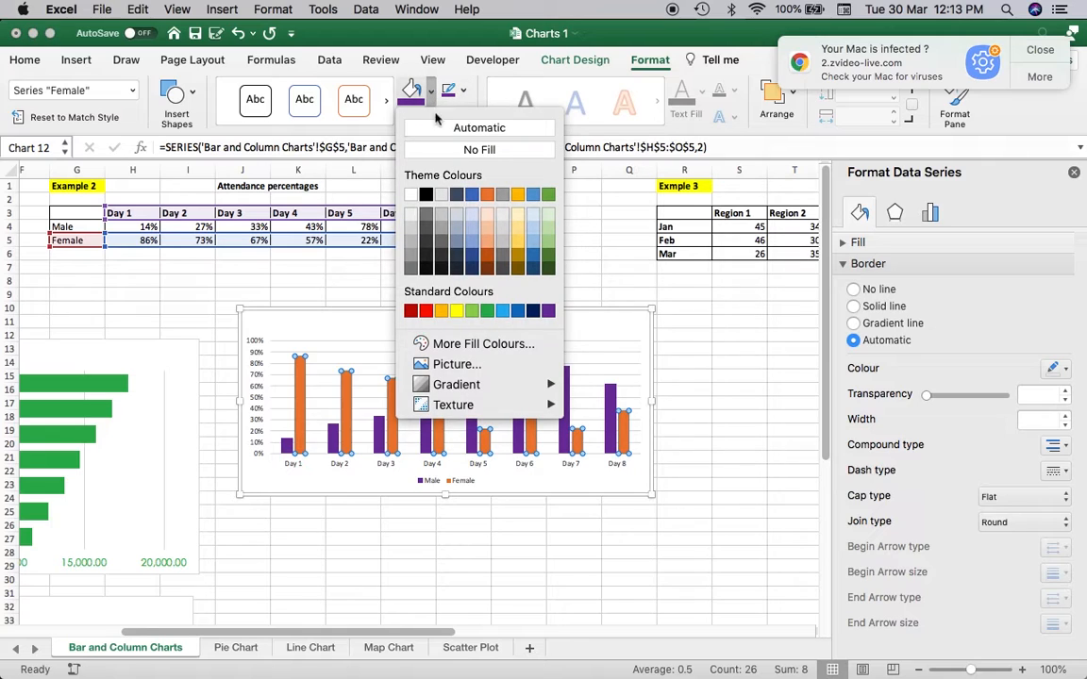
left_click(487, 310)
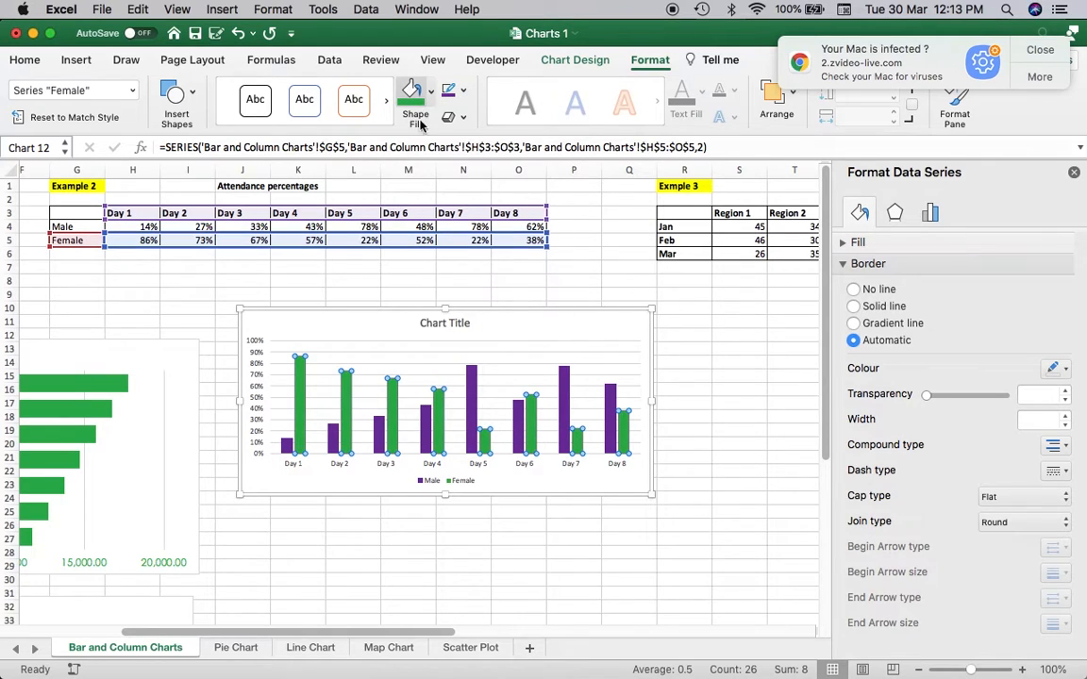
left_click(462, 90)
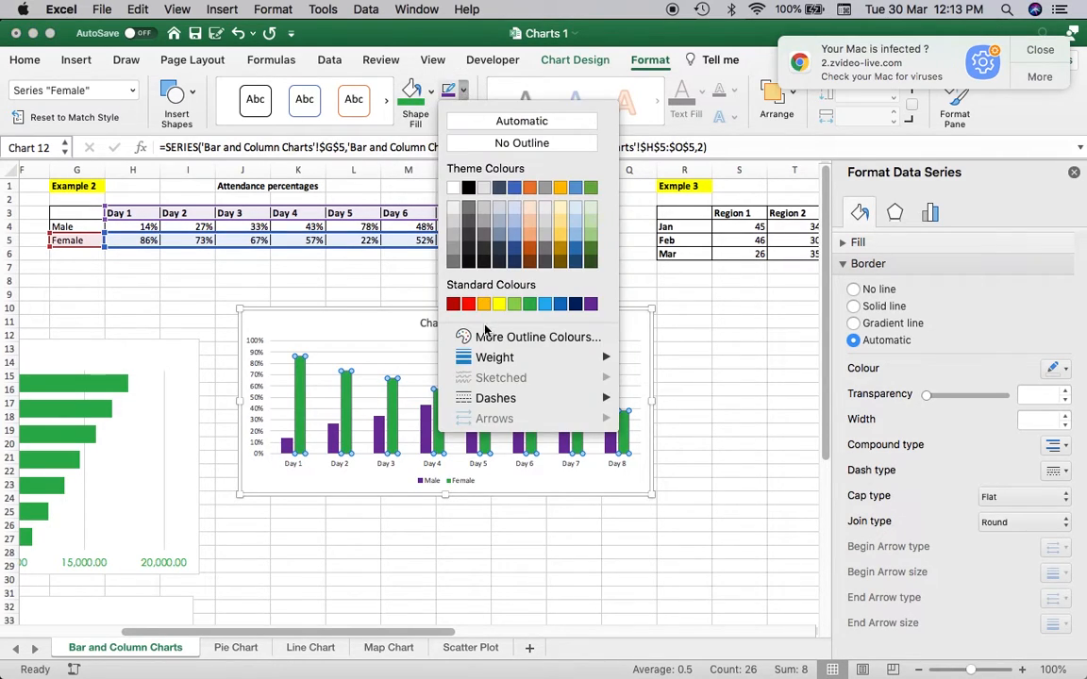
left_click(529, 303)
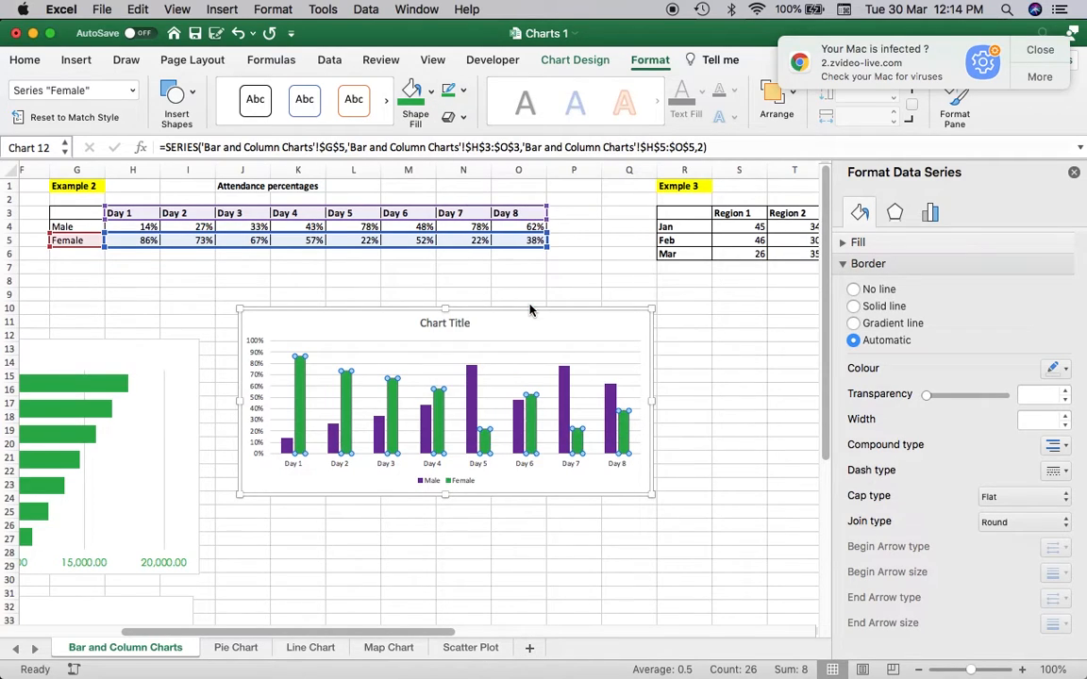
Step: Set all text in the clustered attendance chart to bold Century Gothic at font size 12
left_click(604, 327)
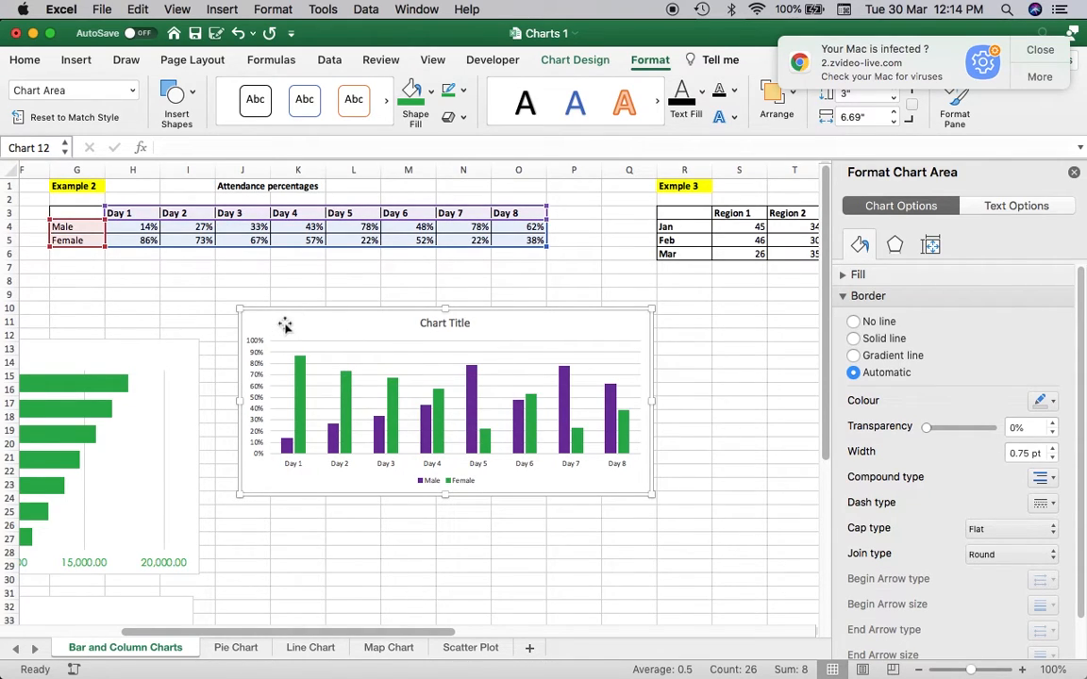
left_click(25, 60)
left_click(257, 90)
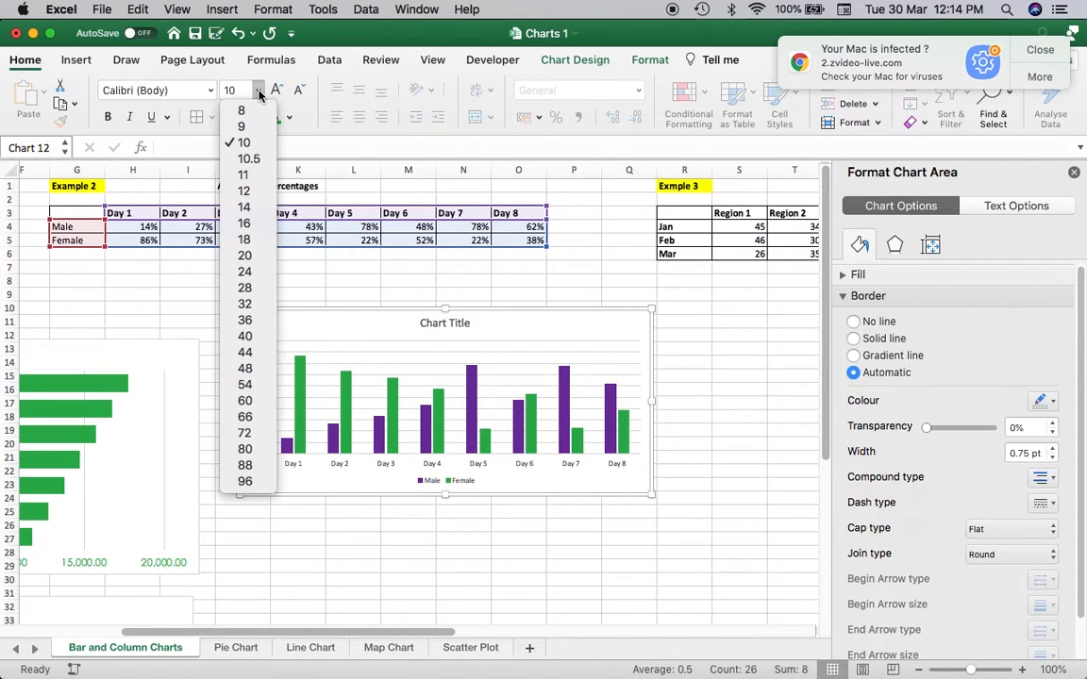
left_click(255, 194)
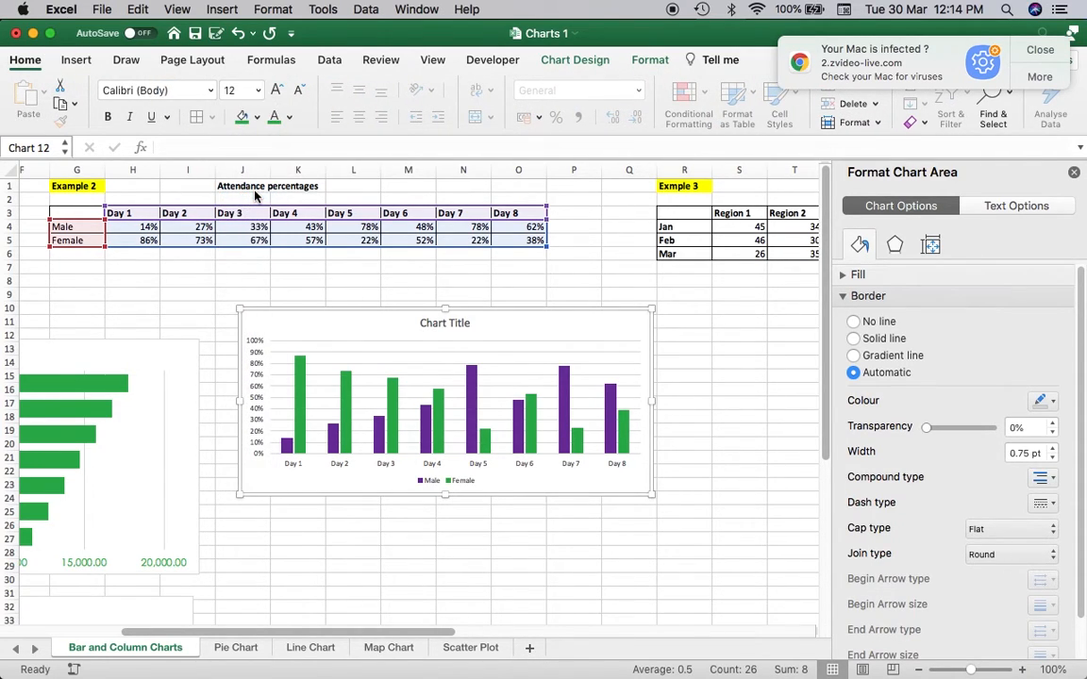
left_click(209, 91)
mouse_move(195, 224)
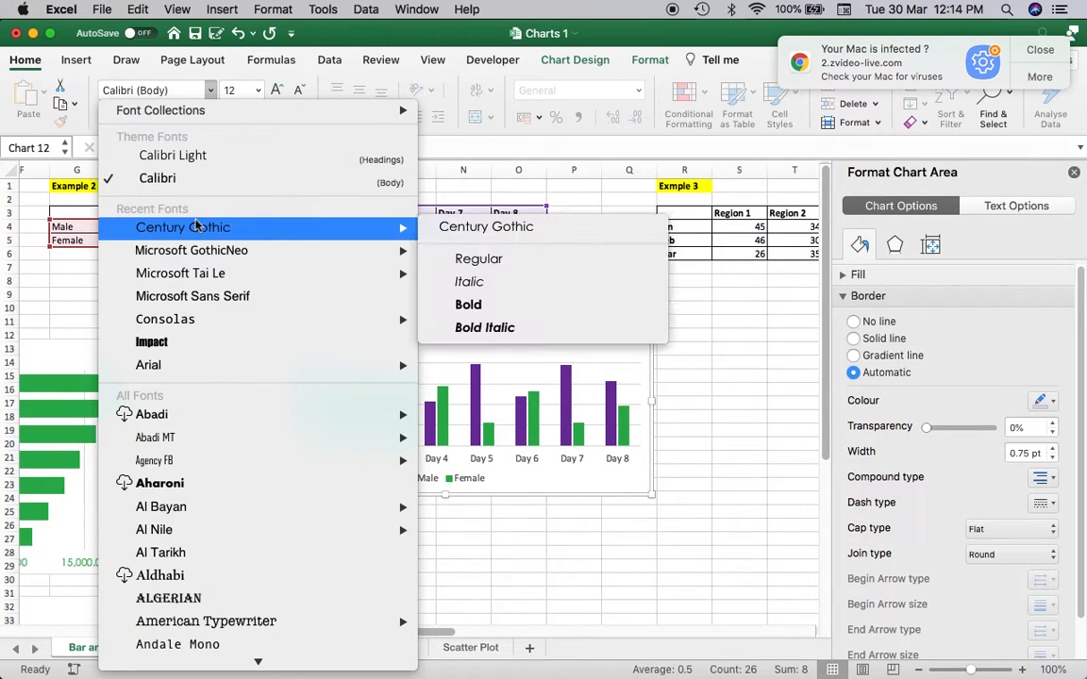
left_click(282, 233)
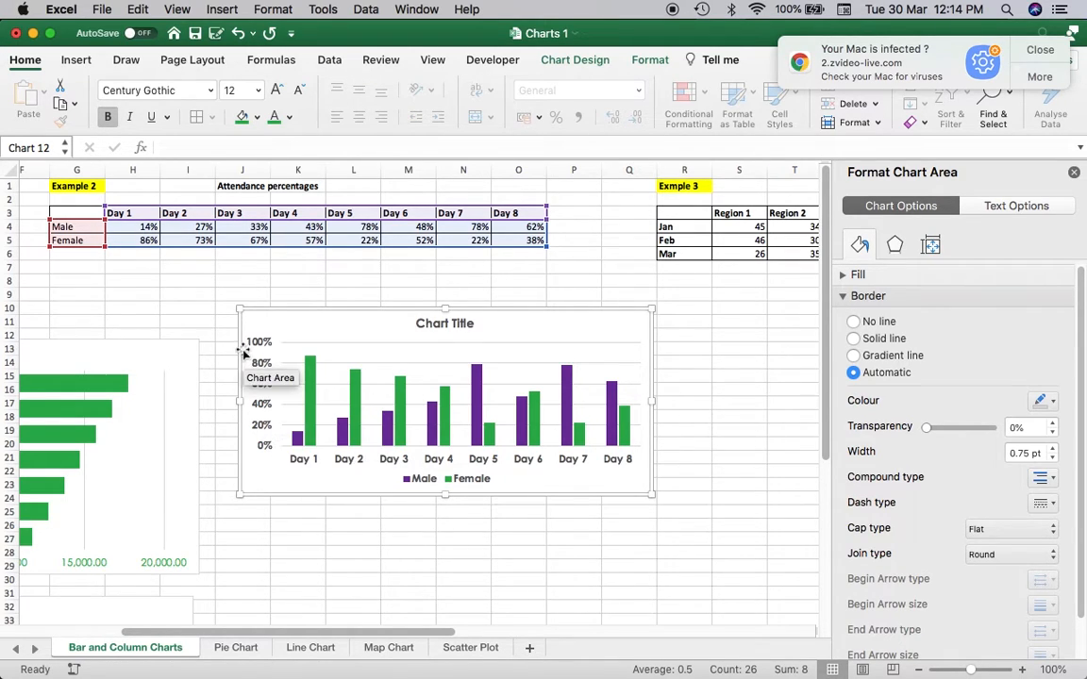
Step: Insert a 2-D stacked column chart from the attendance data in G3:O5 and place it below the clustered column chart
left_click(89, 214)
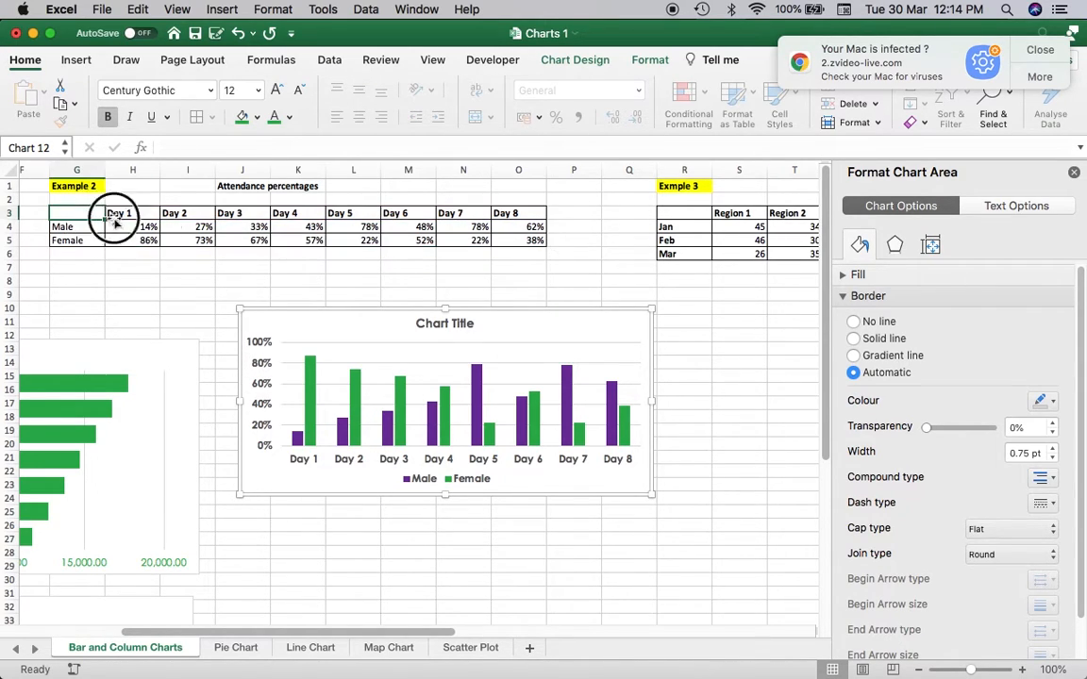
left_click_drag(114, 220, 514, 245)
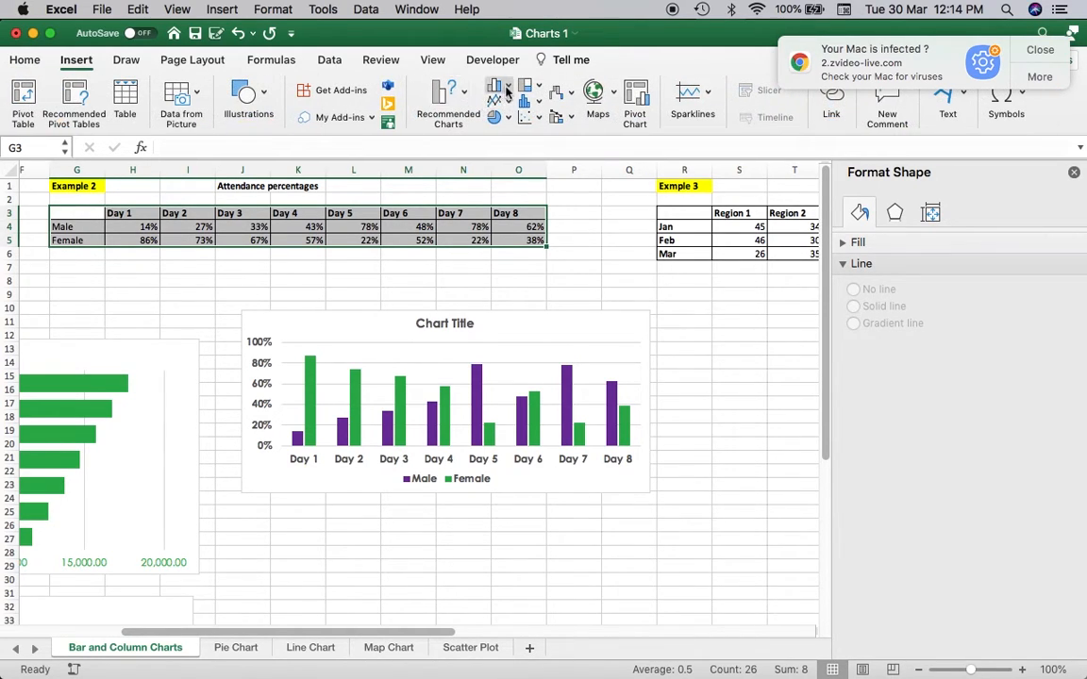
left_click(508, 88)
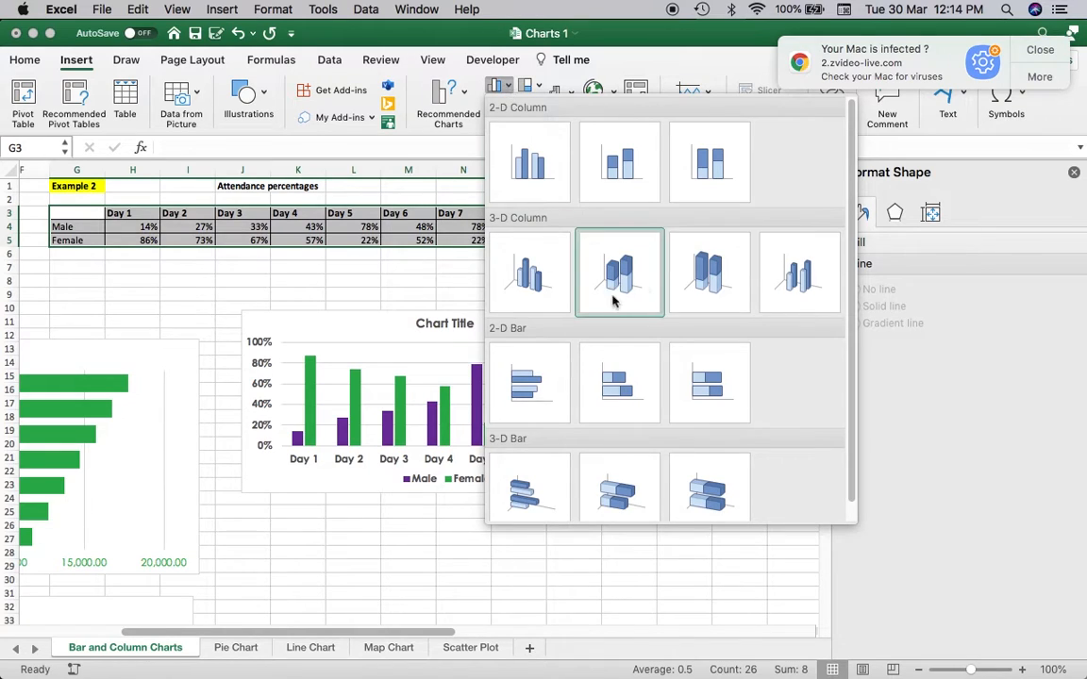
left_click(625, 189)
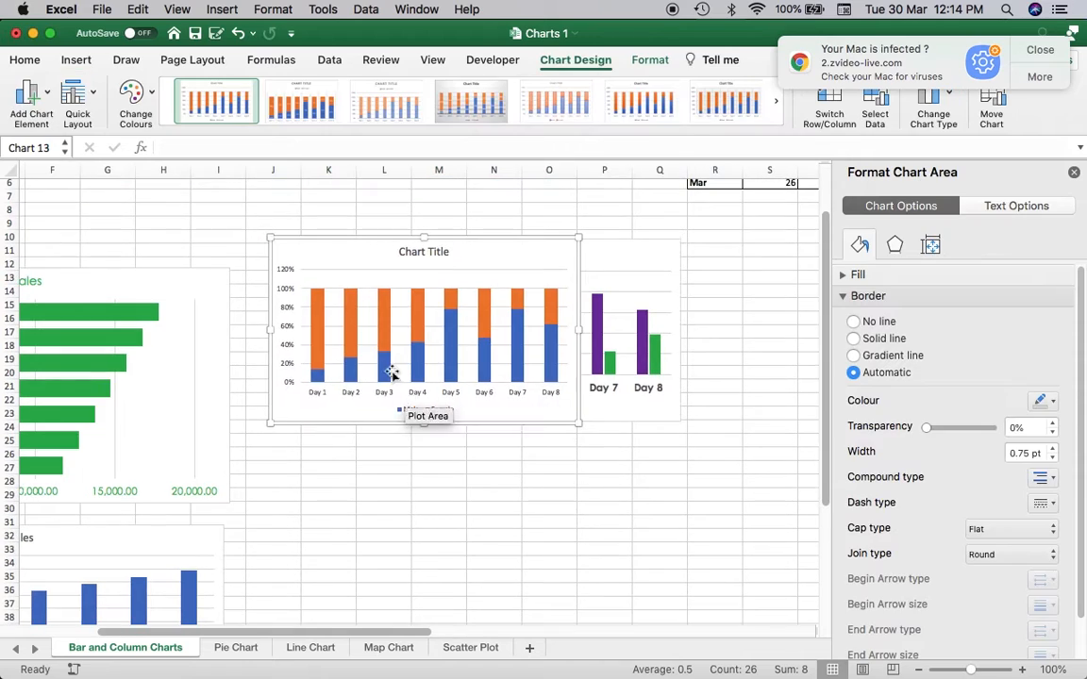
left_click_drag(339, 250, 400, 429)
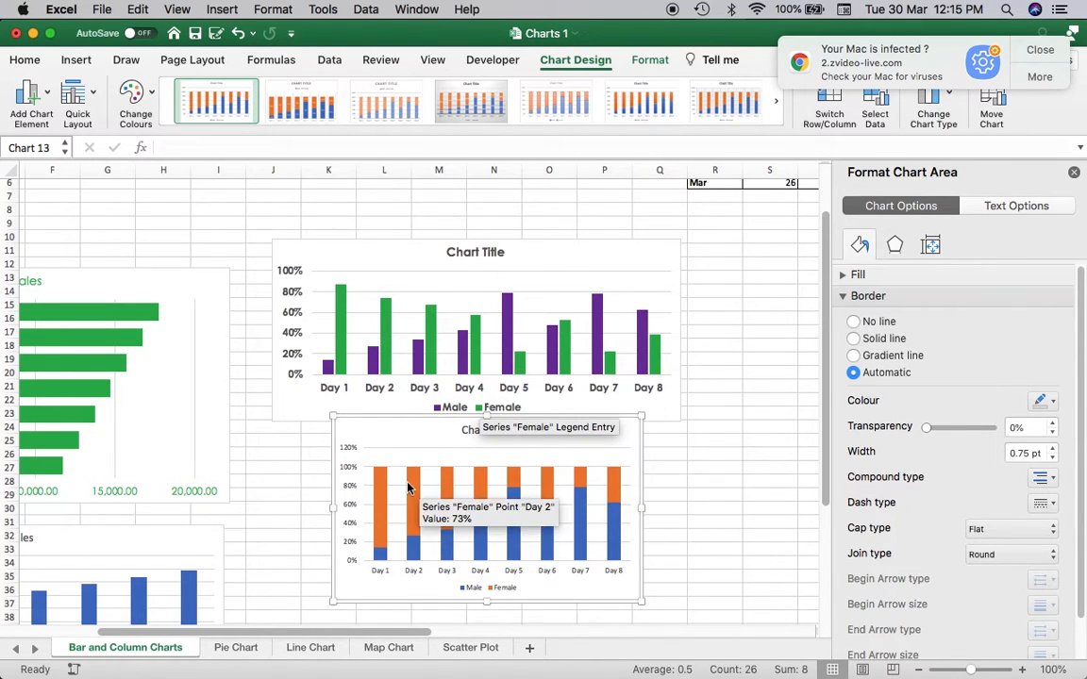
Step: Give the Female segments in the stacked column chart a standard green fill and a matching green outline
left_click(385, 494)
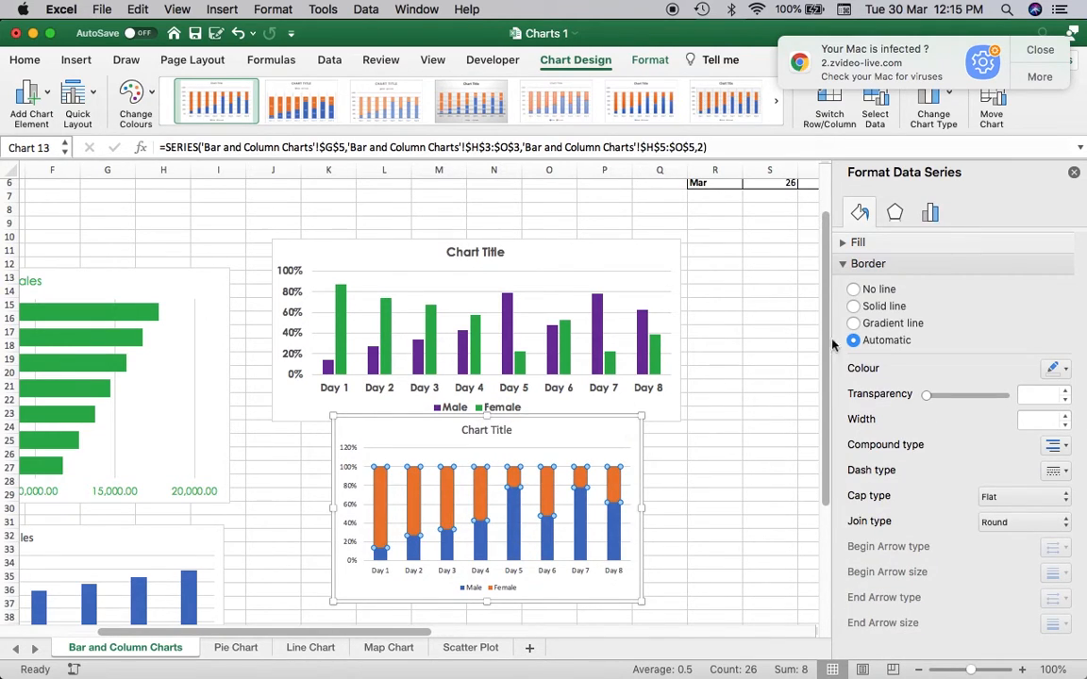
left_click(646, 59)
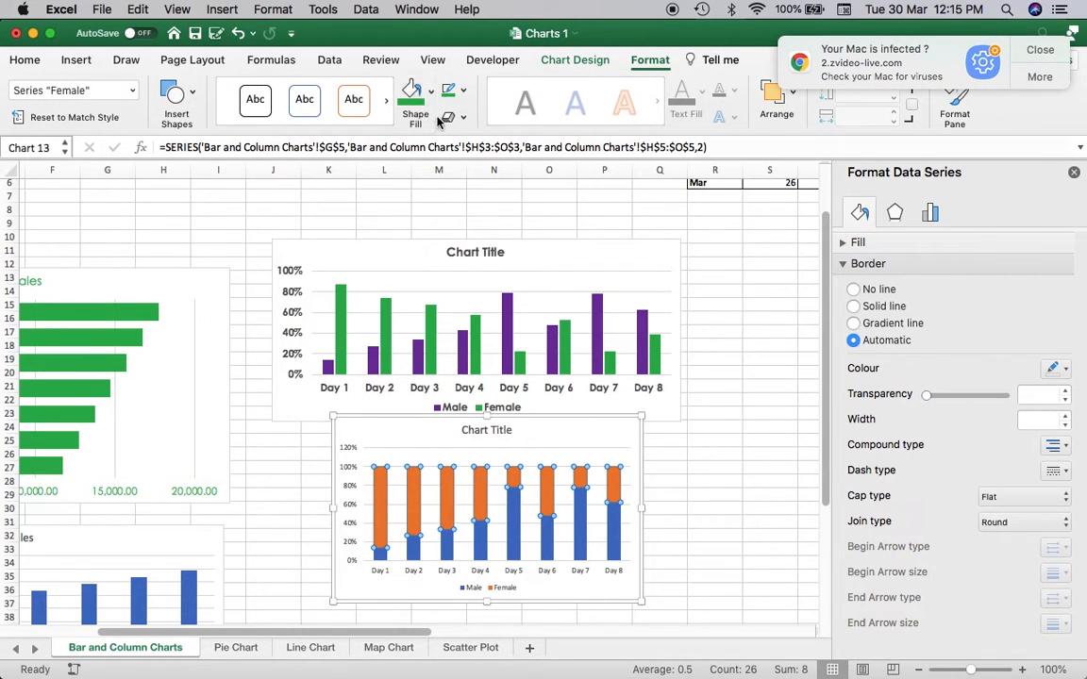
left_click(413, 94)
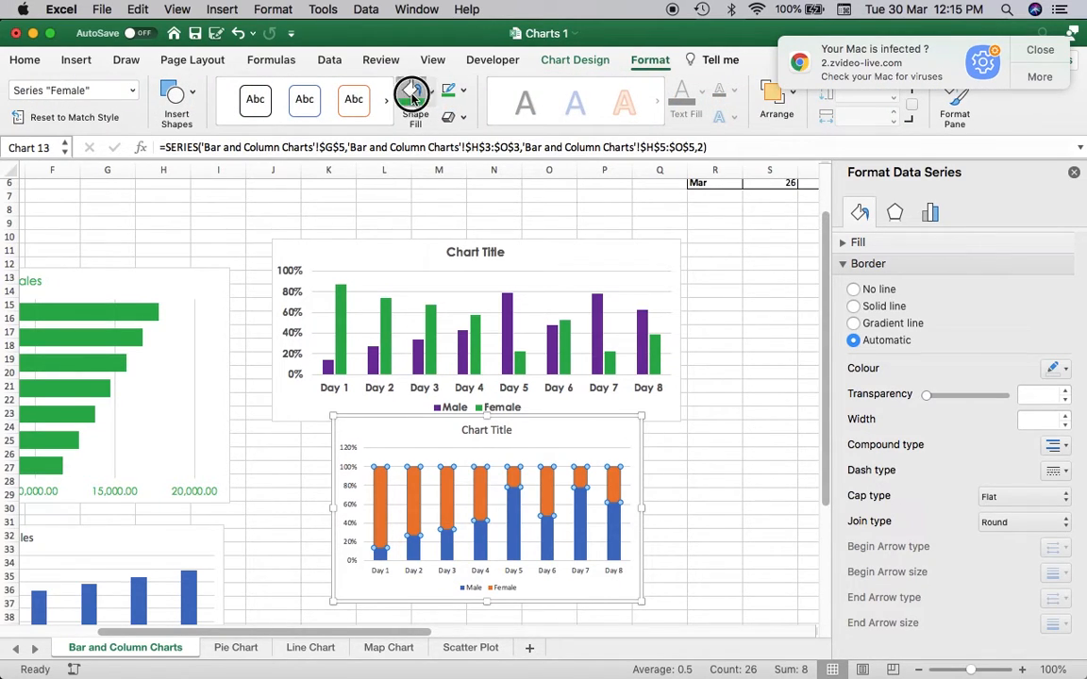
left_click(463, 92)
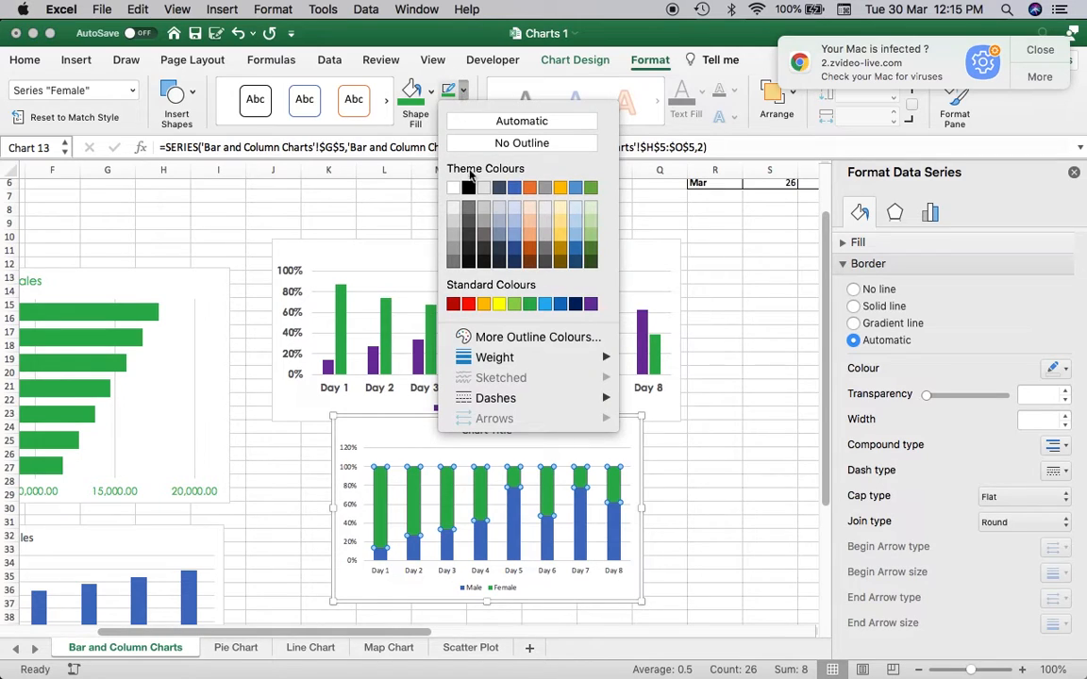
left_click(530, 303)
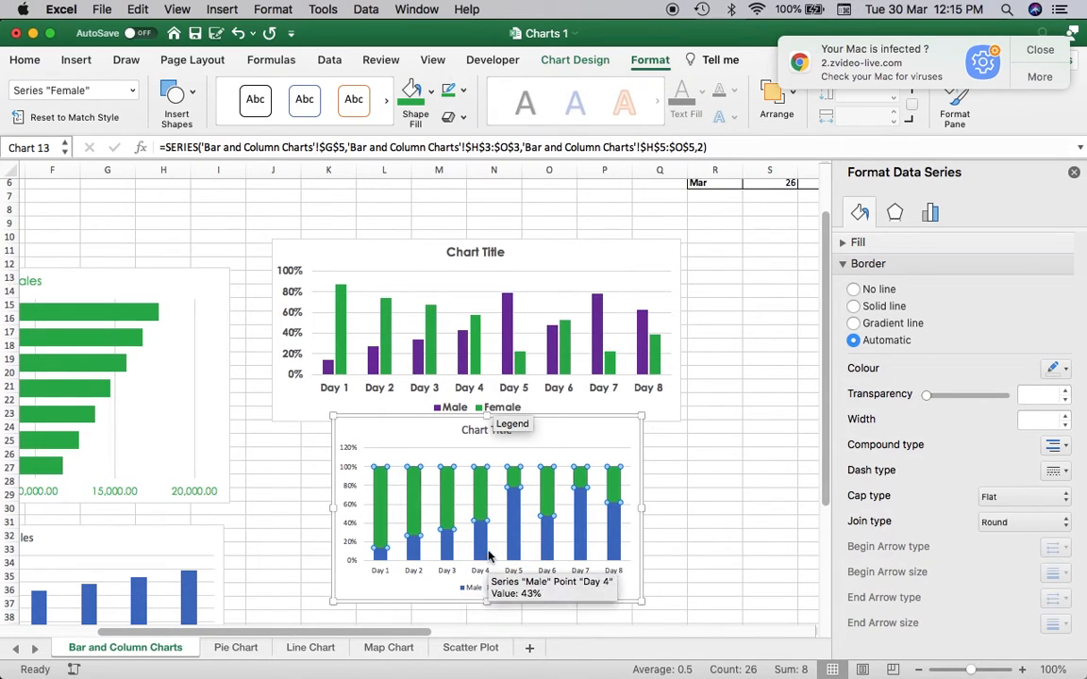
Step: Give the Male segments in the stacked column chart a standard purple fill and a matching purple outline
left_click(519, 540)
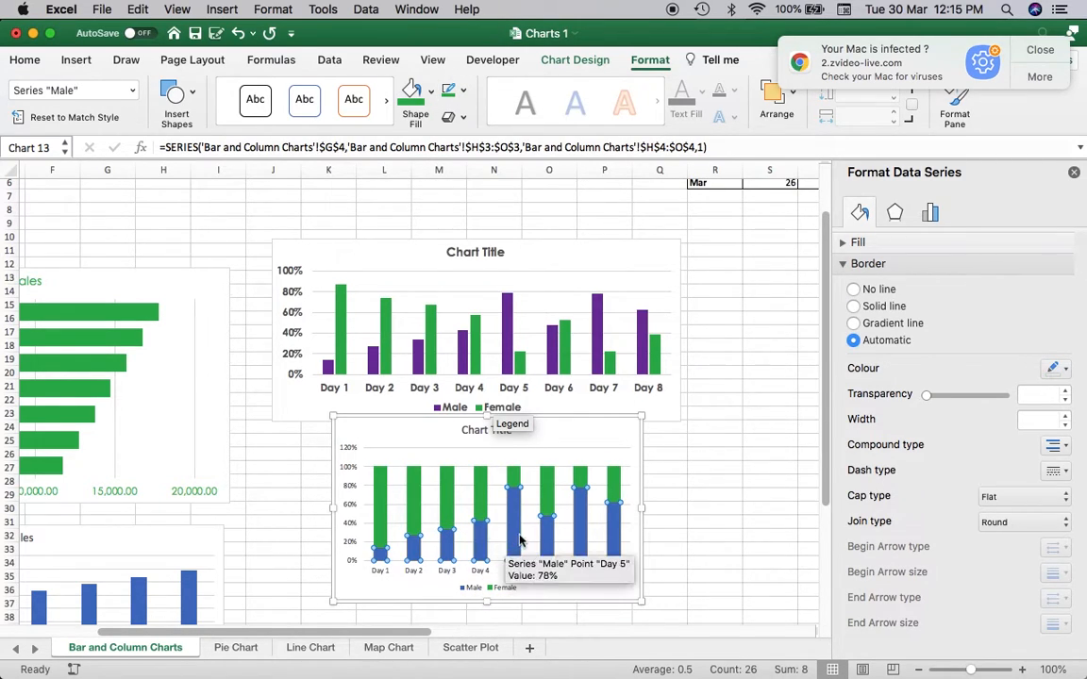
left_click(550, 539)
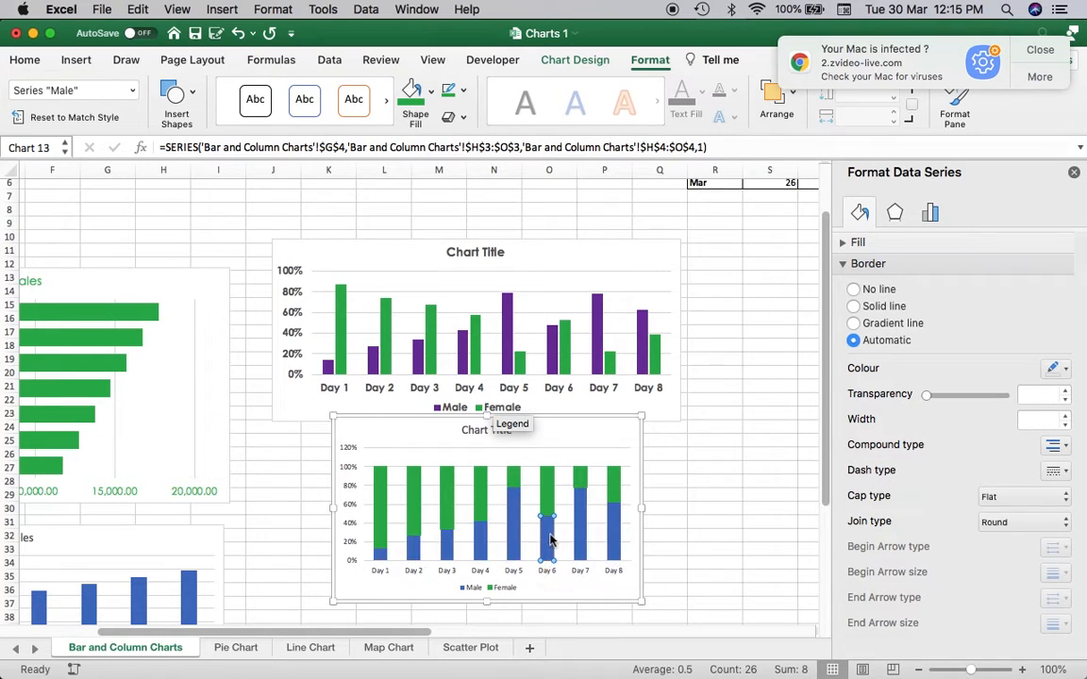
left_click(696, 468)
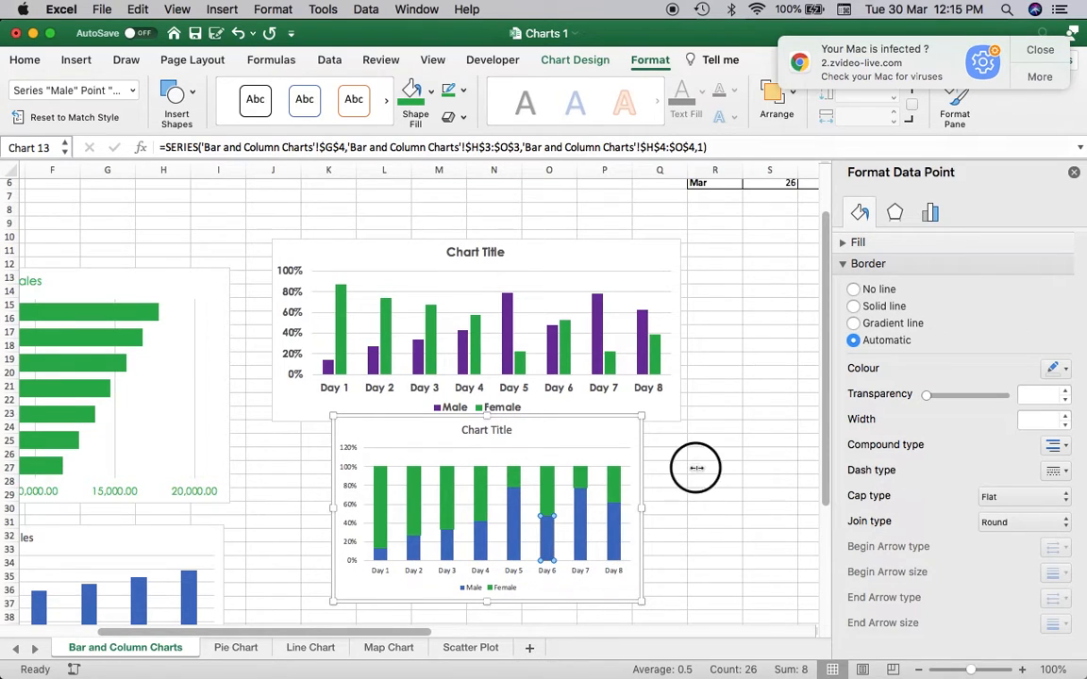
left_click(515, 535)
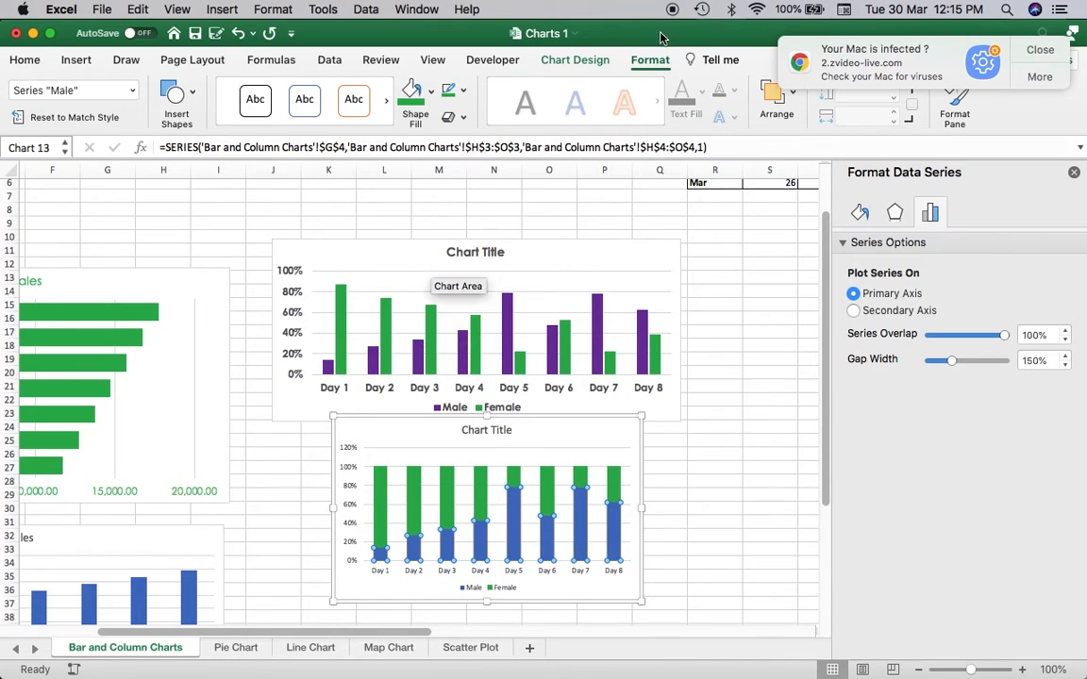
left_click(430, 91)
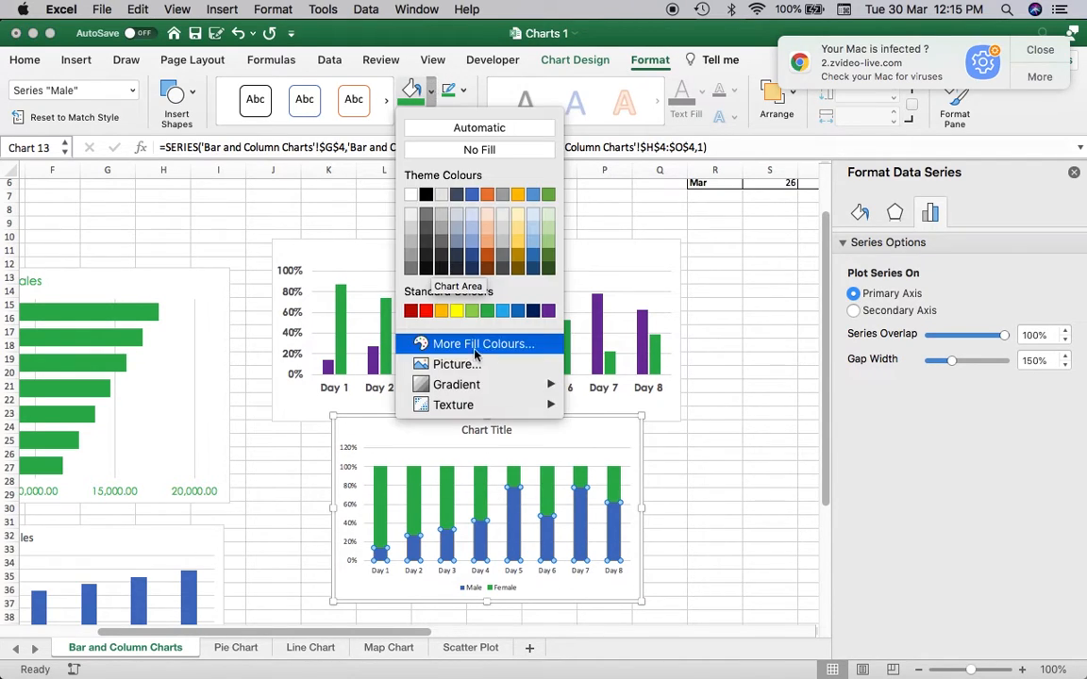
left_click(549, 314)
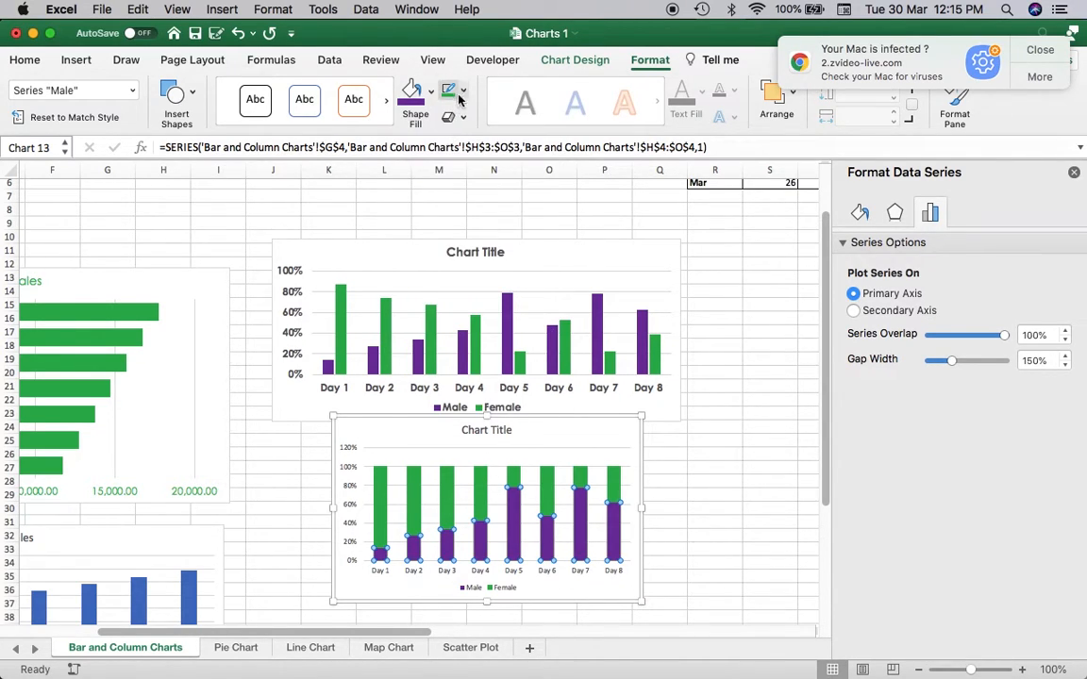
left_click(462, 90)
left_click(590, 302)
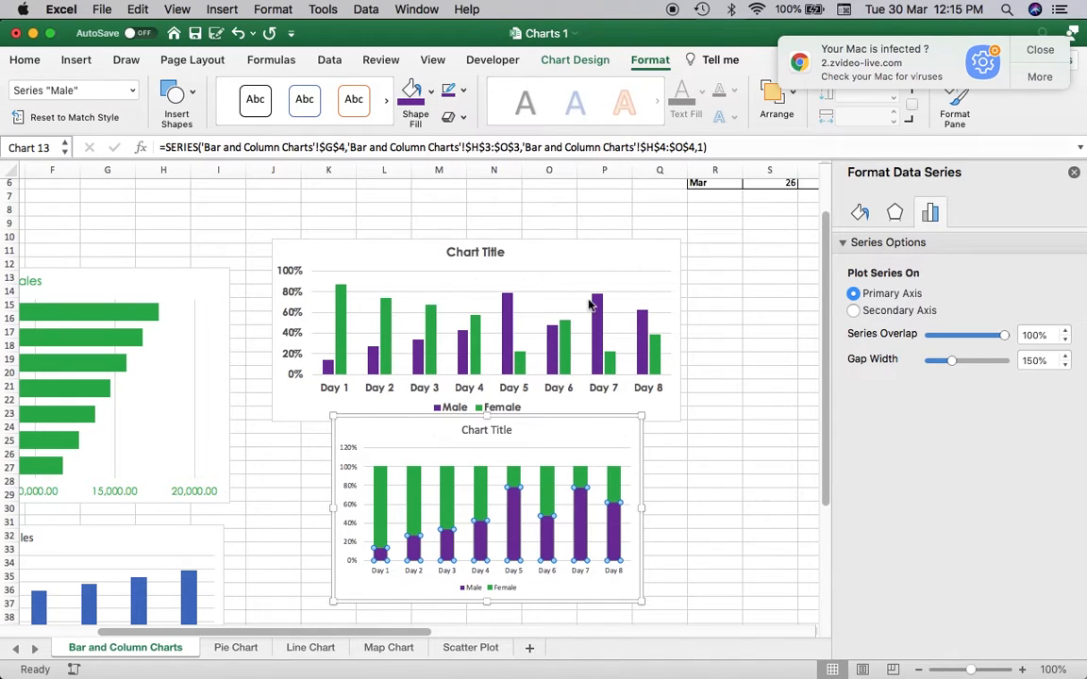
Step: Widen the stacked column chart to about 6.71" to match the clustered chart above and move it slightly down to leave a gap
left_click_drag(646, 507, 681, 507)
left_click(330, 511)
left_click_drag(330, 511, 271, 515)
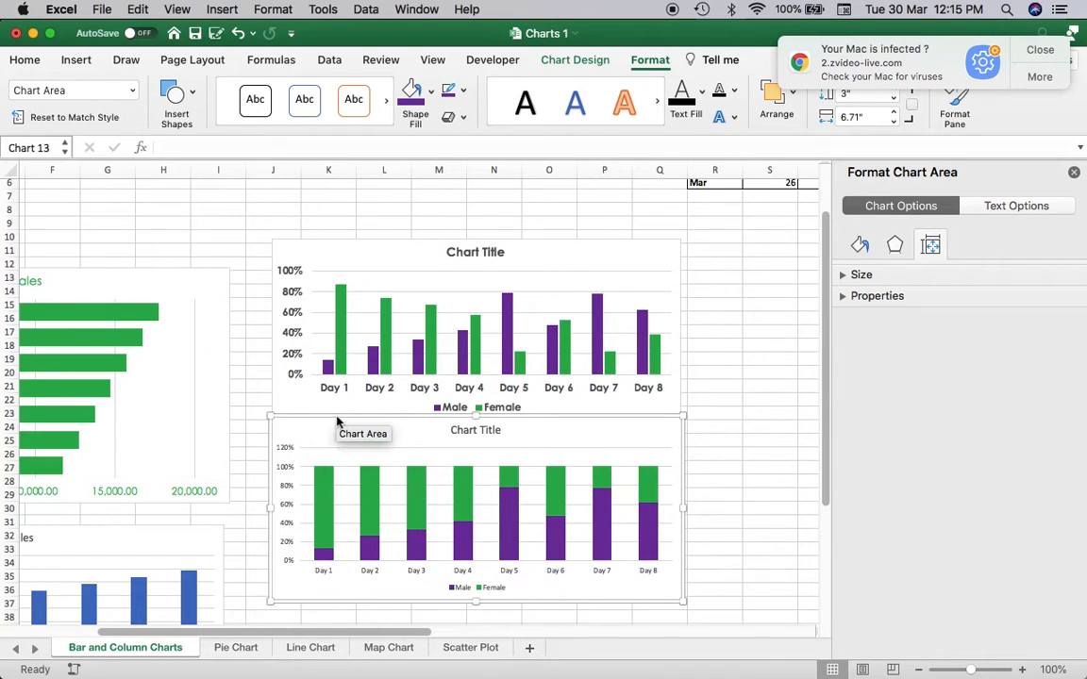
left_click_drag(339, 426, 337, 435)
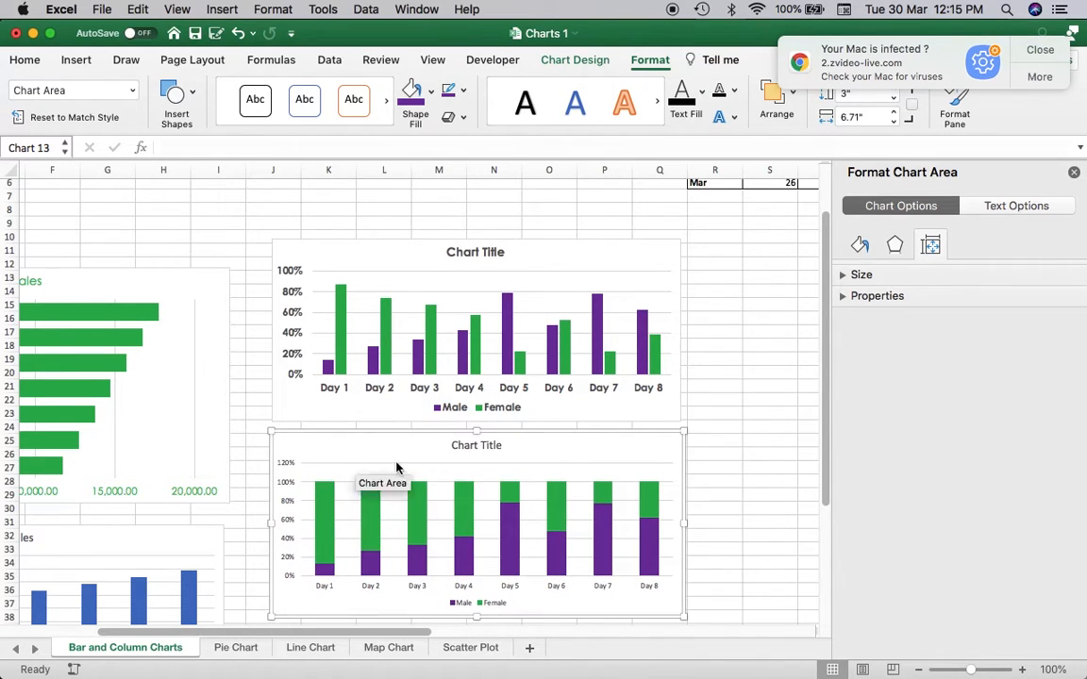
Step: Add a data table with legend keys to the stacked column chart
scroll(644, 452, "down", 4)
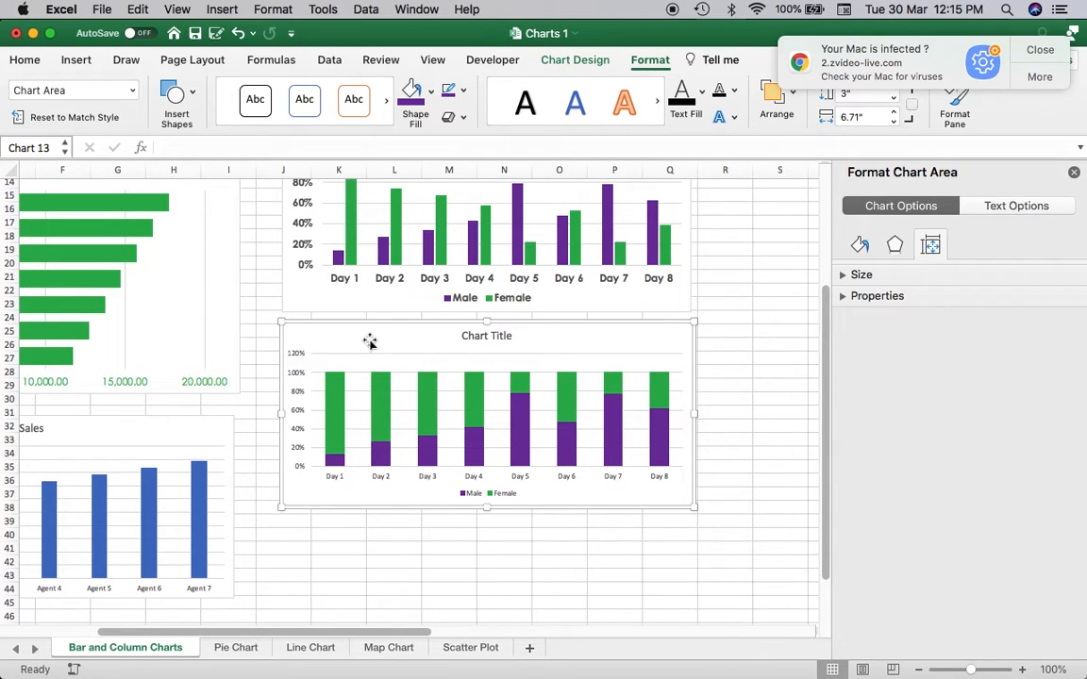
left_click(573, 61)
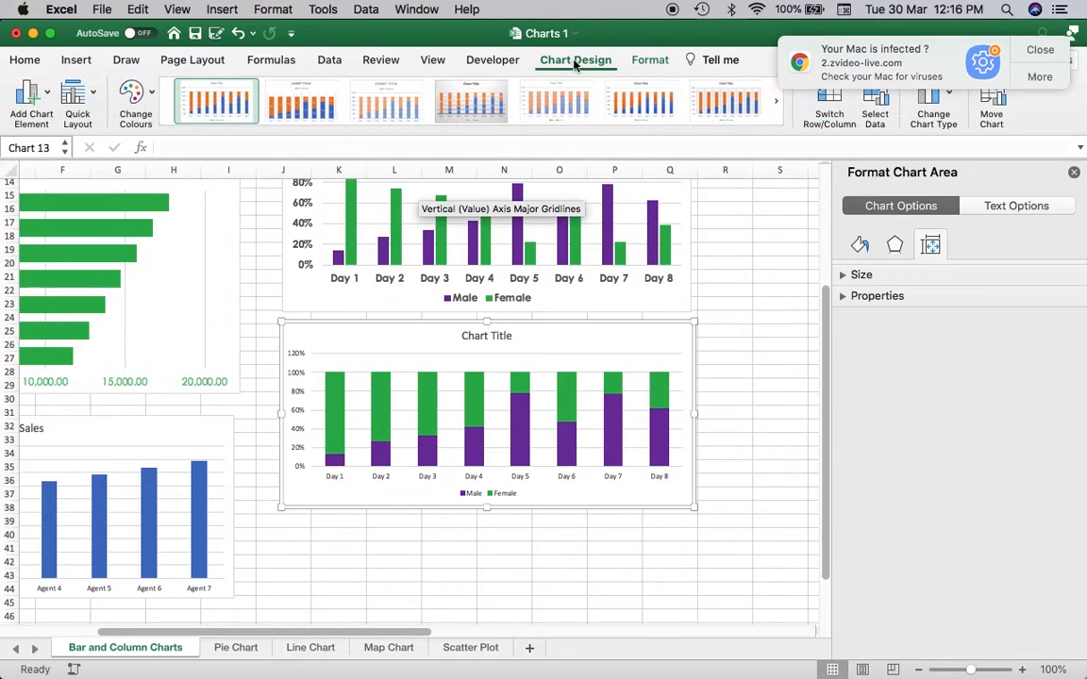
left_click(50, 95)
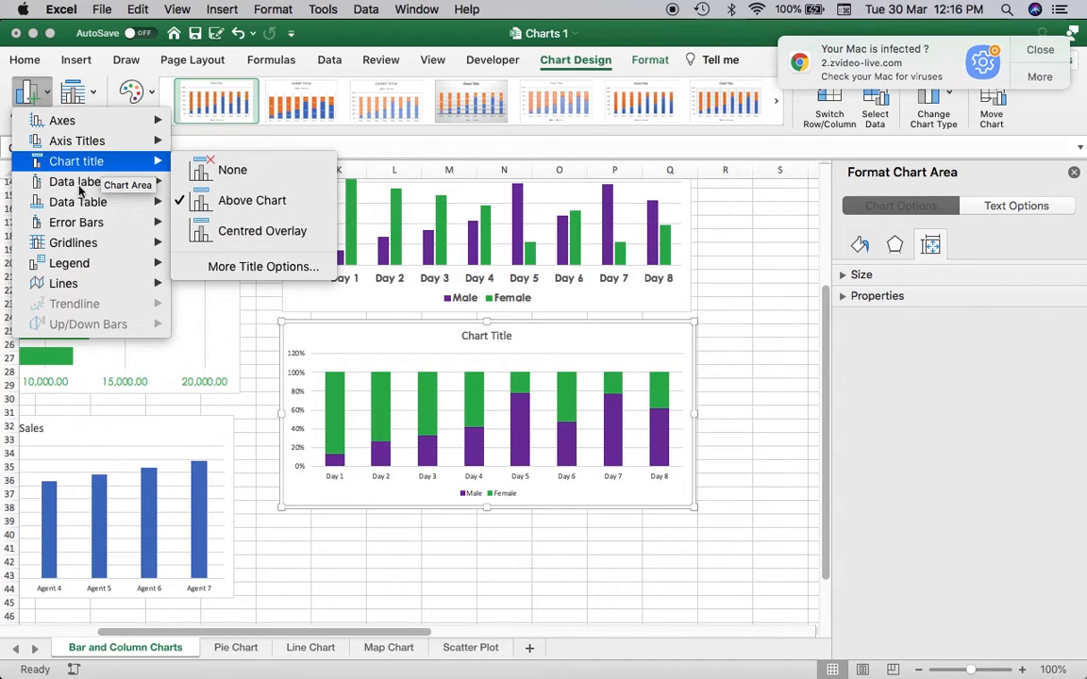
mouse_move(82, 186)
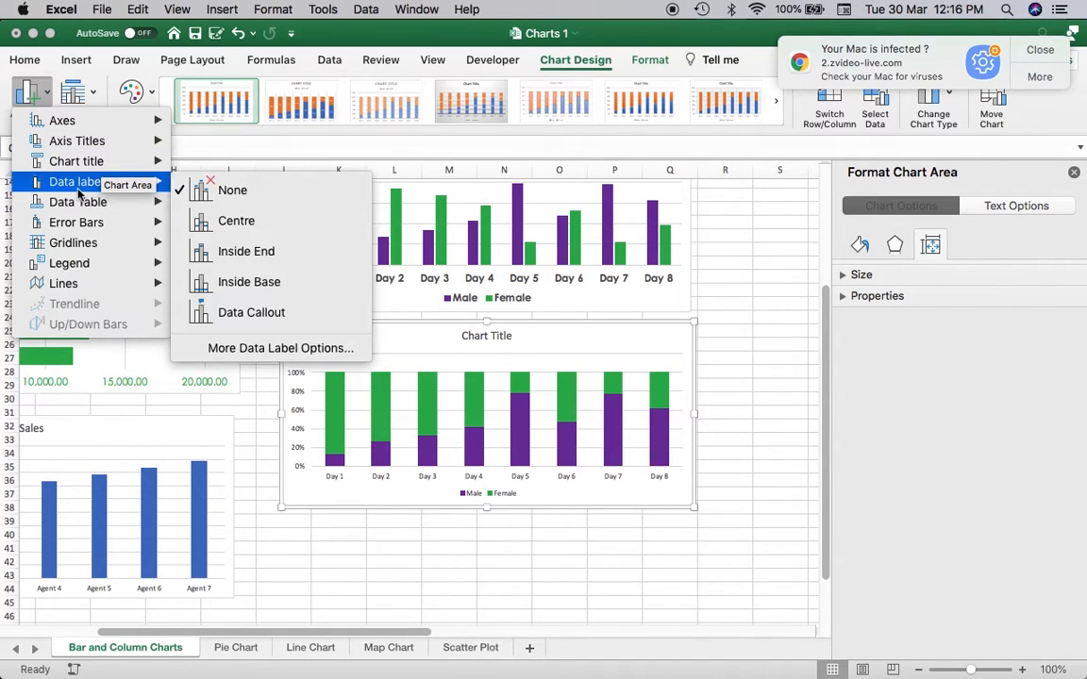
mouse_move(78, 207)
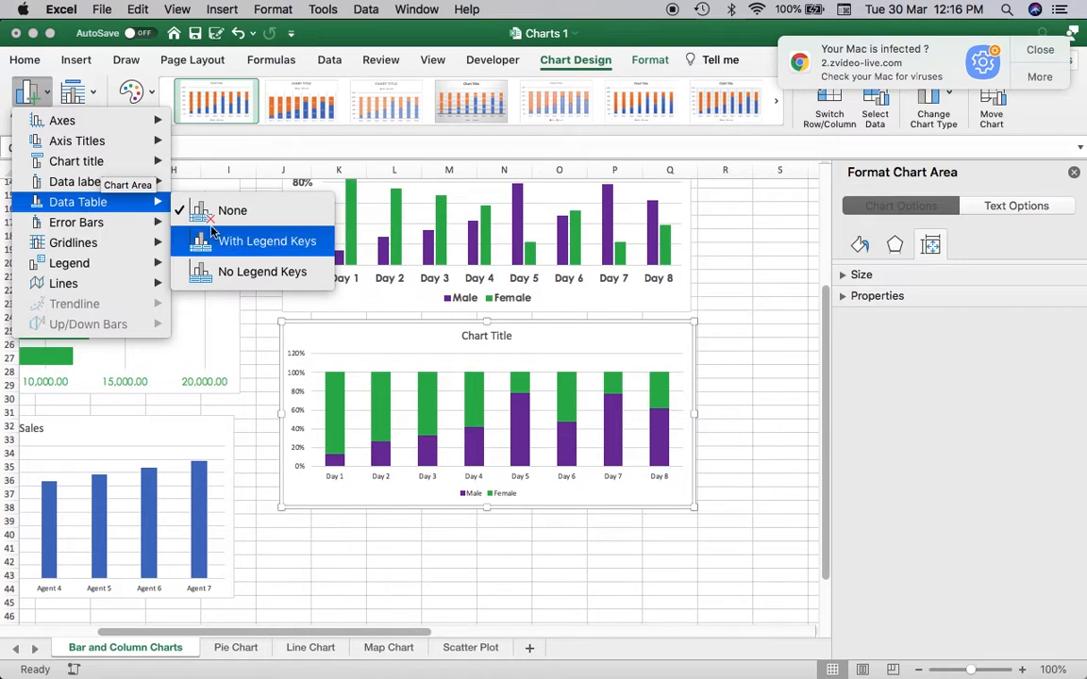
left_click(283, 243)
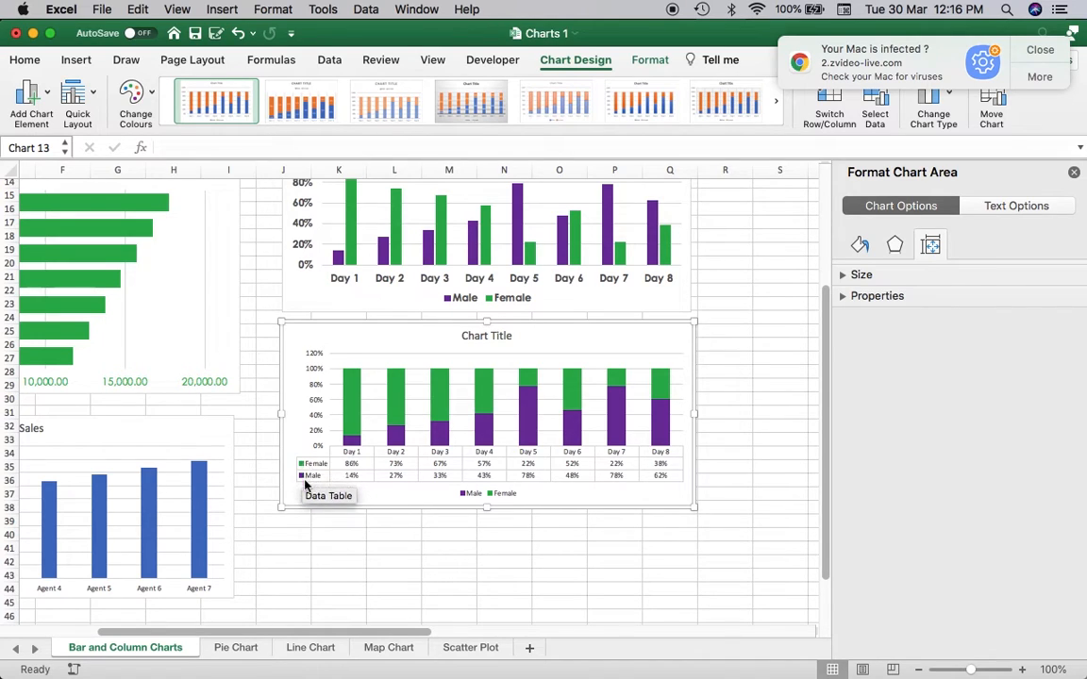
Step: Delete the separate Male/Female legend below the data table in the stacked column chart
left_click(483, 493)
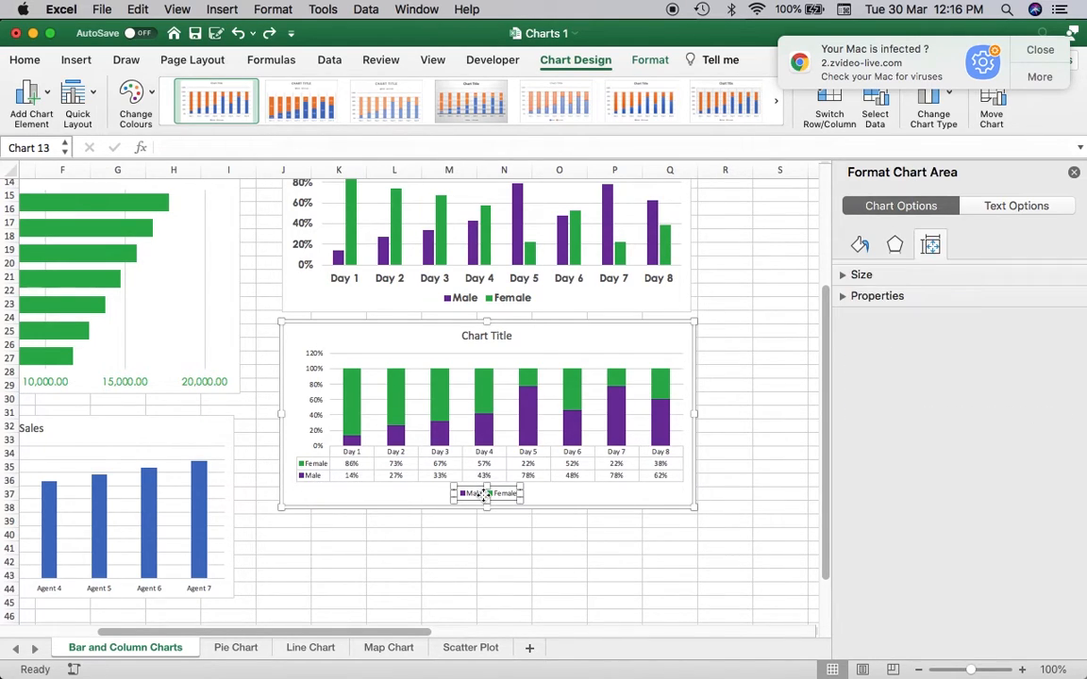
left_click(484, 494)
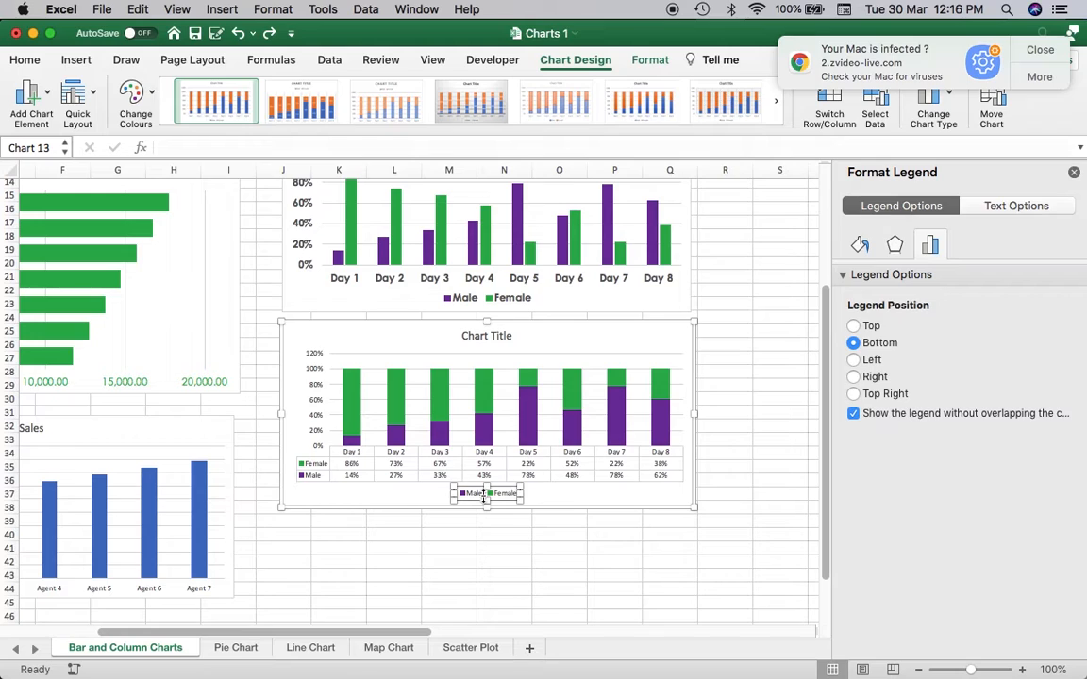
key("Delete")
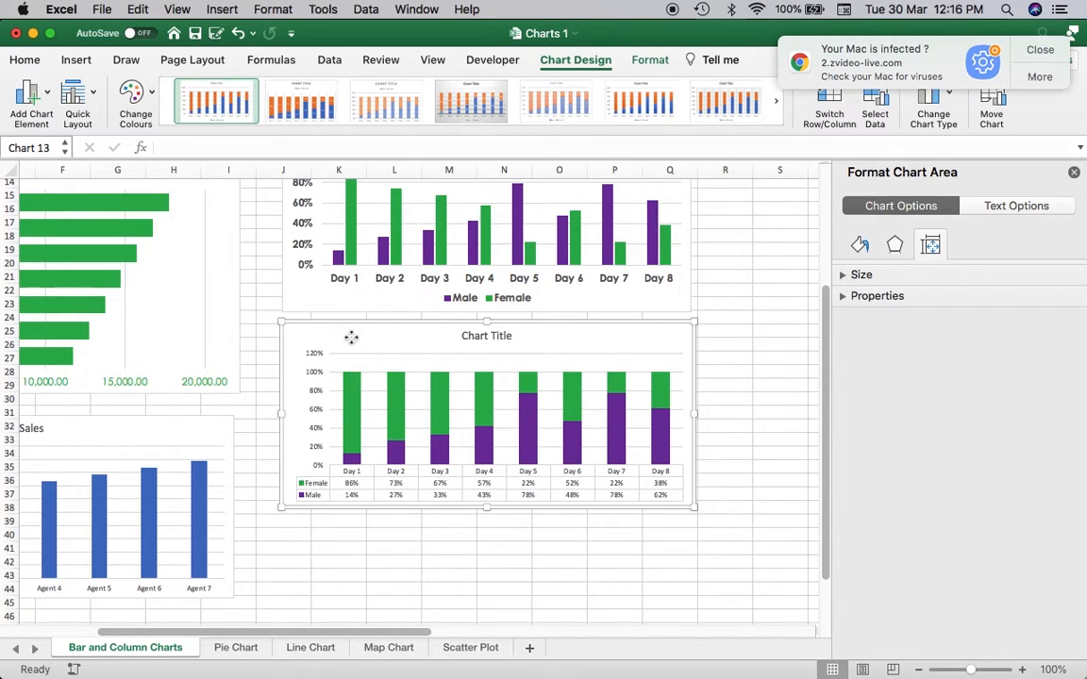
Step: Set all text in the stacked column chart to bold Century Gothic at font size 12
left_click(24, 59)
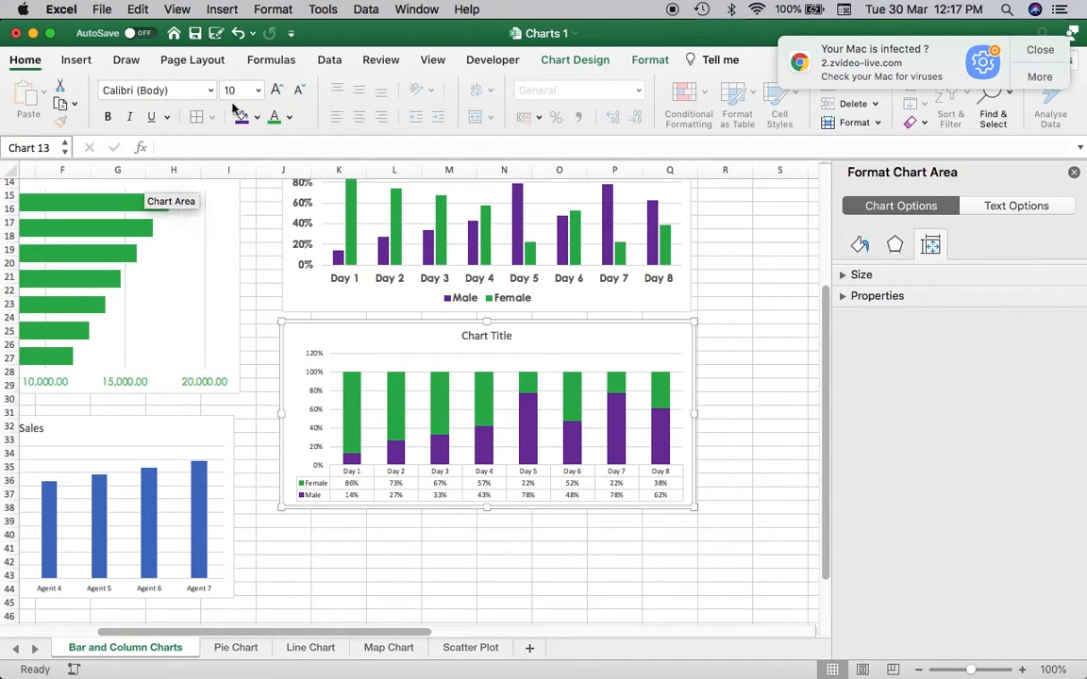
left_click(260, 91)
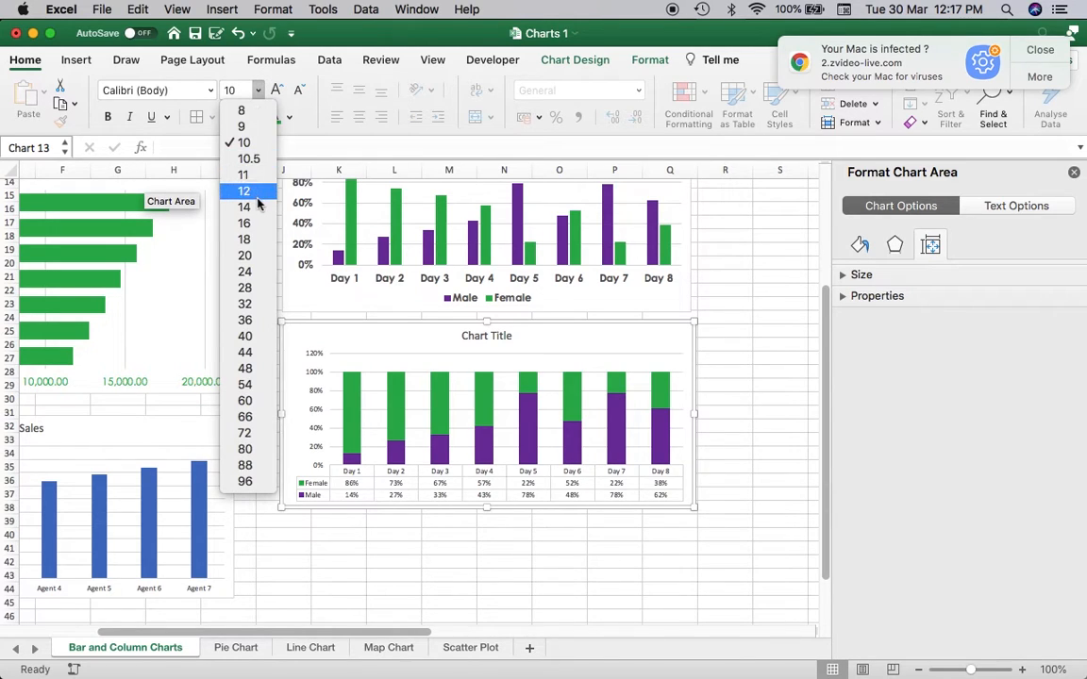
left_click(252, 98)
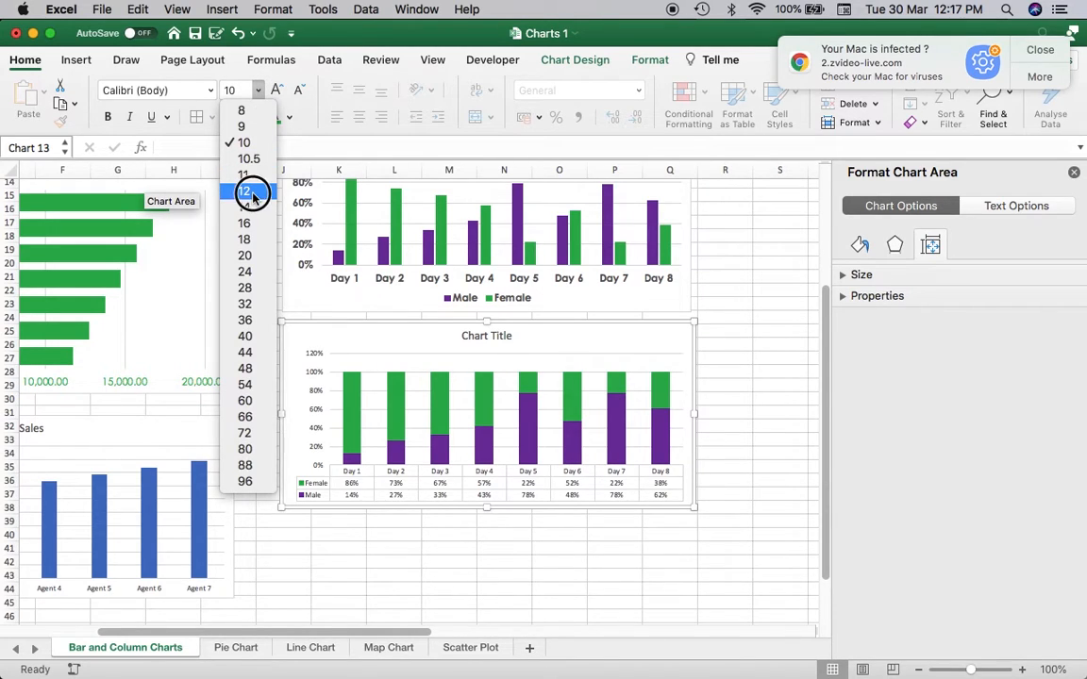
left_click(209, 91)
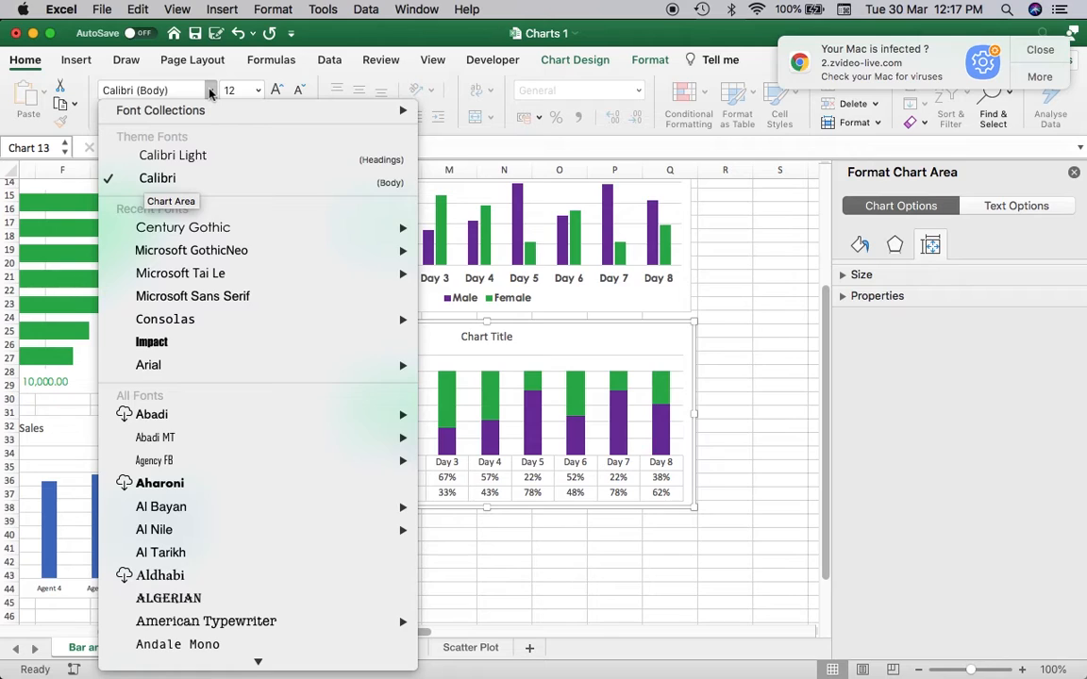
mouse_move(226, 224)
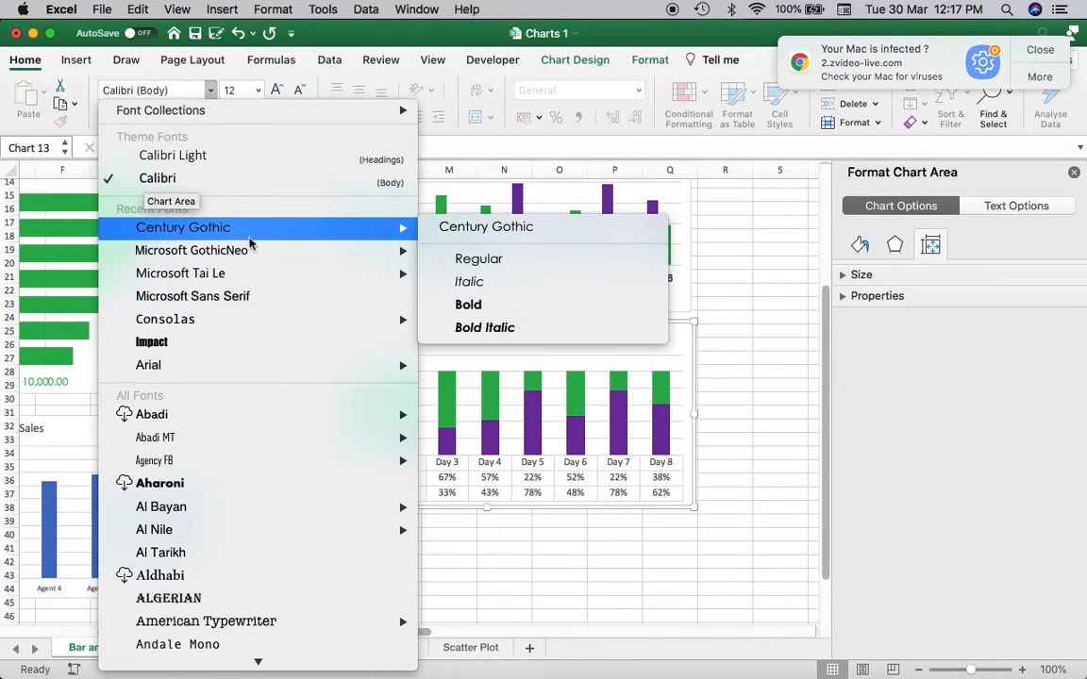
left_click(487, 306)
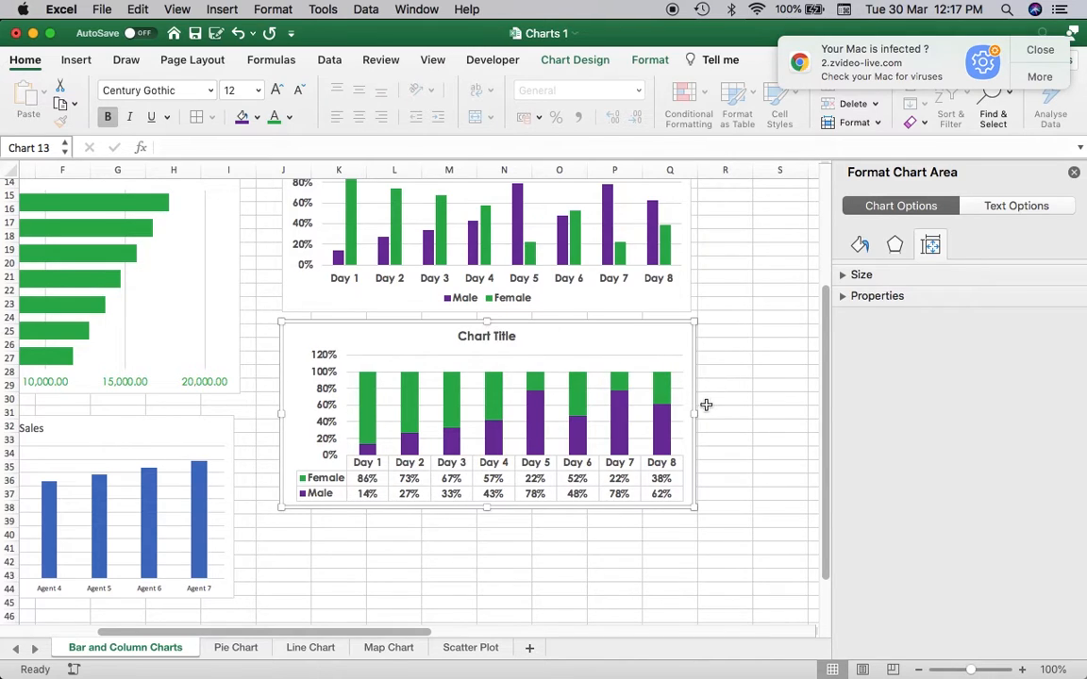
Step: Insert a 2-D clustered column chart from the Example 3 region table (R3:Z6), then enlarge and place it just below the table
left_click(705, 407)
scroll(706, 406, "right", 6)
scroll(706, 407, "up", 4)
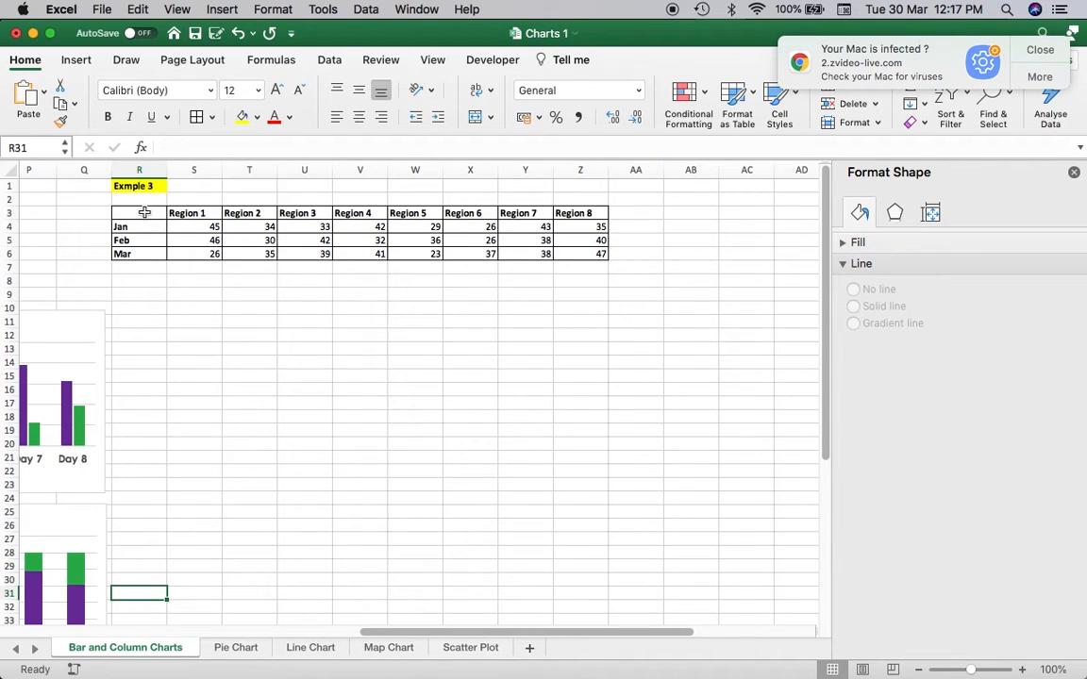
left_click_drag(143, 212, 602, 262)
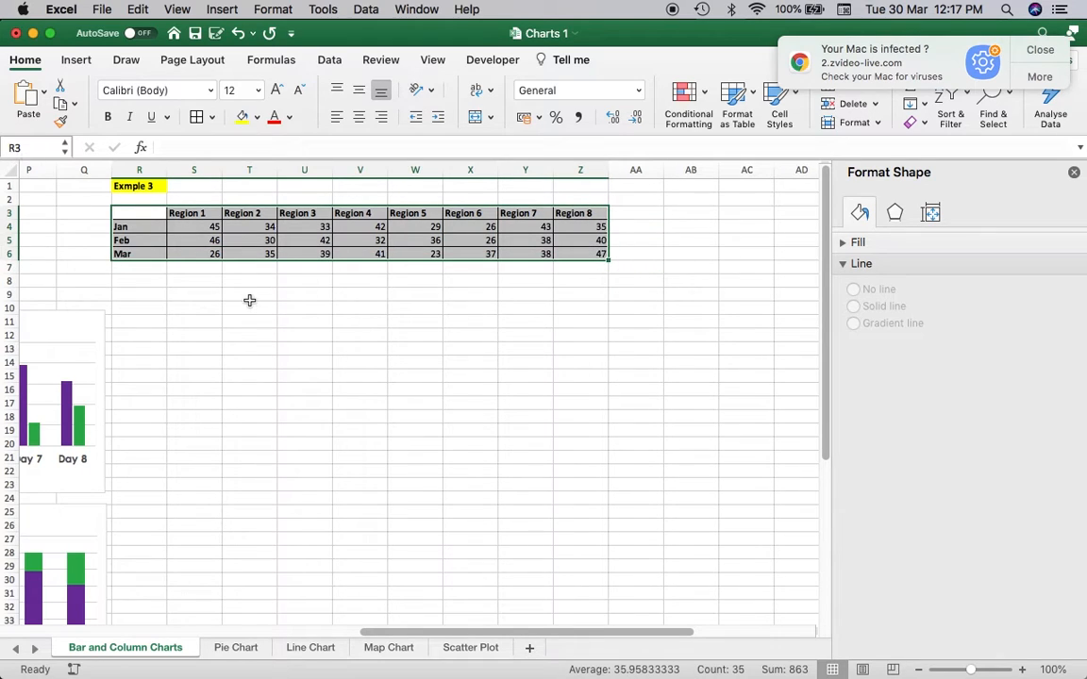
scroll(249, 300, "left", 4)
scroll(249, 300, "left", 4)
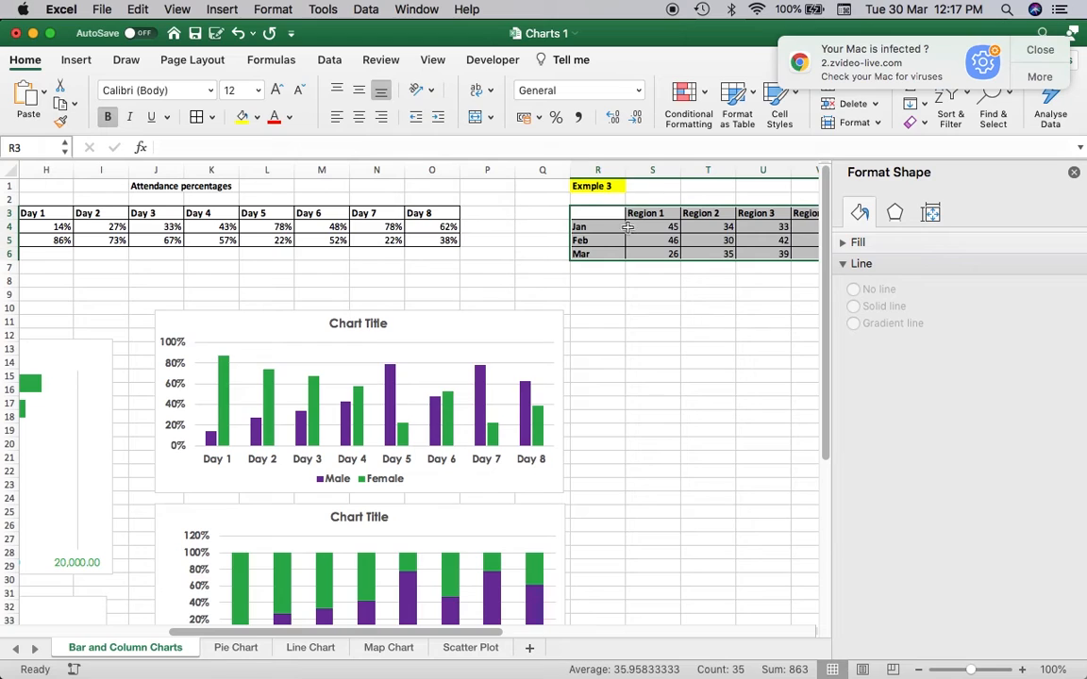
scroll(637, 243, "right", 1)
scroll(638, 243, "right", 5)
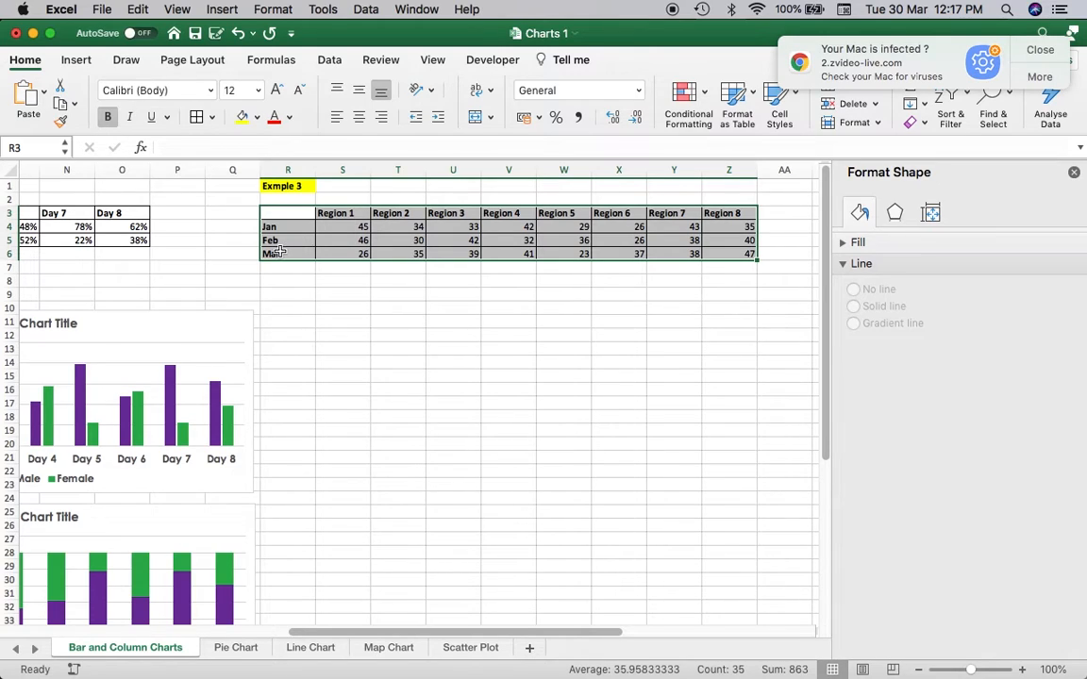
left_click(78, 60)
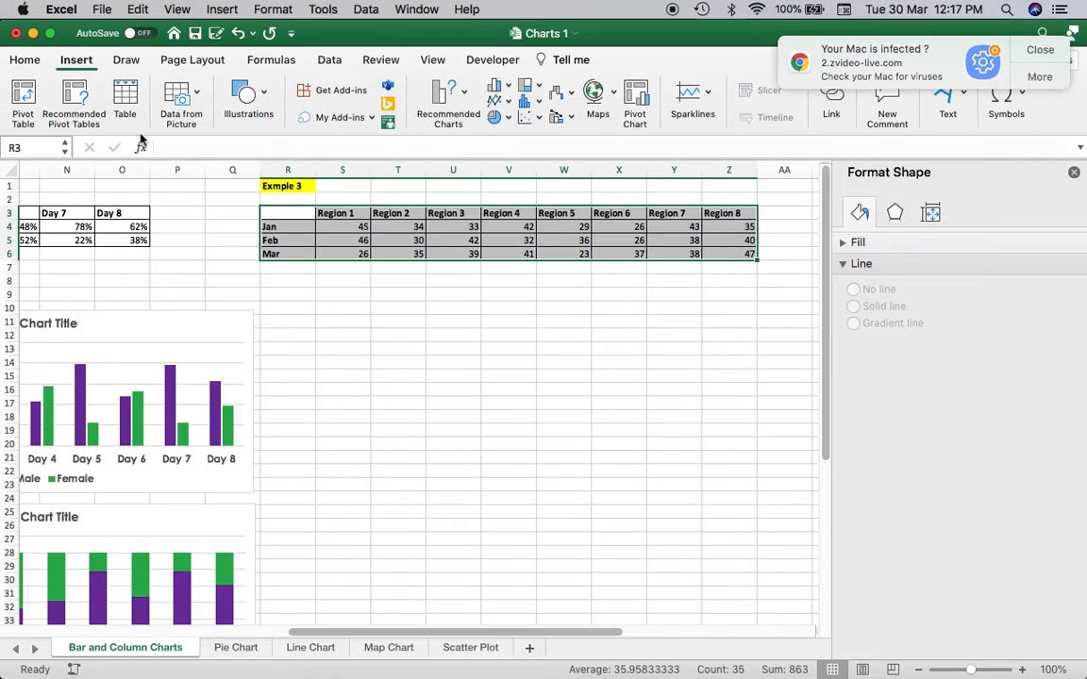
left_click(510, 86)
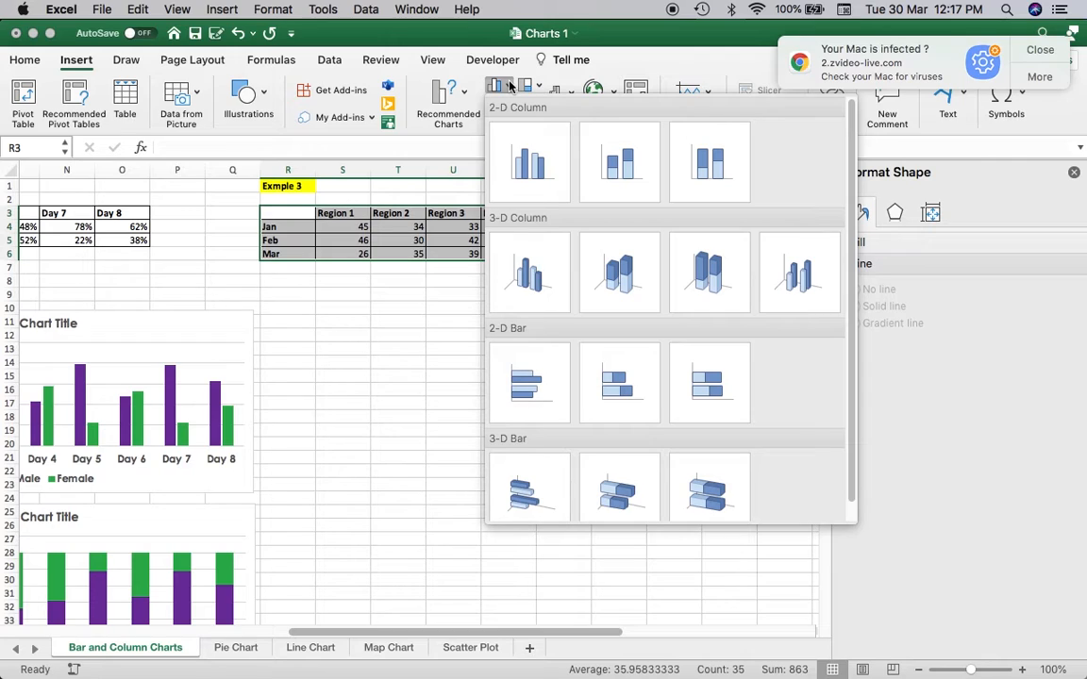
left_click(531, 165)
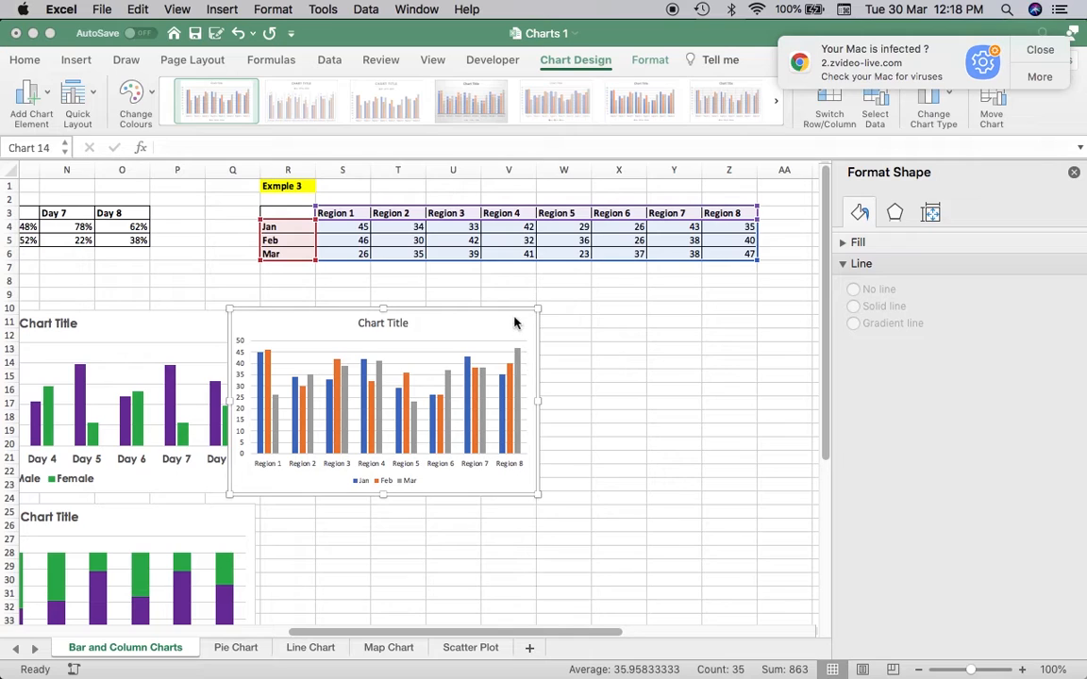
left_click_drag(535, 401, 744, 398)
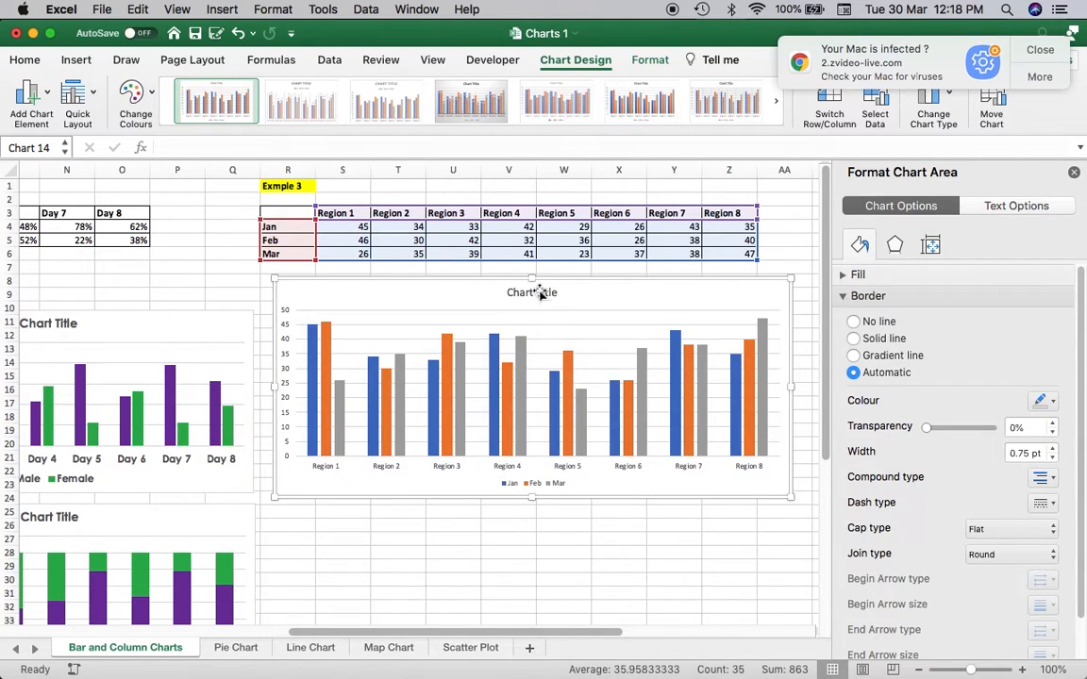
Step: Replace the new column chart's title with "Monthly Regional Sales"
left_click(533, 293)
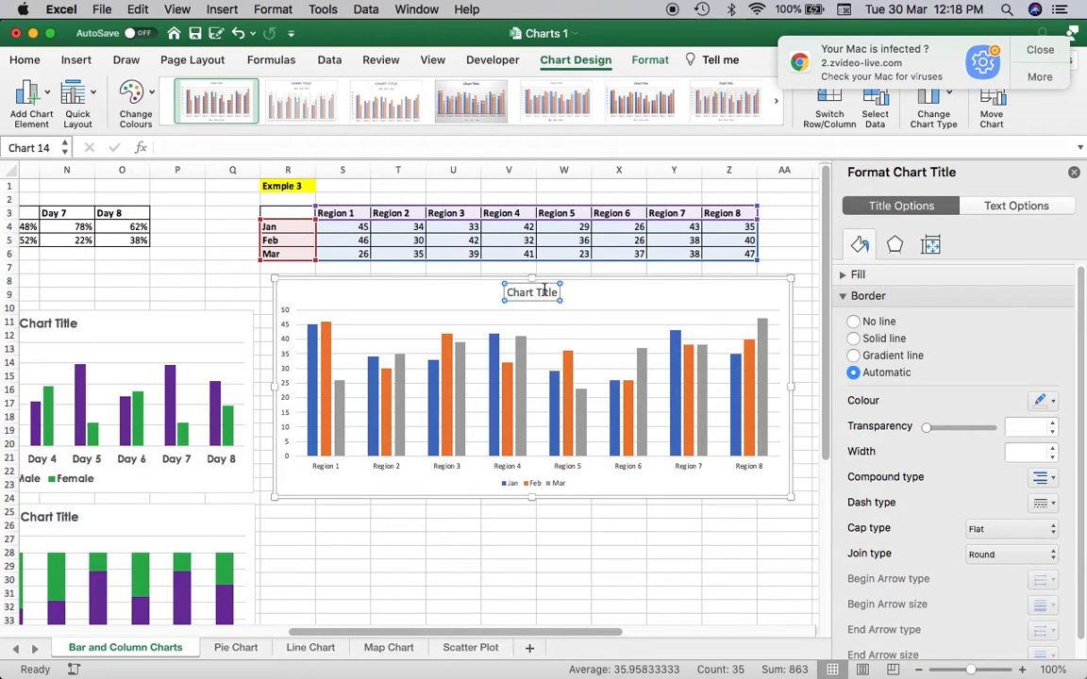
left_click(543, 293)
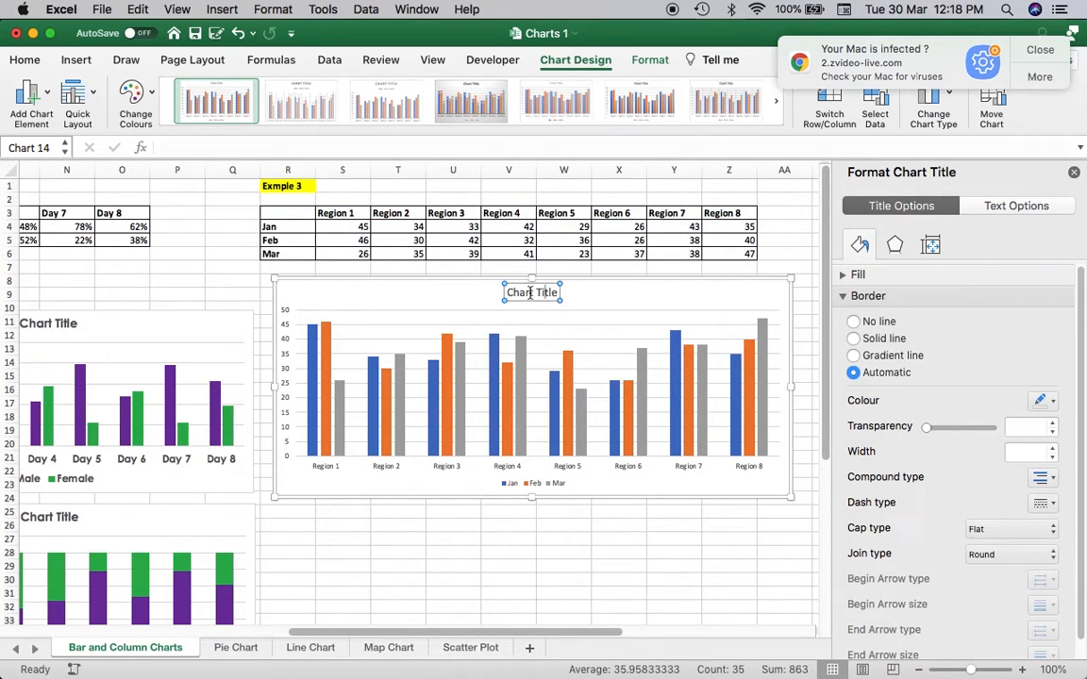
key("super+a")
key("BackSpace")
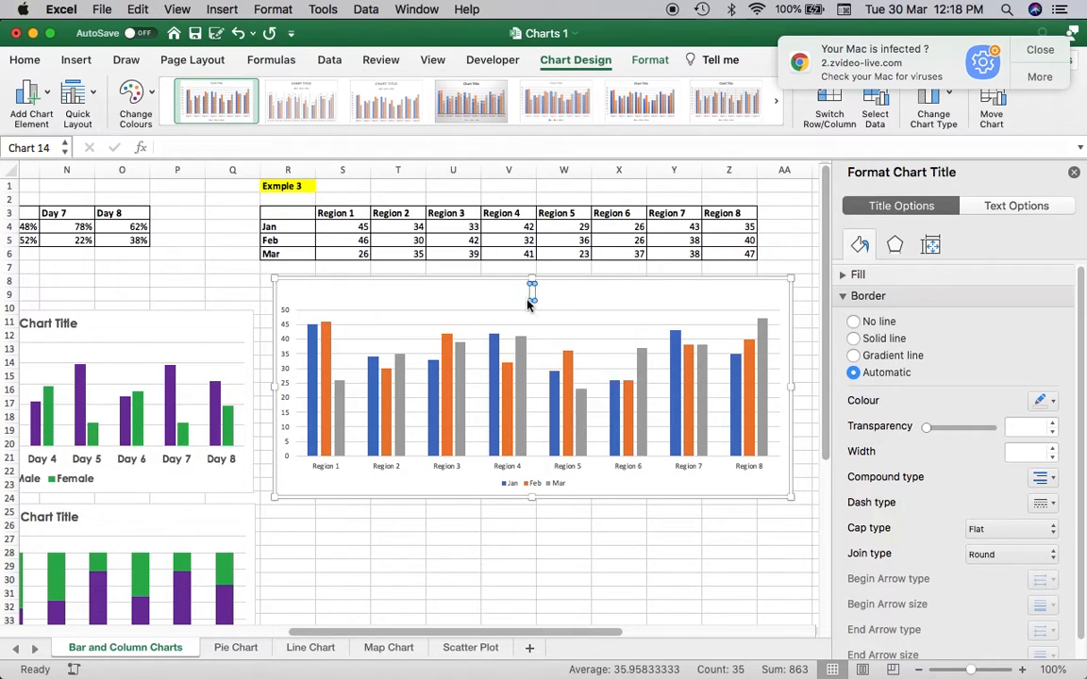
type("RMon")
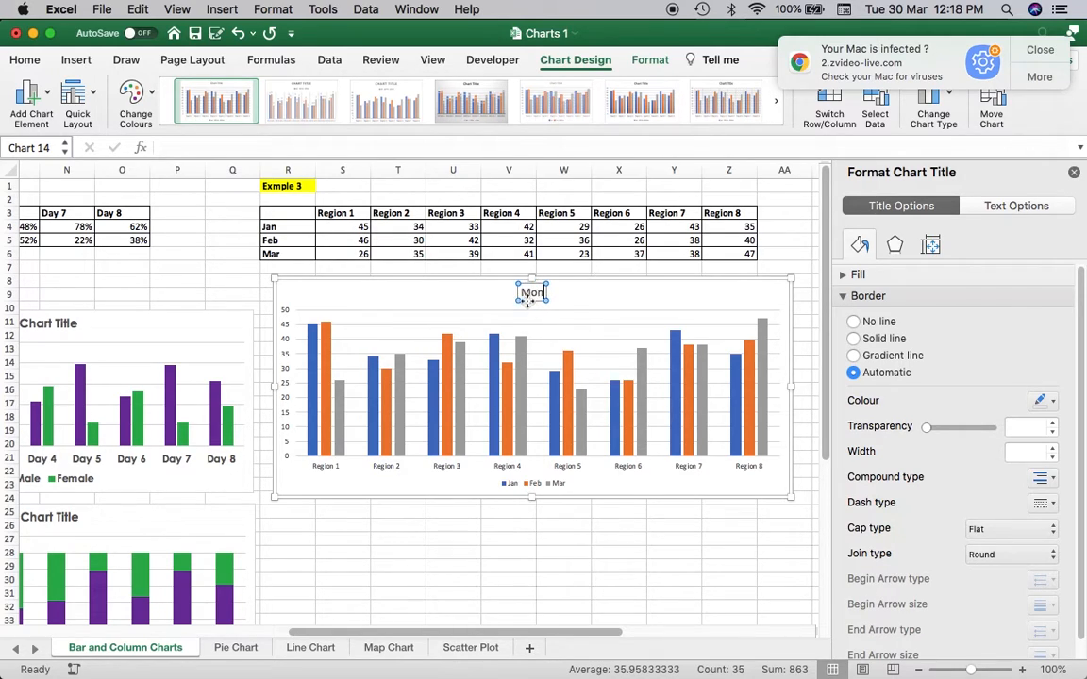
type("thly")
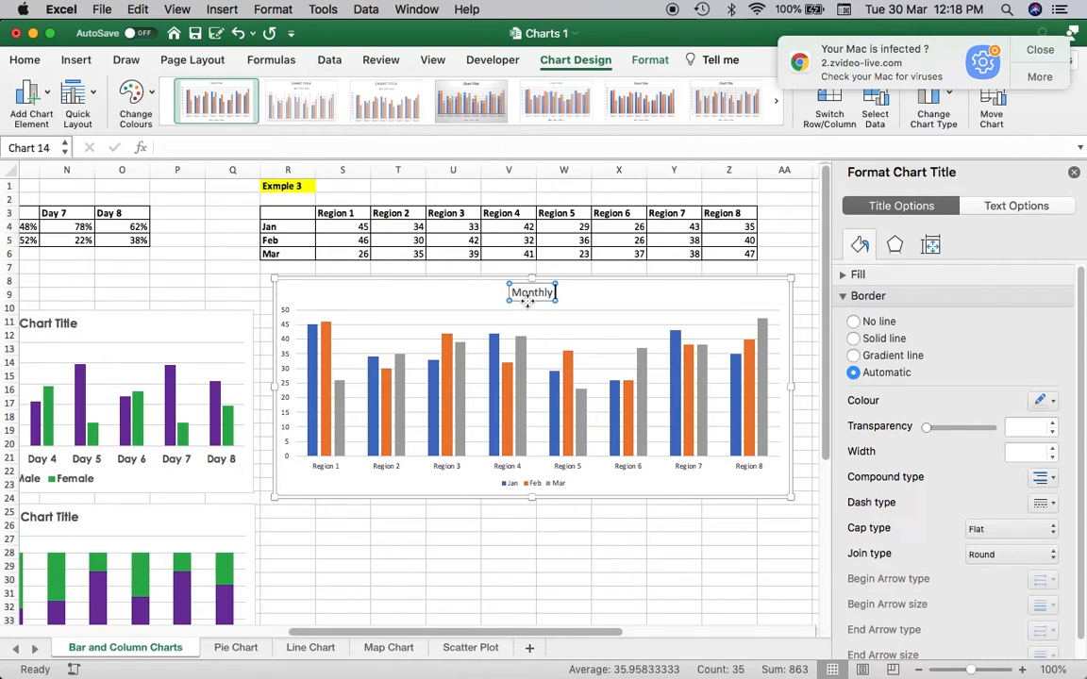
type(" Regi")
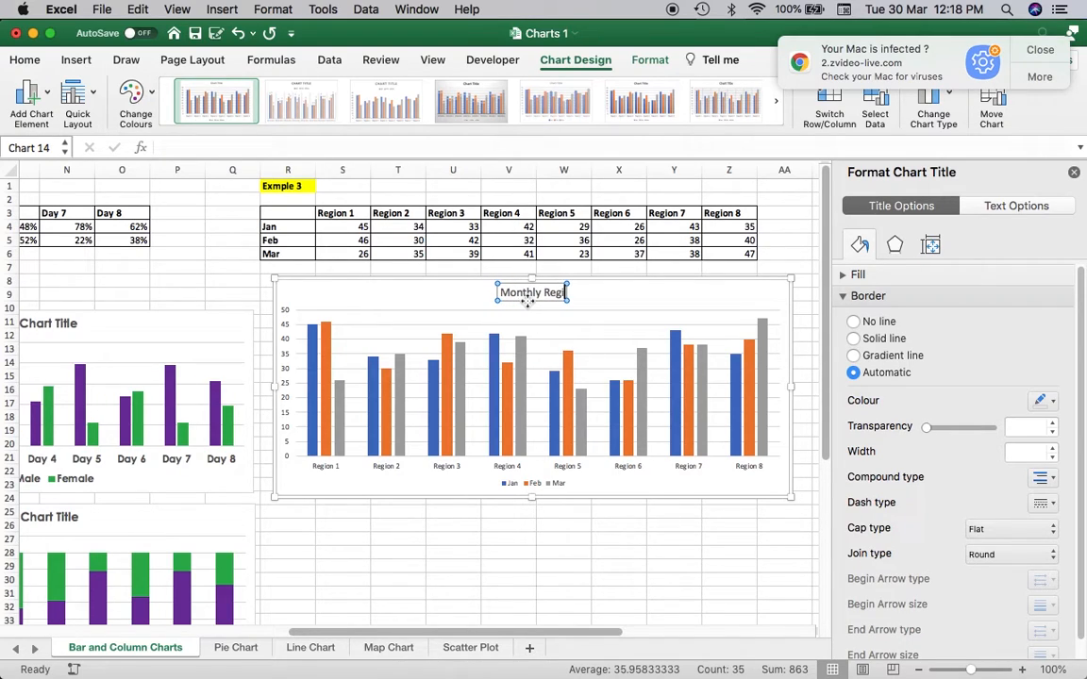
type("onal")
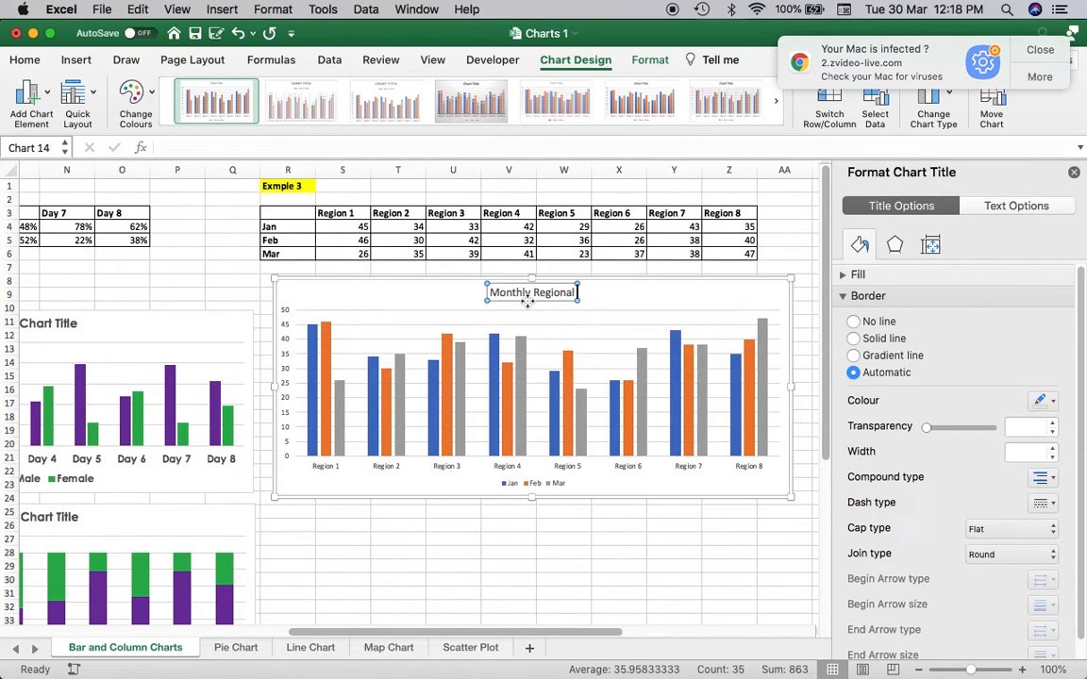
type(" Sales")
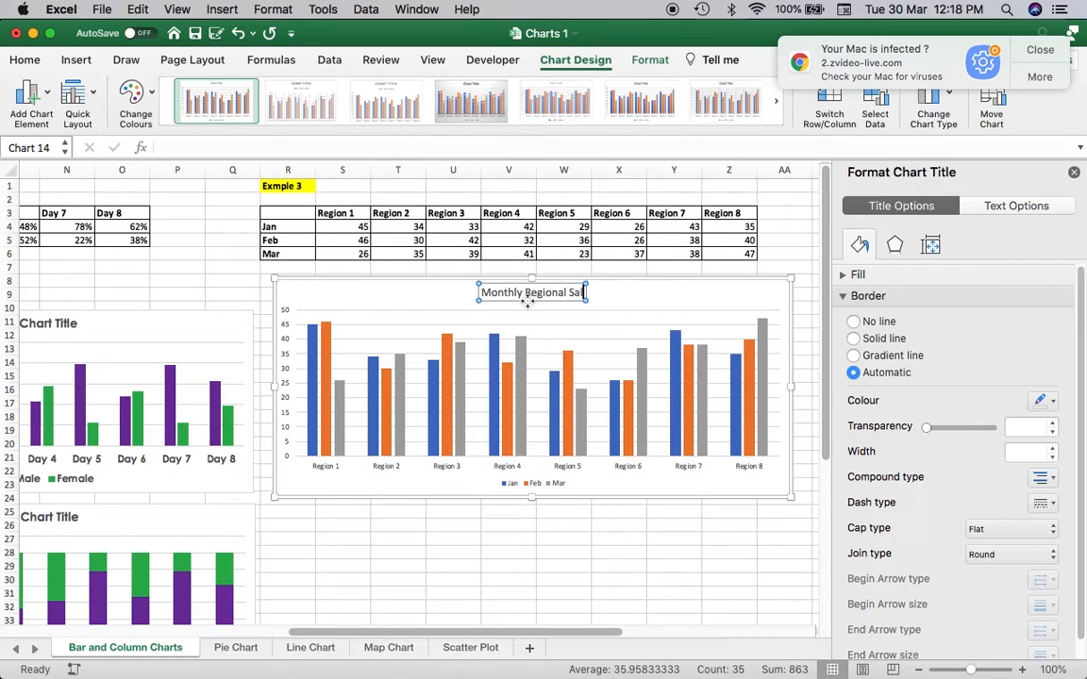
left_click(626, 281)
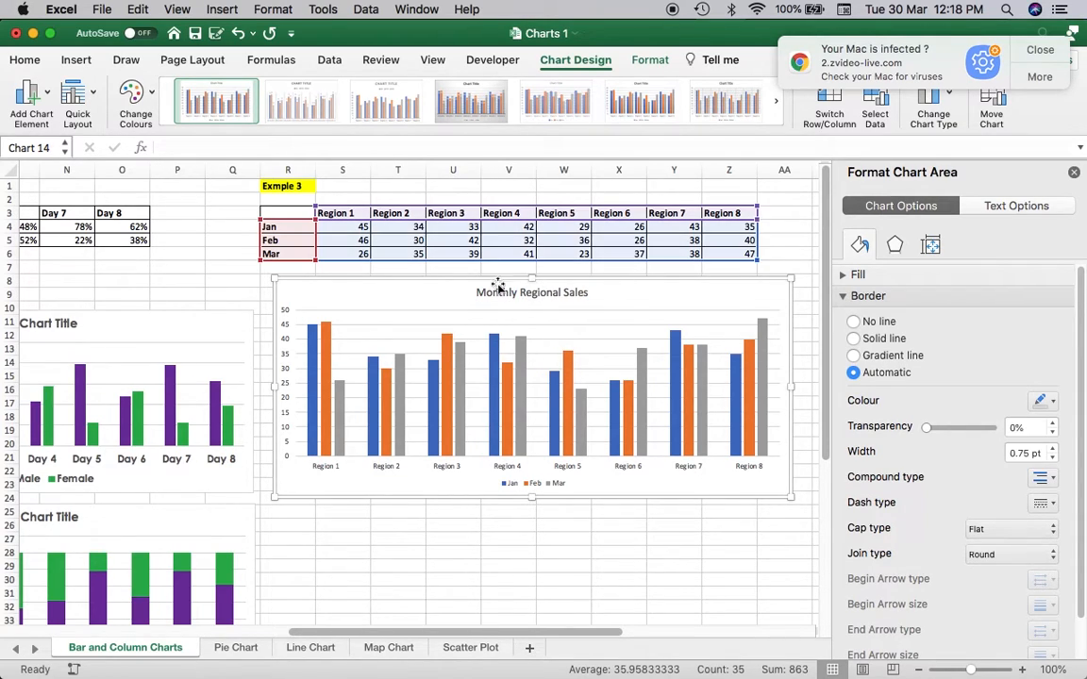
left_click(561, 293)
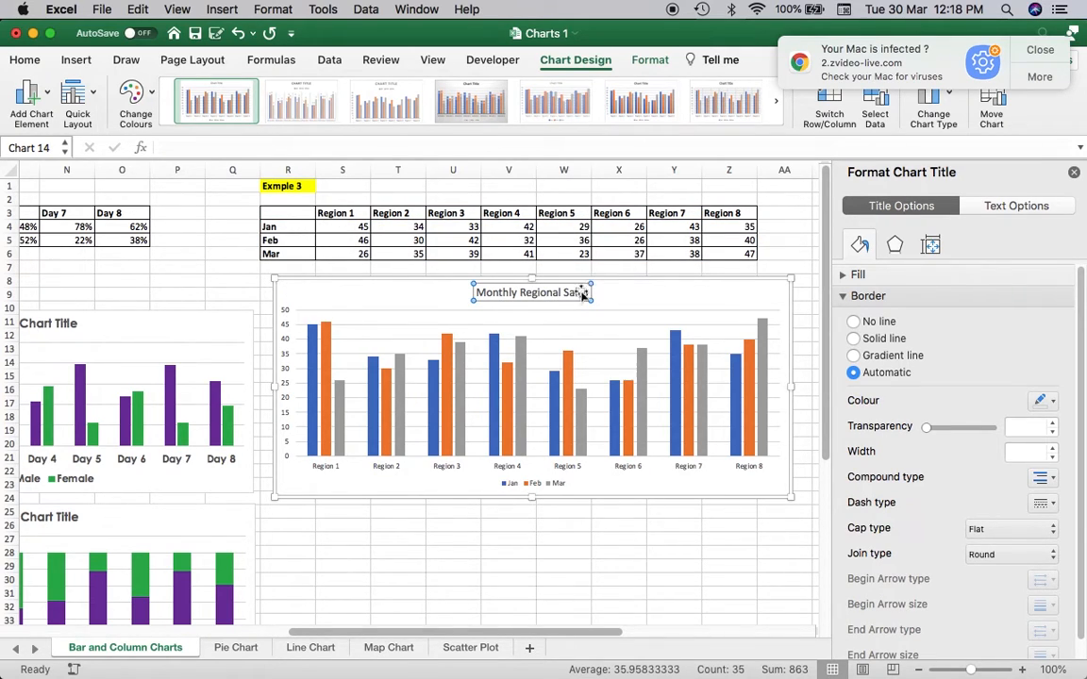
left_click(521, 488)
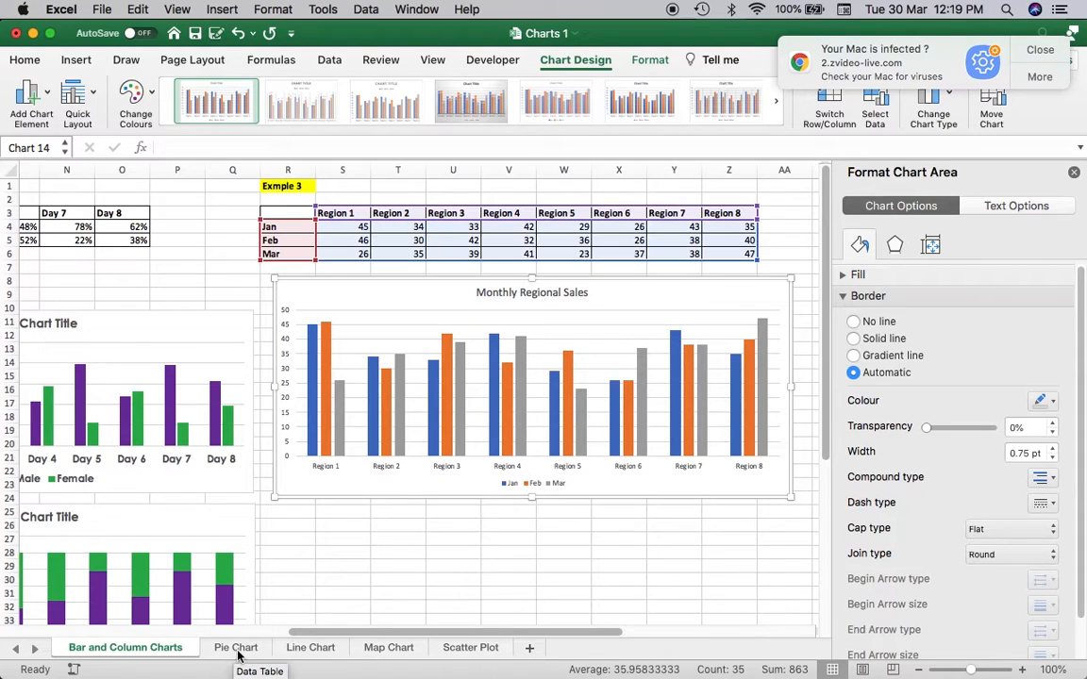
Step: Insert a 3-D pie chart from the project budget table (C4:D12) on the Pie Chart sheet
left_click(237, 648)
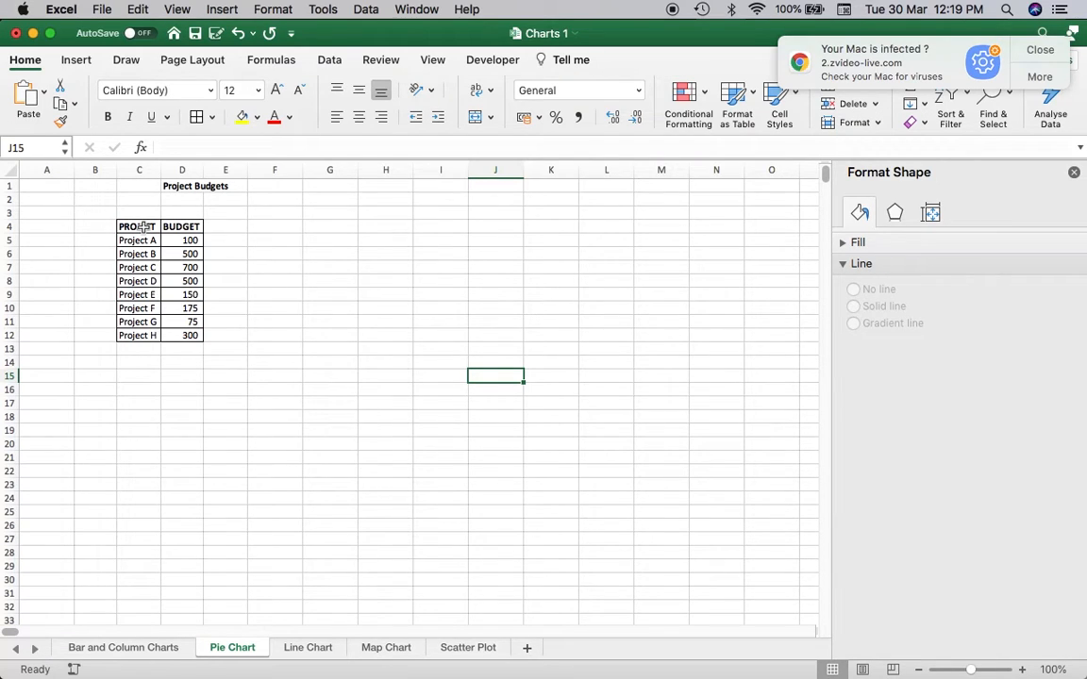
left_click_drag(142, 227, 179, 335)
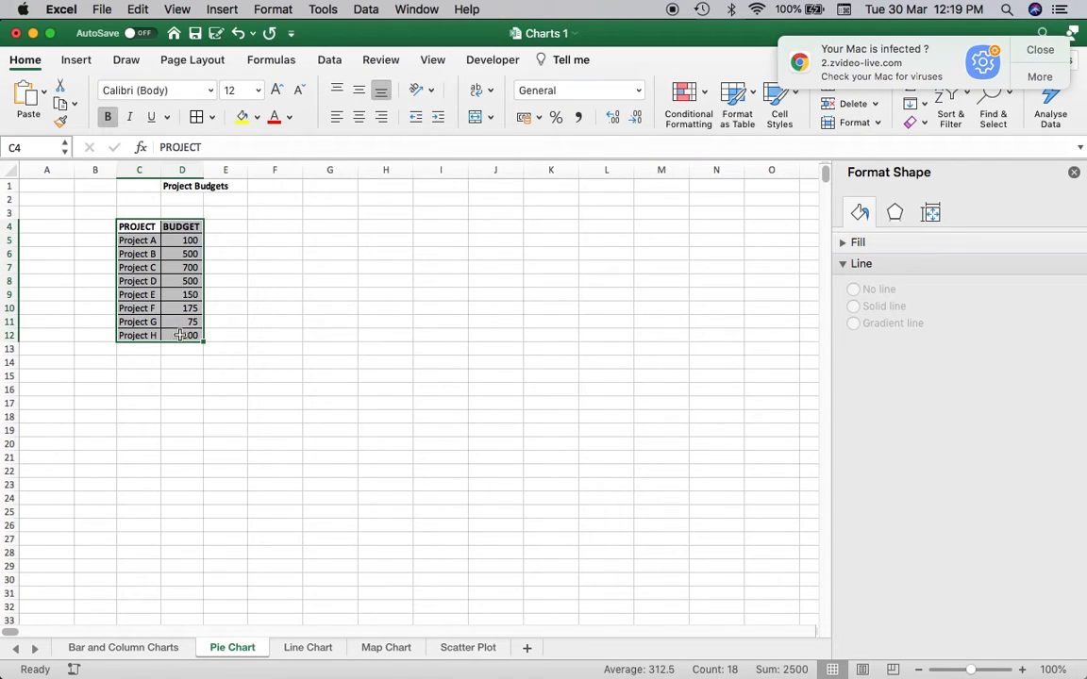
left_click(76, 60)
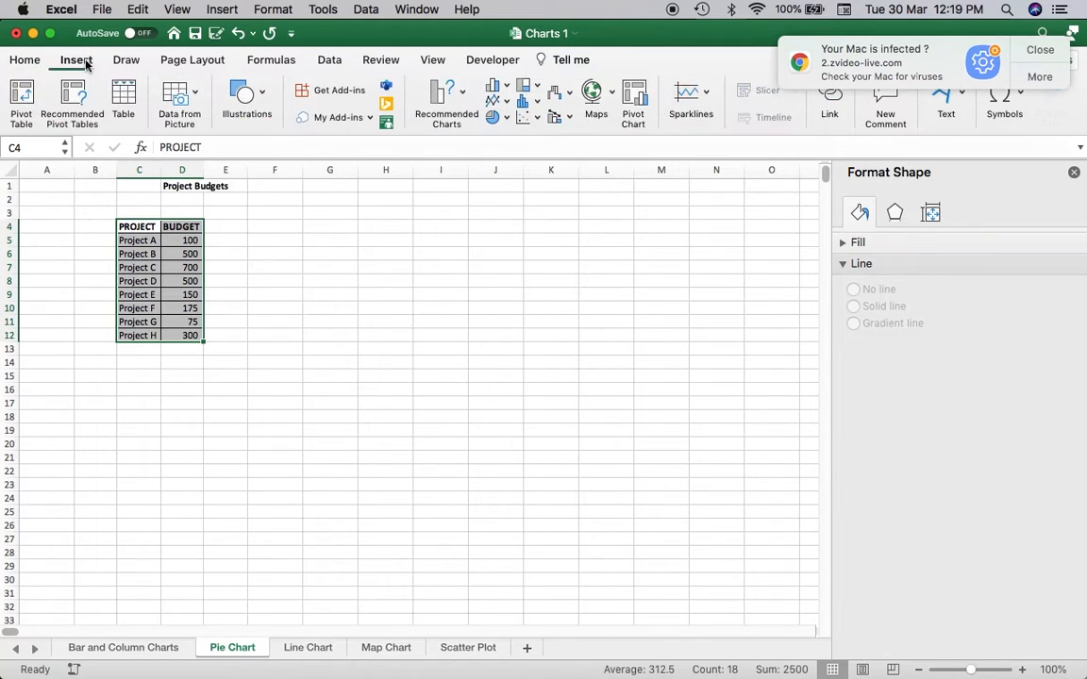
left_click(508, 119)
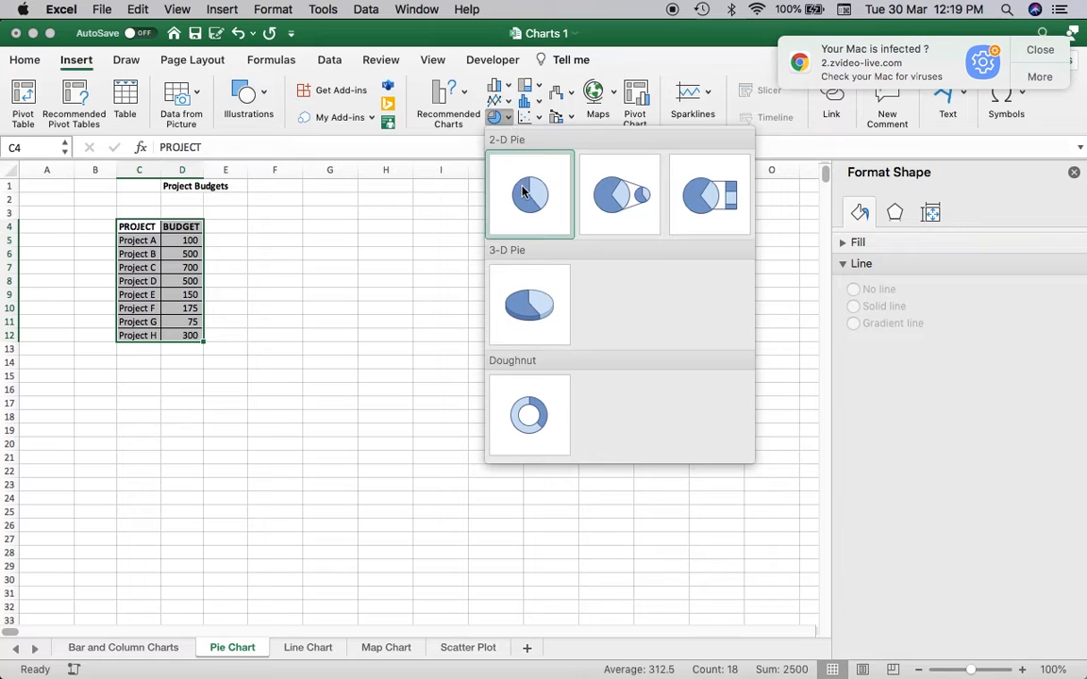
left_click(540, 314)
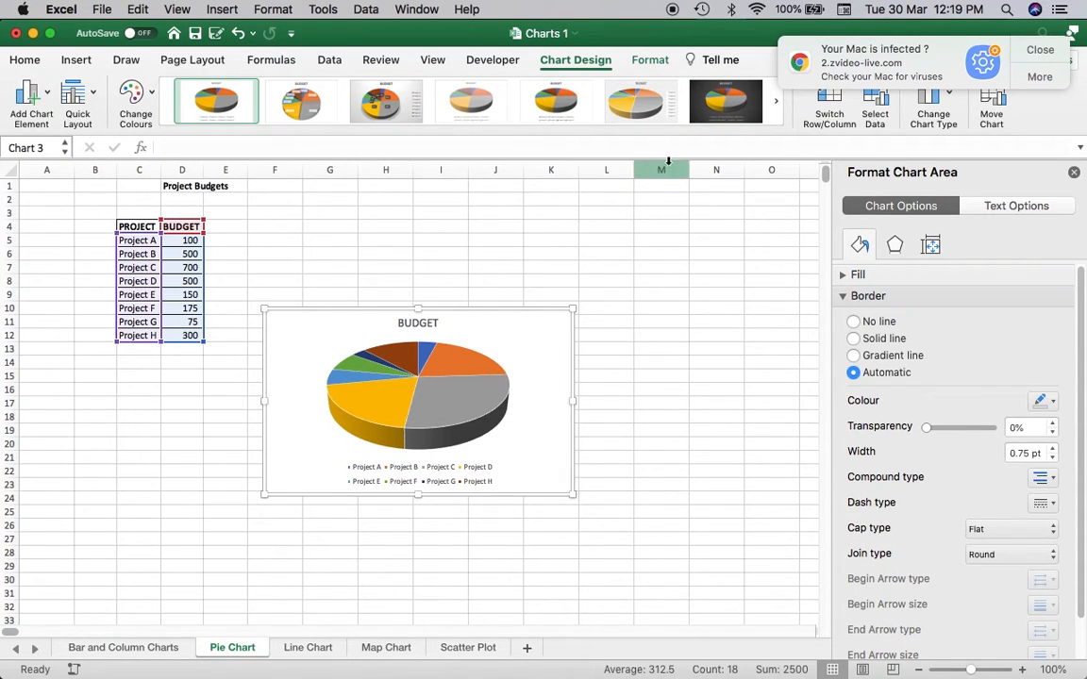
Step: Apply the chart style with coloured project names around the slices to the pie chart, and enlarge the chart to span about columns F to M
left_click(1042, 50)
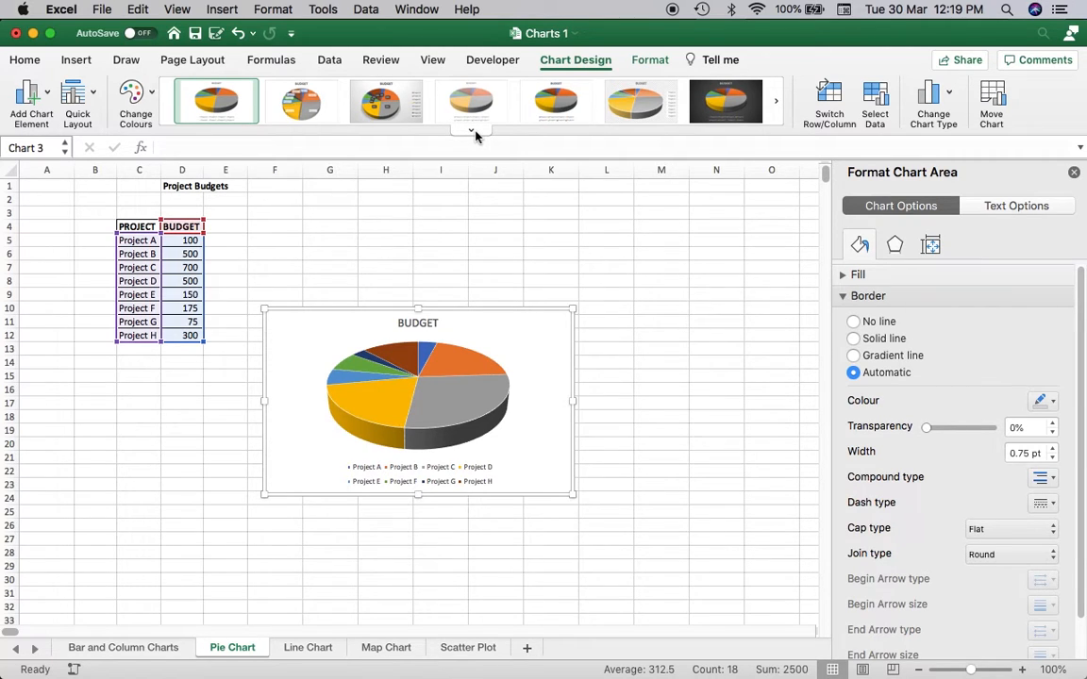
left_click(474, 133)
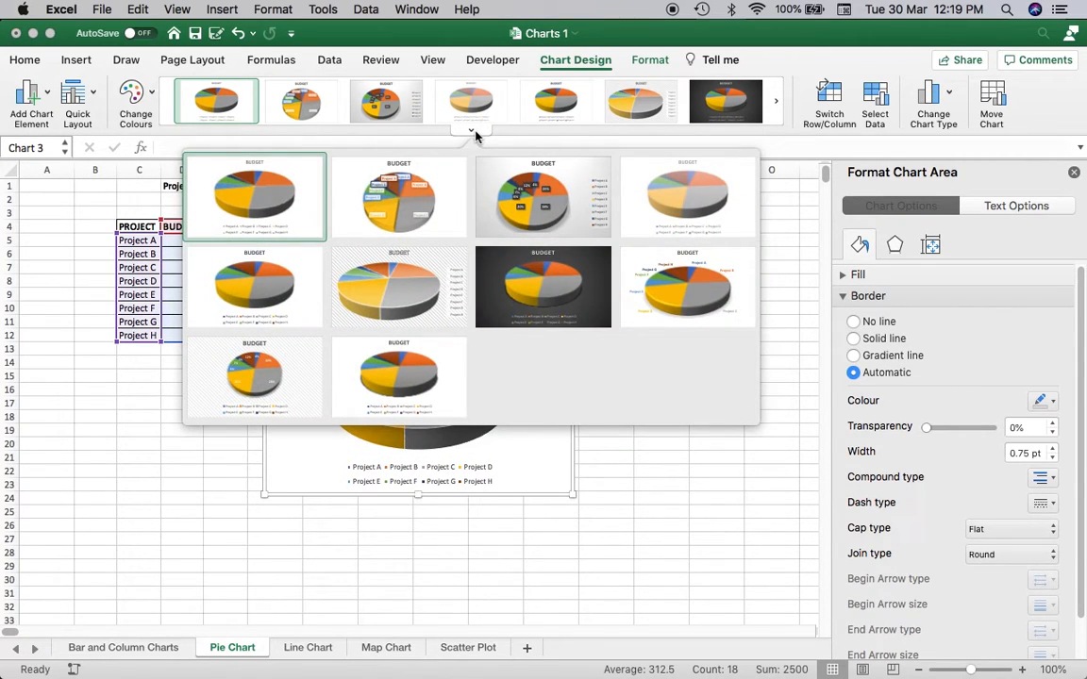
left_click(697, 297)
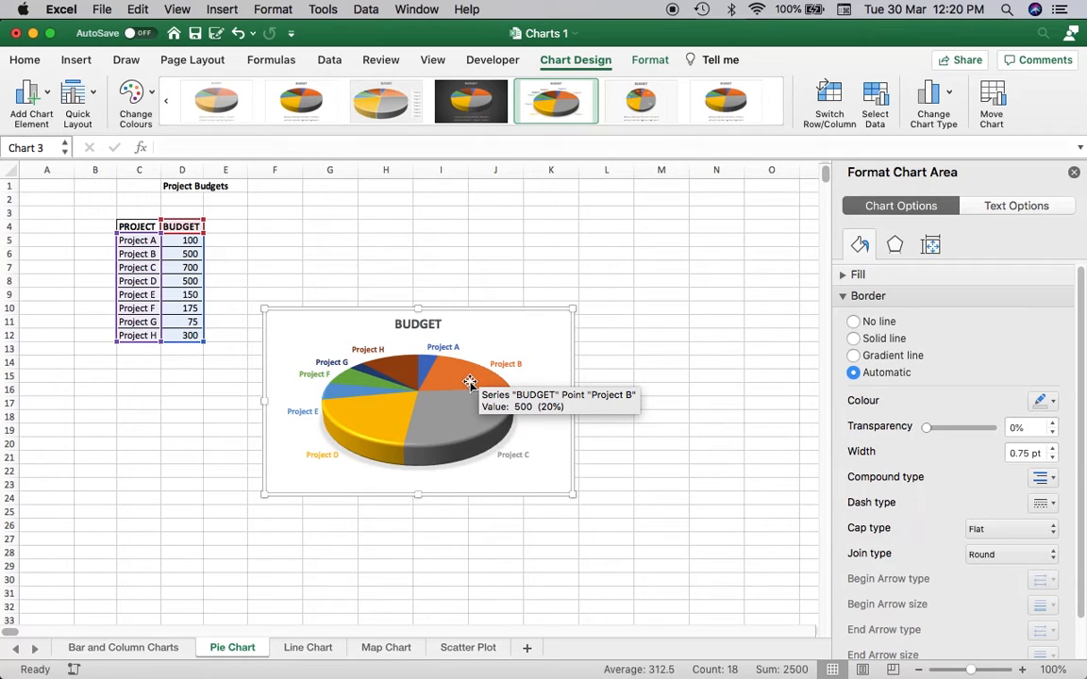
left_click_drag(575, 489, 654, 564)
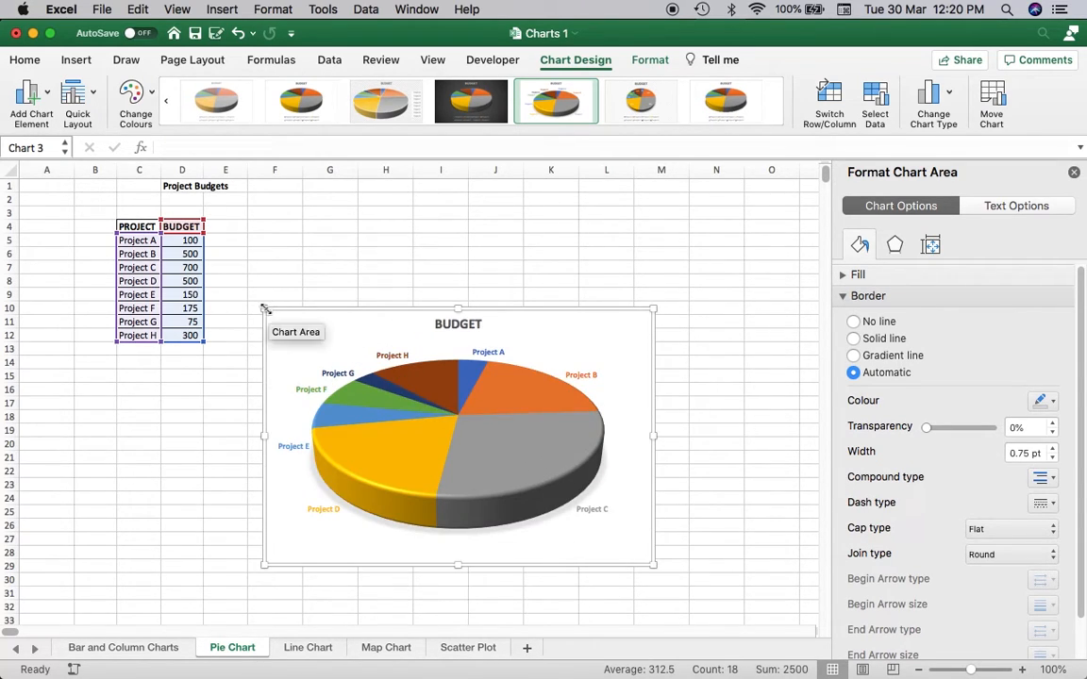
left_click_drag(264, 310, 245, 296)
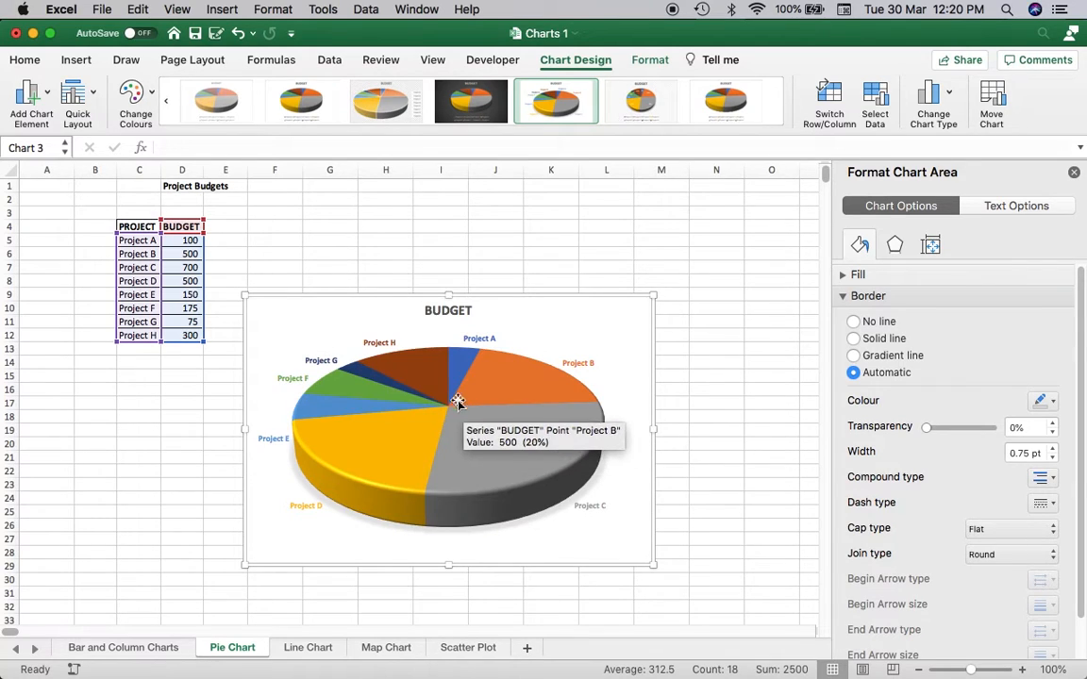
Step: Set all text in the pie chart to bold Century Gothic at font size 12
left_click(26, 60)
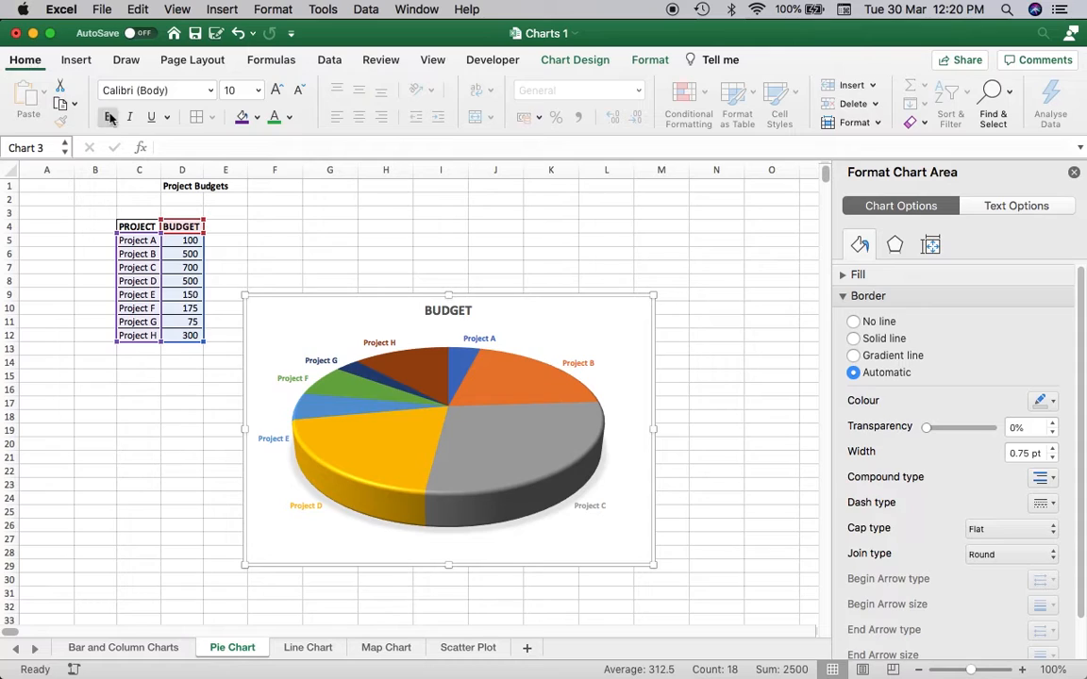
left_click(258, 89)
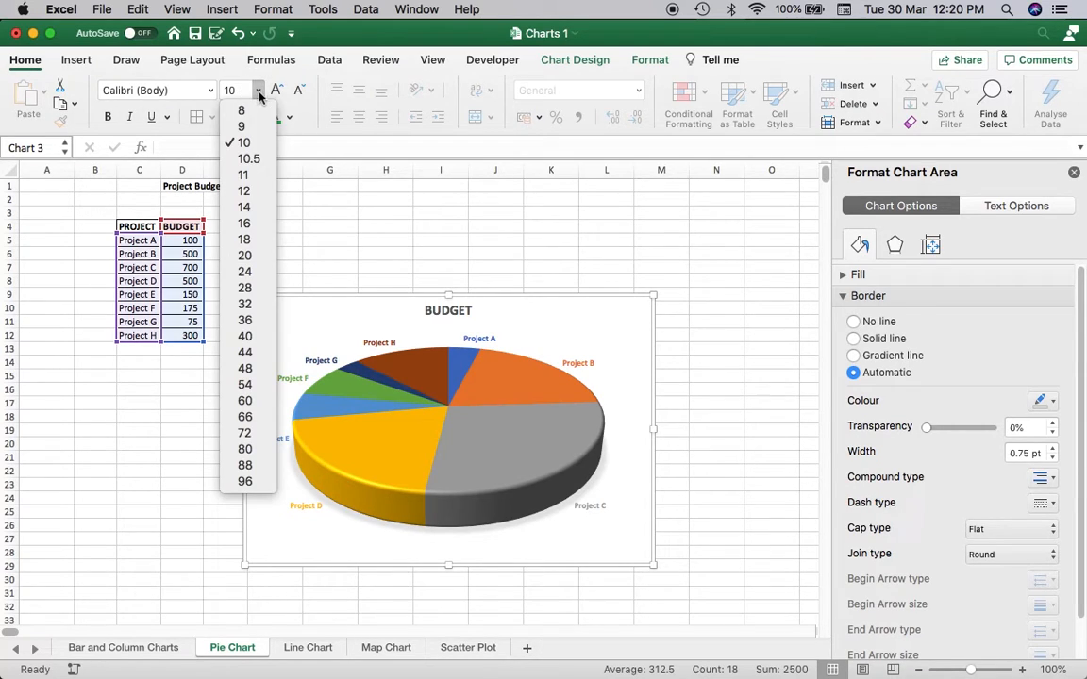
left_click(244, 192)
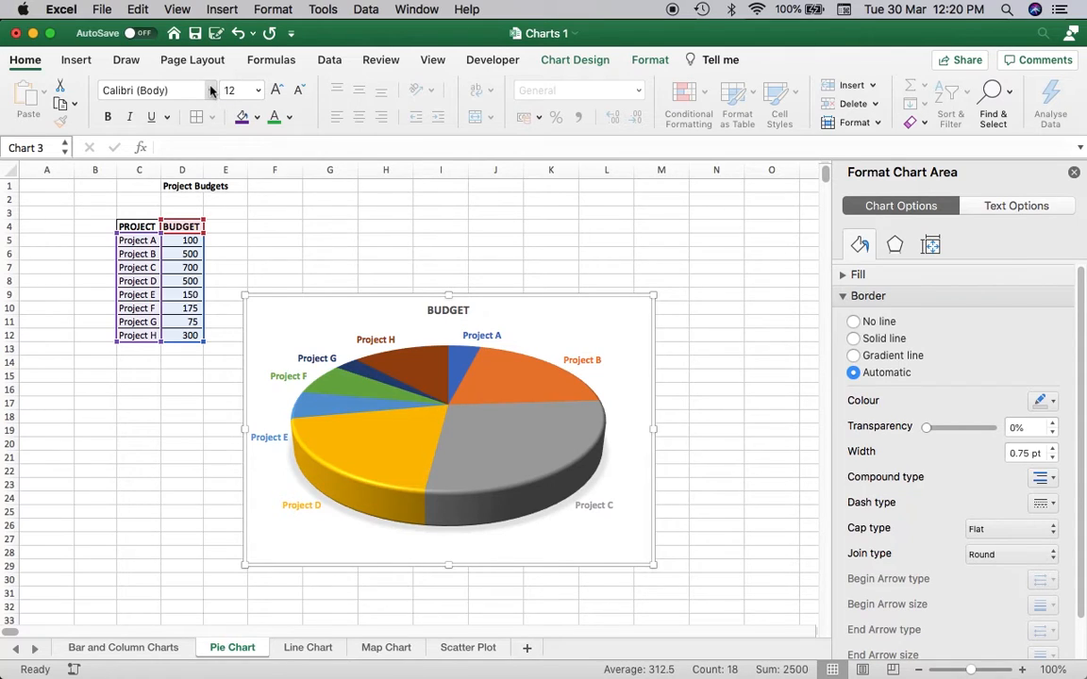
left_click(211, 90)
mouse_move(293, 233)
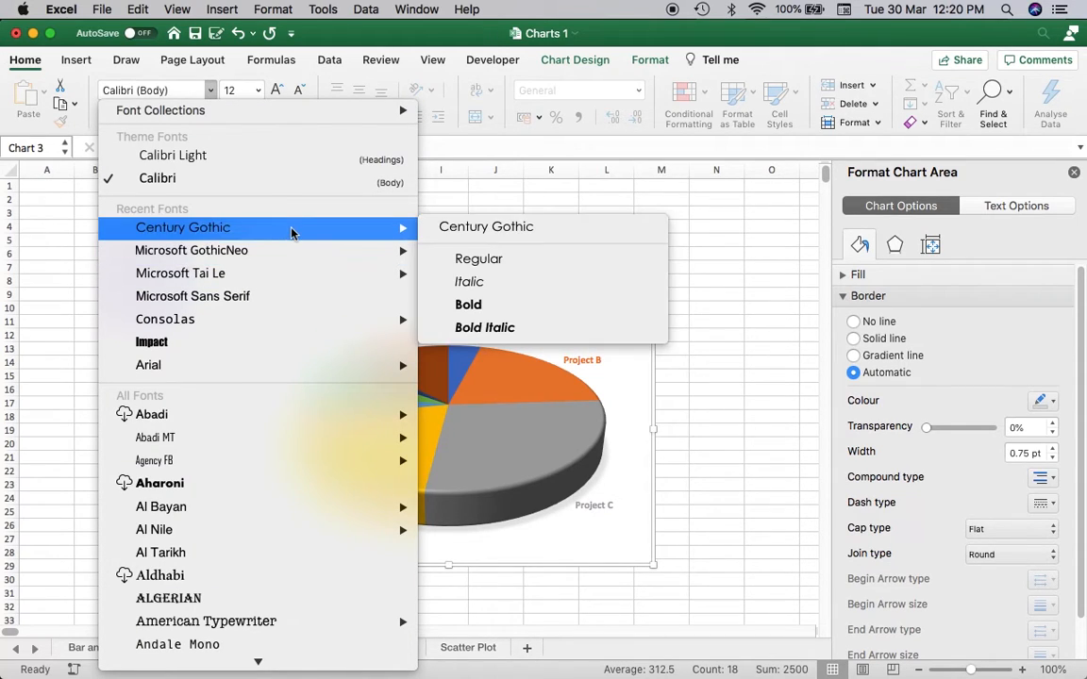
left_click(485, 306)
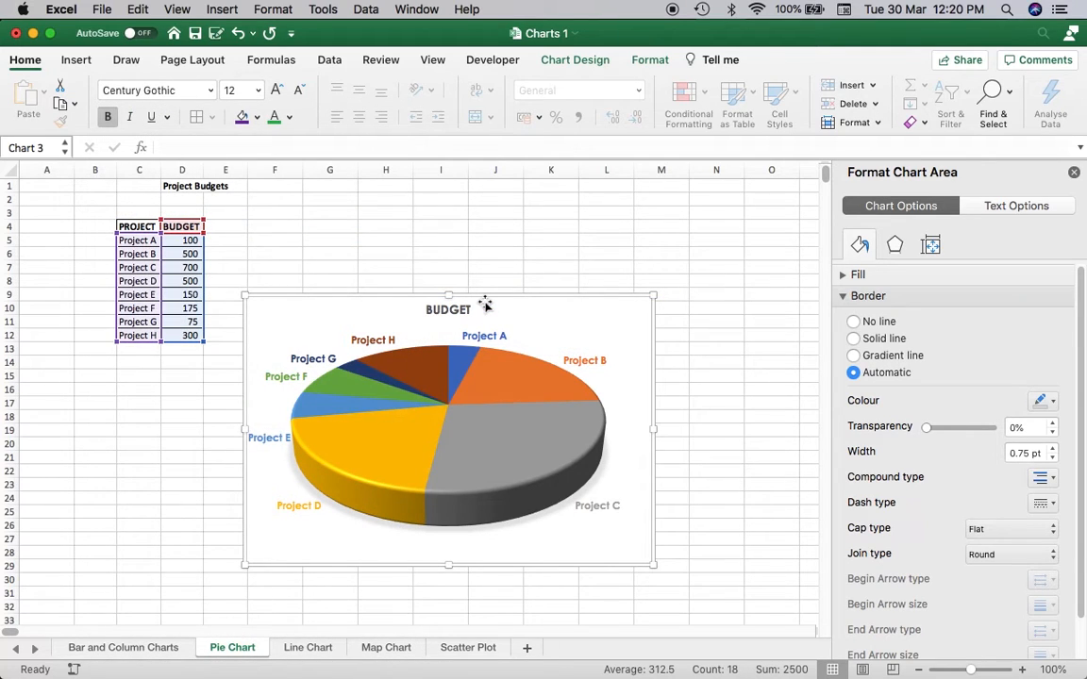
left_click(502, 450)
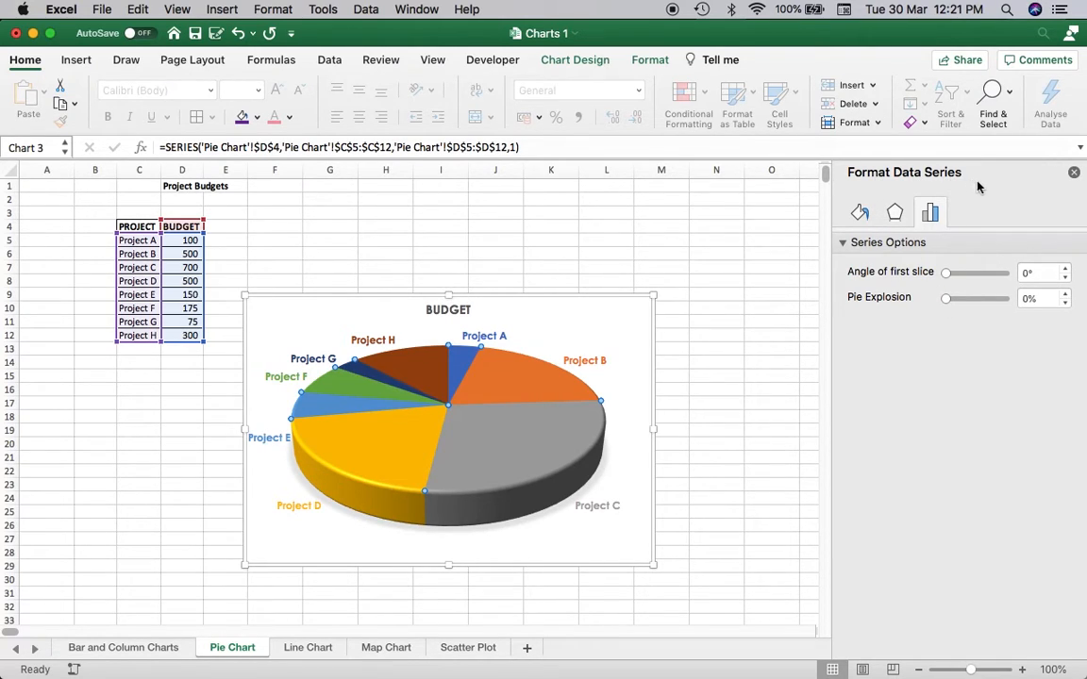
left_click(1074, 176)
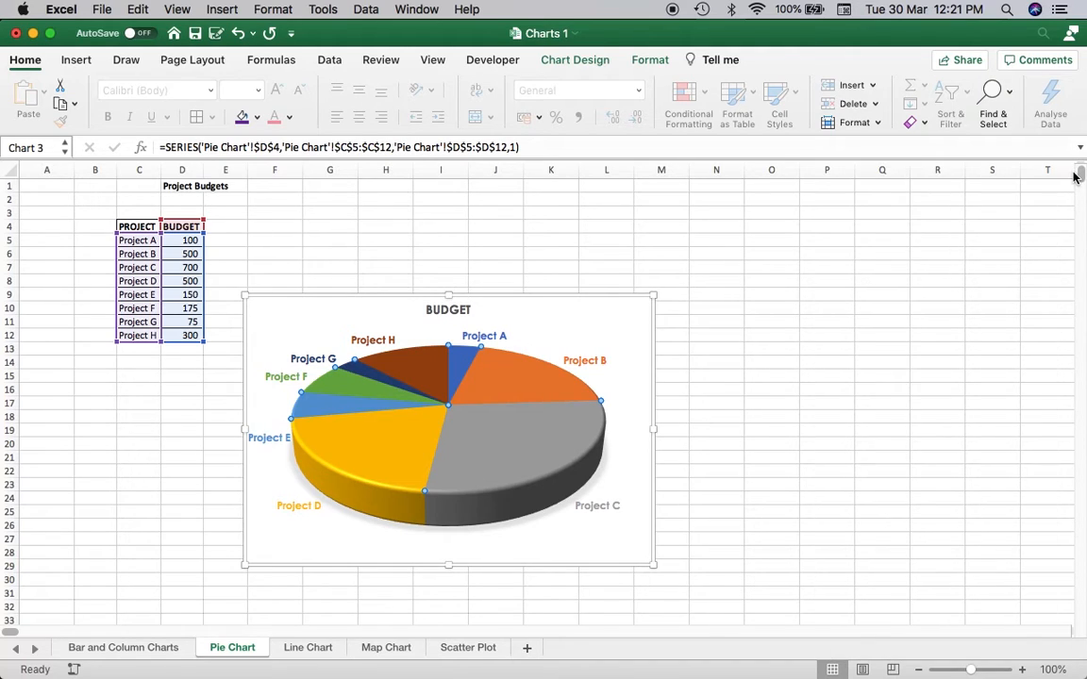
left_click(795, 331)
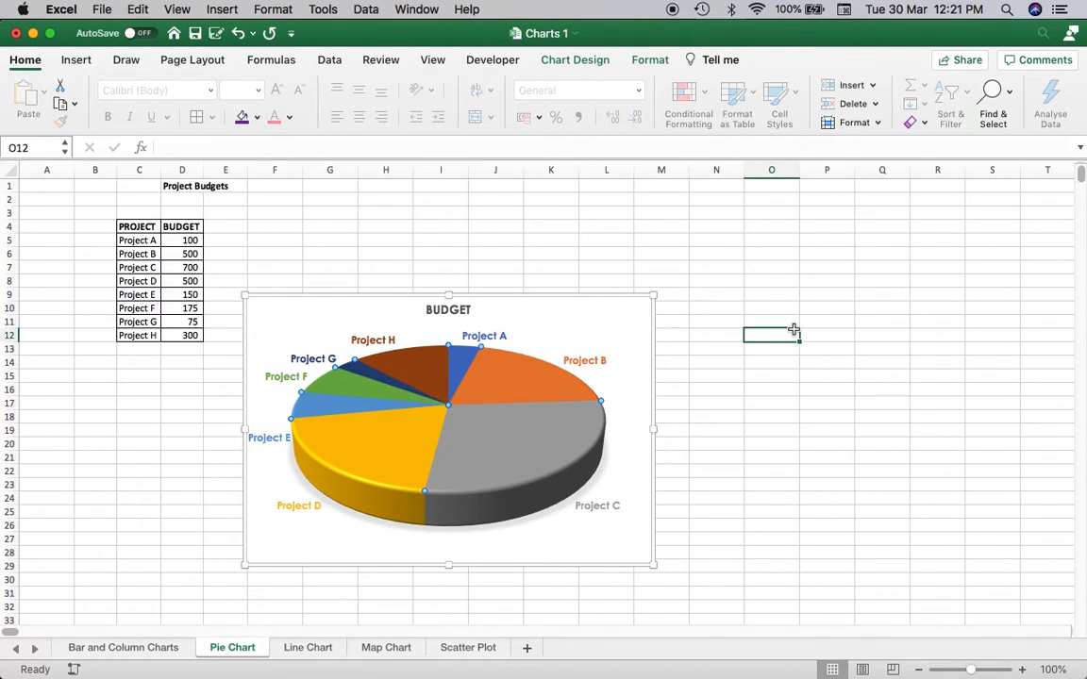
left_click(534, 455)
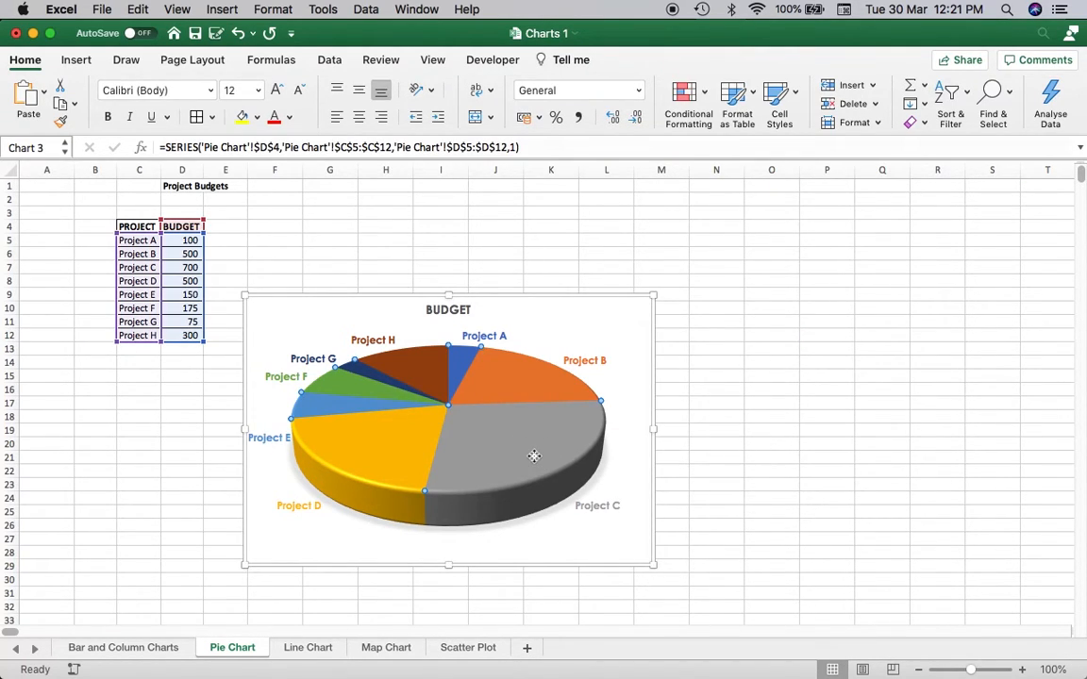
double_click(534, 456)
left_click(534, 456)
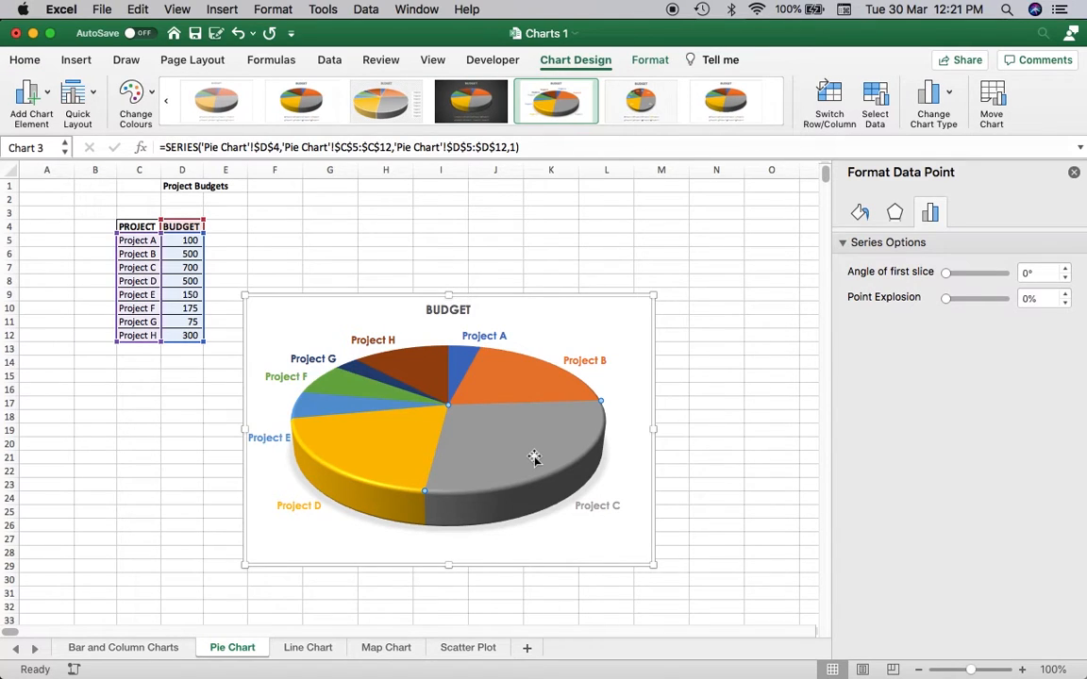
mouse_move(500, 457)
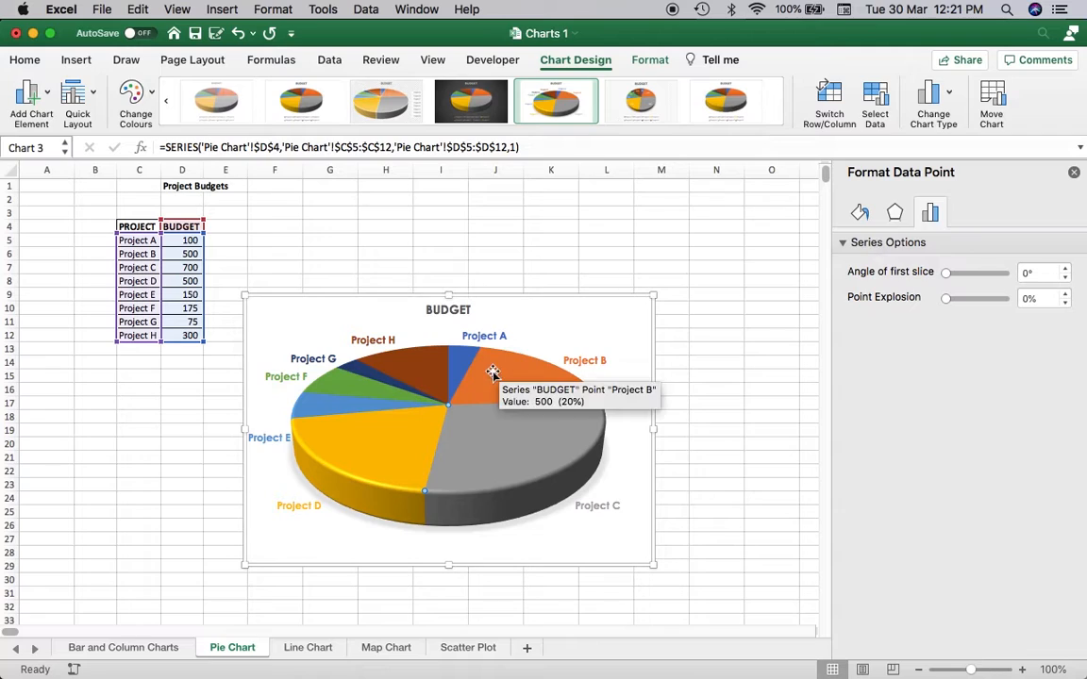
mouse_move(481, 420)
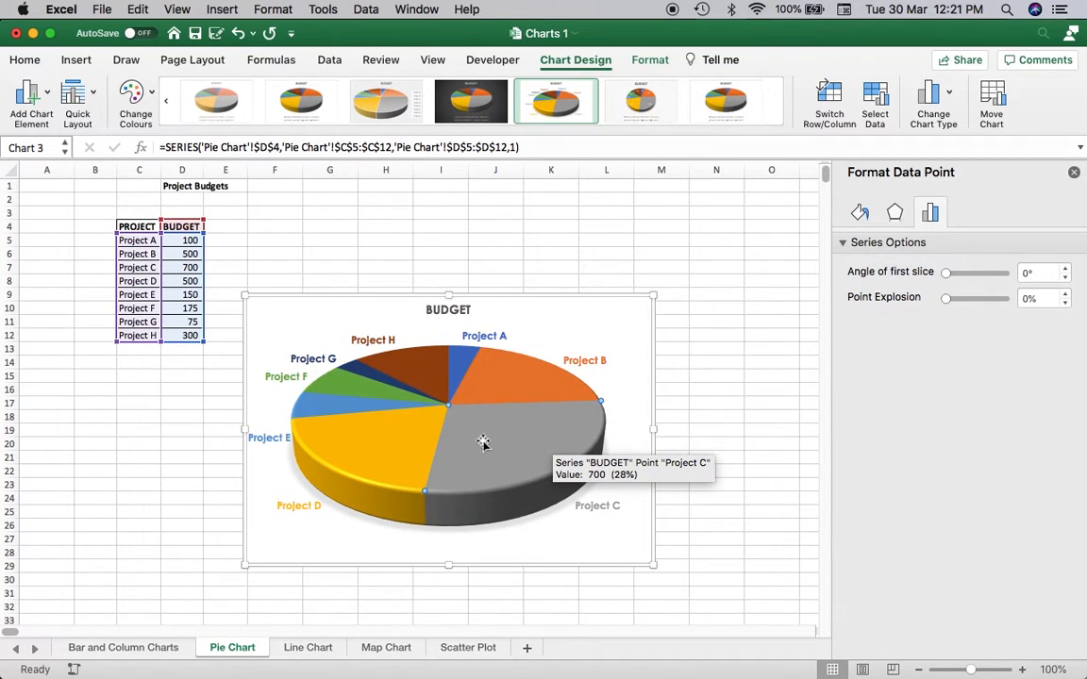
left_click(613, 318)
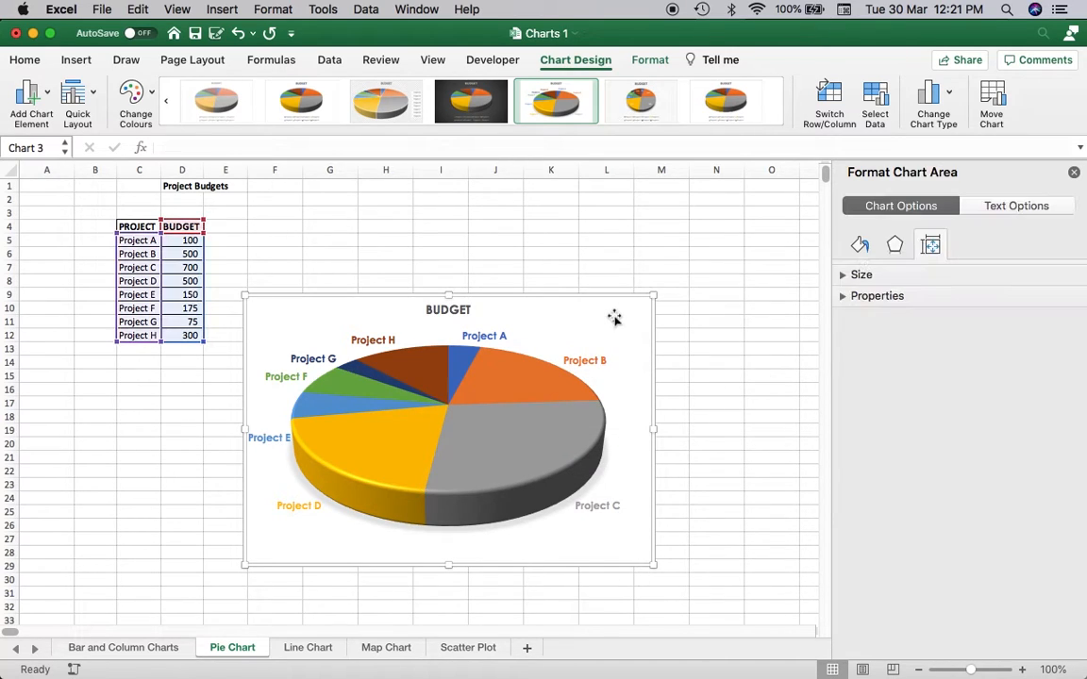
Step: Separate all slices of the pie chart by setting the series' pie explosion to 13%
left_click(513, 440)
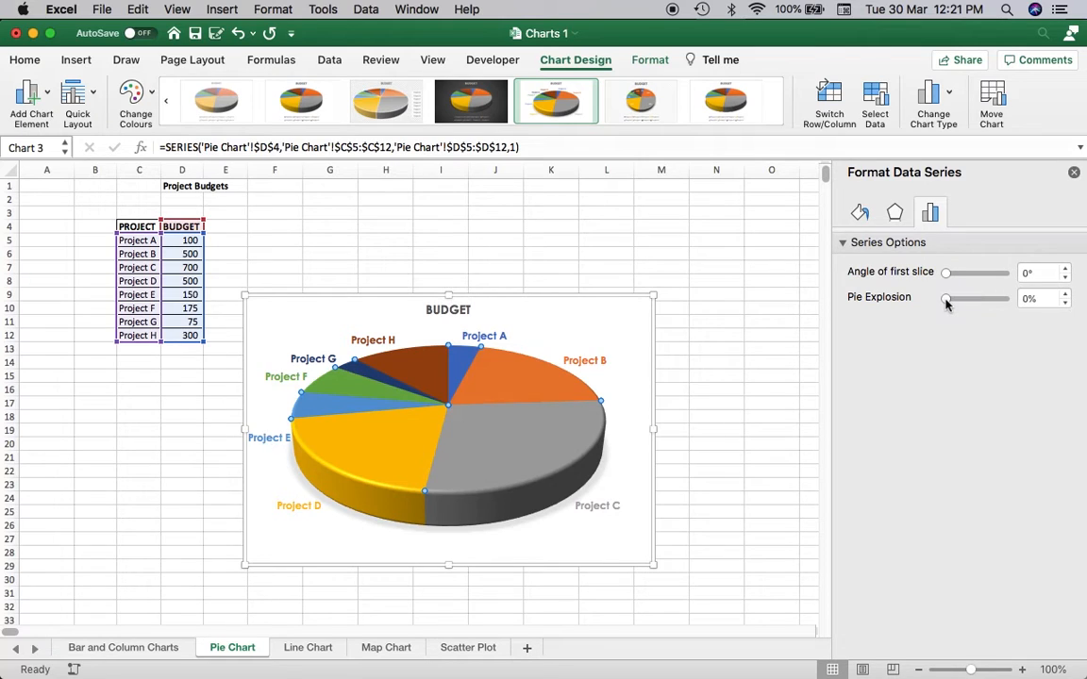
left_click(1064, 296)
left_click(1065, 295)
left_click(1066, 296)
left_click(1066, 295)
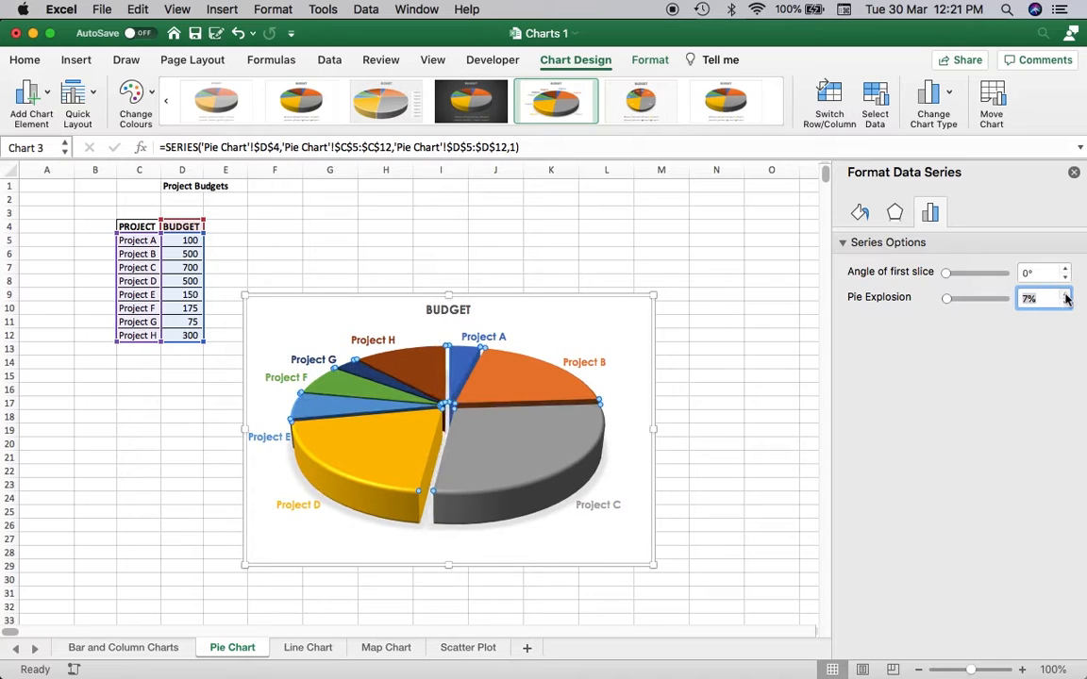
left_click(1066, 295)
left_click(1066, 295)
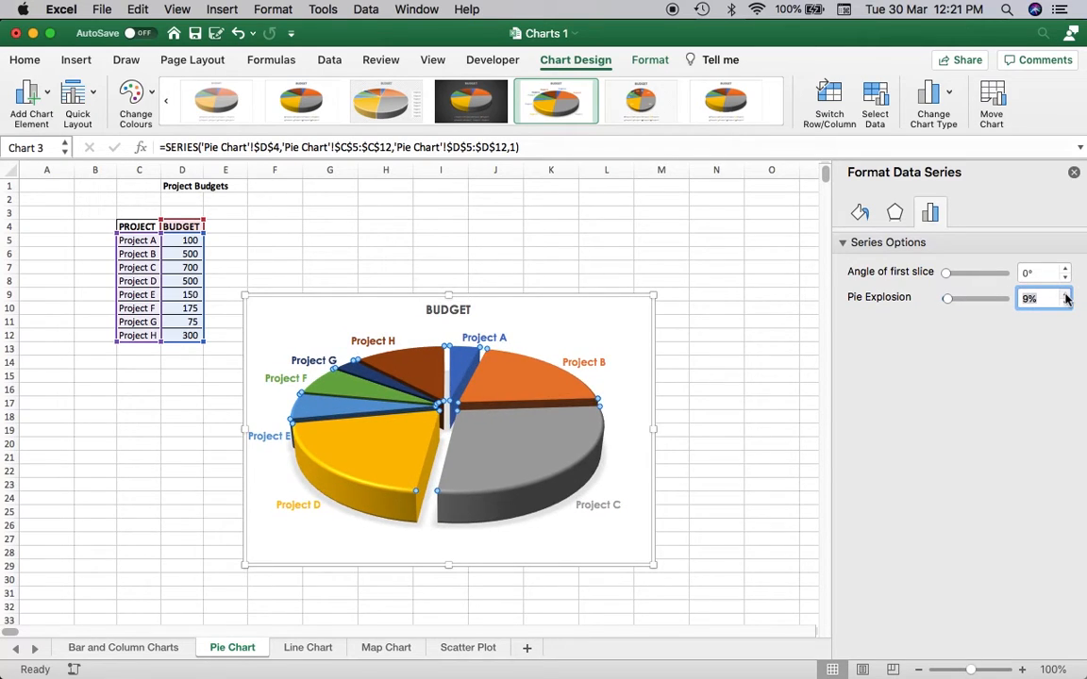
left_click(1066, 296)
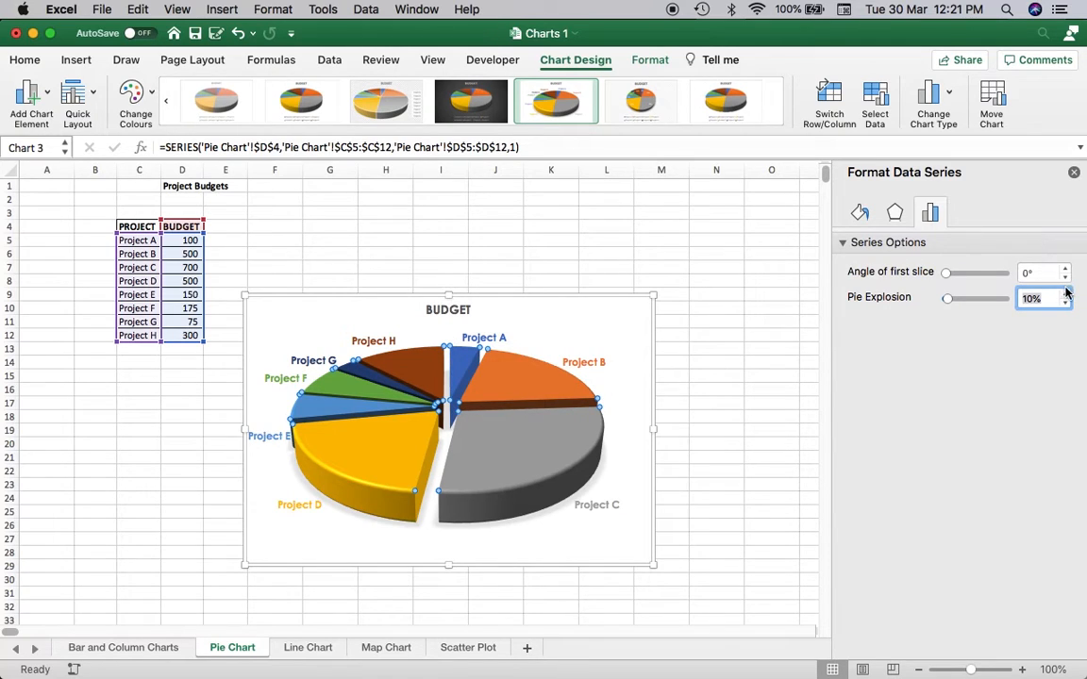
left_click(1066, 295)
left_click(1066, 295)
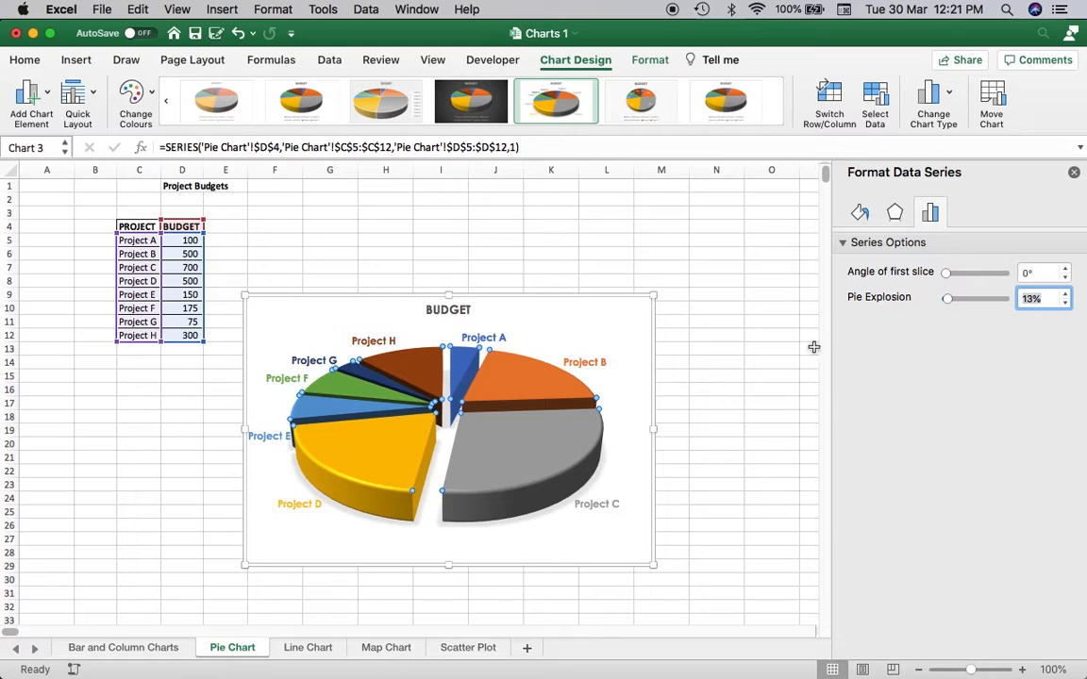
Step: Rotate the pie chart by setting the angle of its first slice to 40°
left_click(1064, 273)
left_click(1064, 272)
left_click(1064, 273)
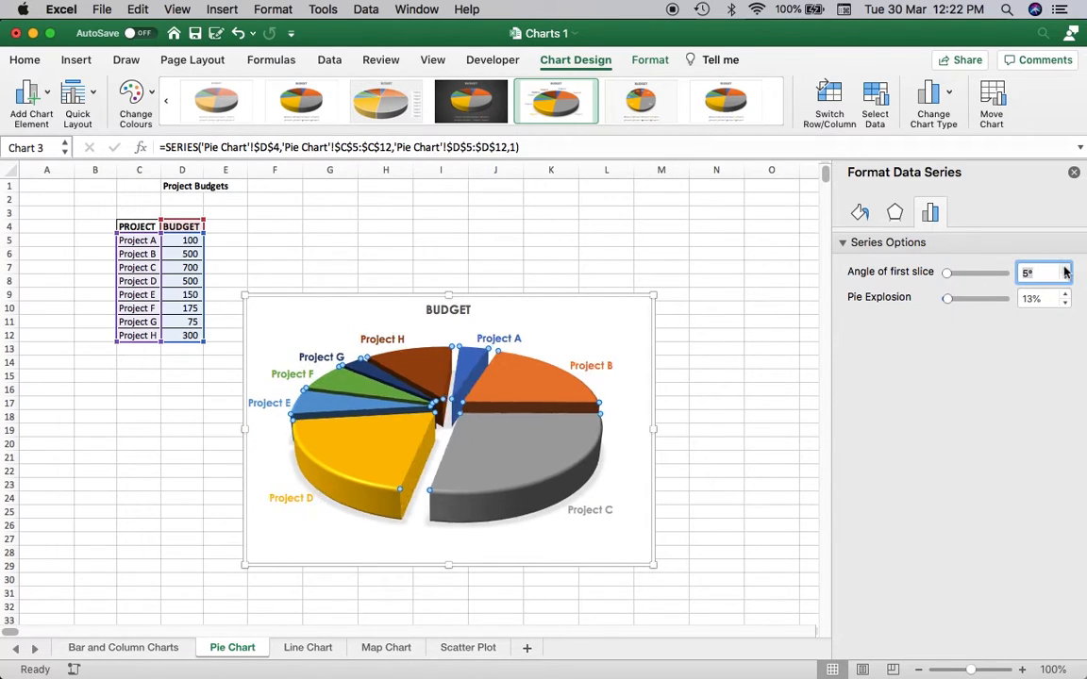
left_click(1065, 270)
left_click(1064, 269)
left_click(1064, 270)
left_click(1064, 269)
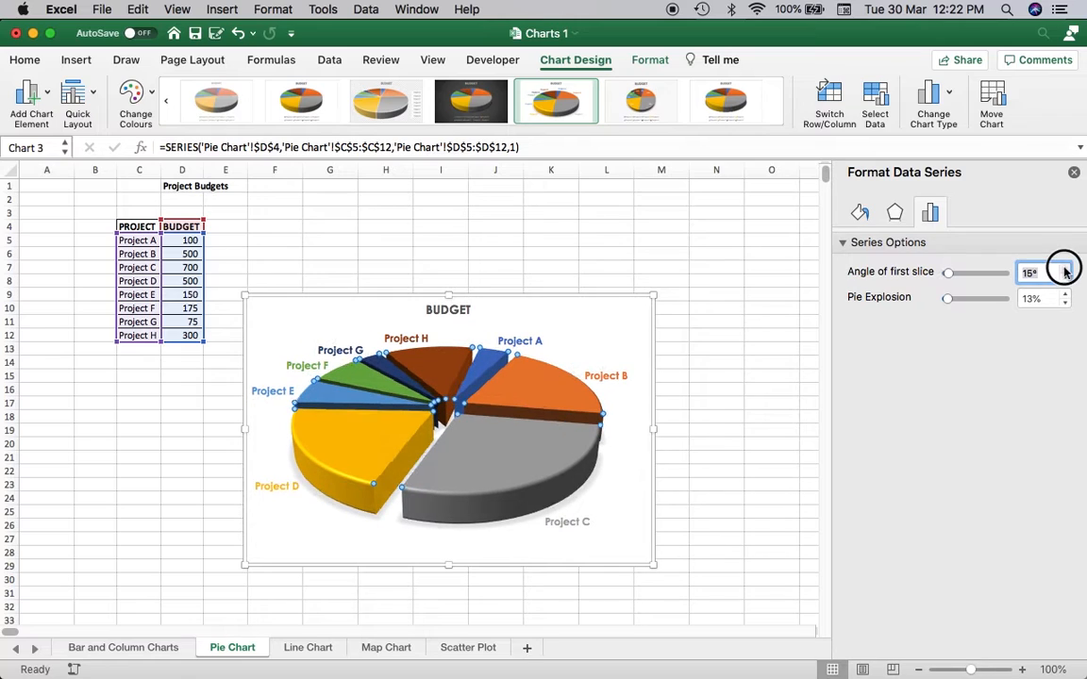
left_click(1064, 272)
left_click(1064, 272)
left_click(1064, 272)
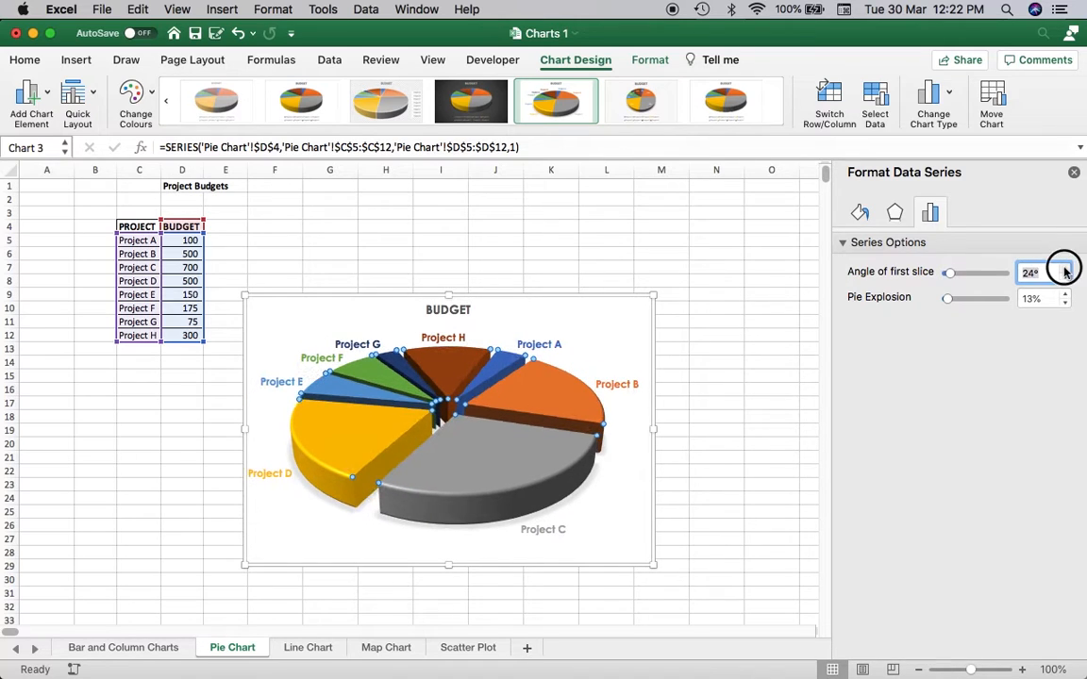
left_click(1064, 272)
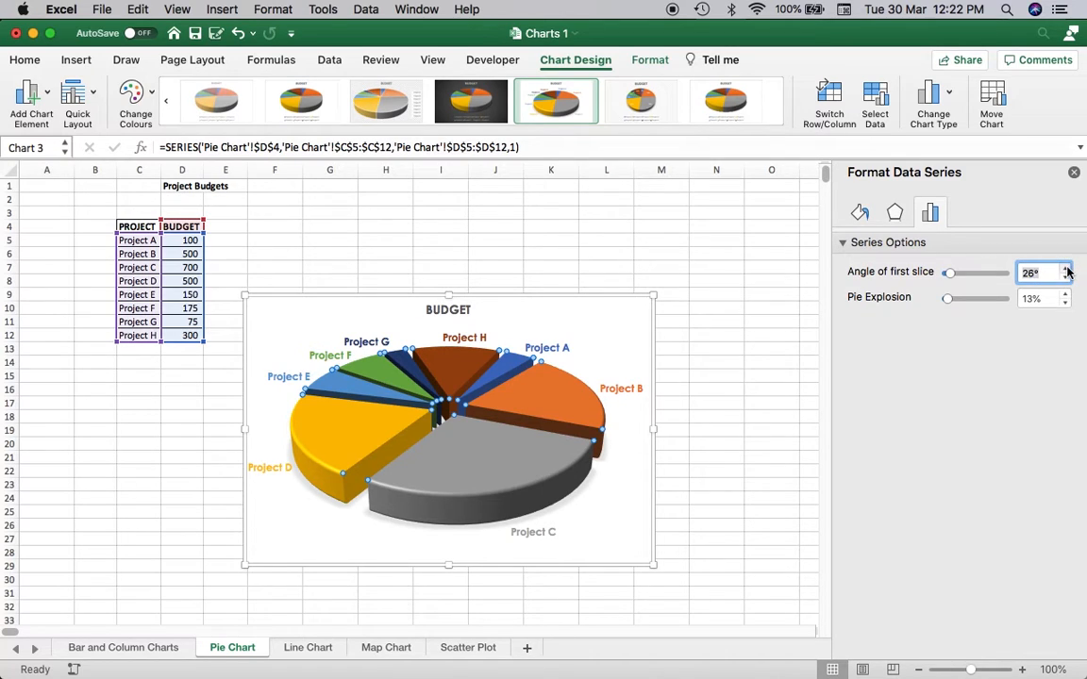
left_click(1067, 269)
left_click(1067, 269)
left_click(1067, 269)
left_click(1067, 269)
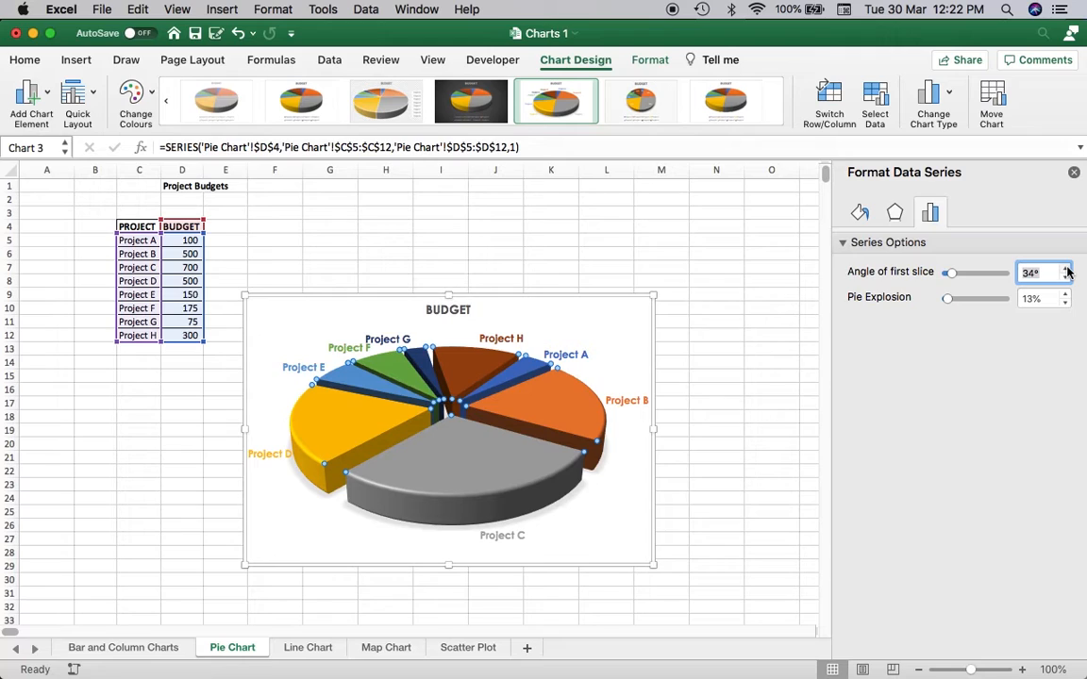
left_click(1067, 269)
left_click(1067, 269)
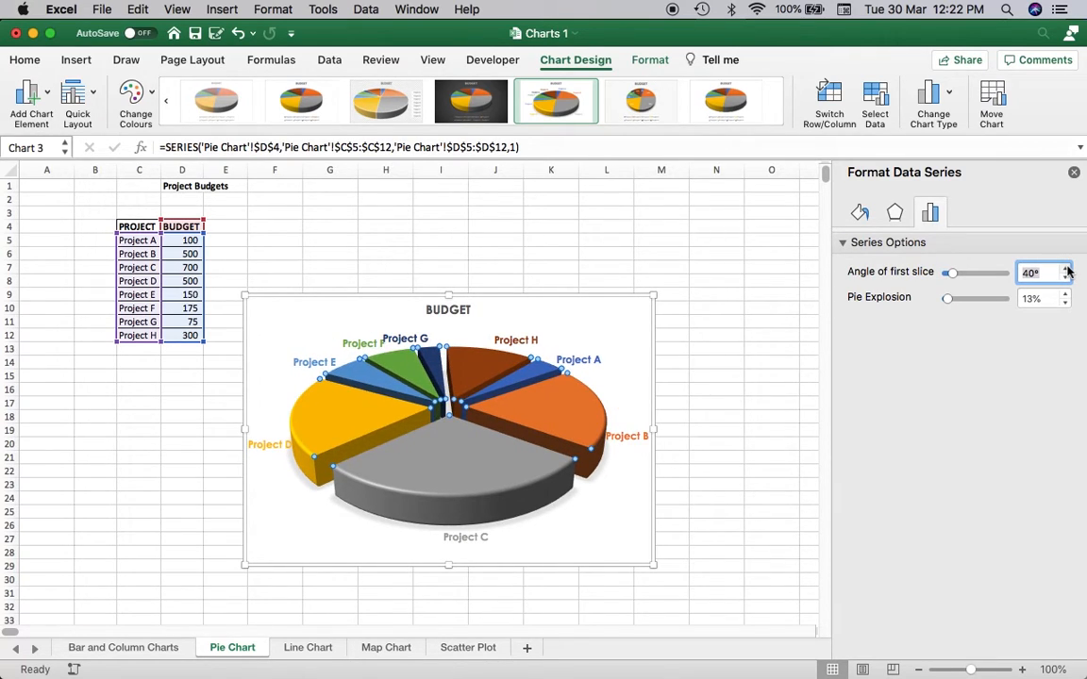
left_click(597, 332)
left_click(332, 366)
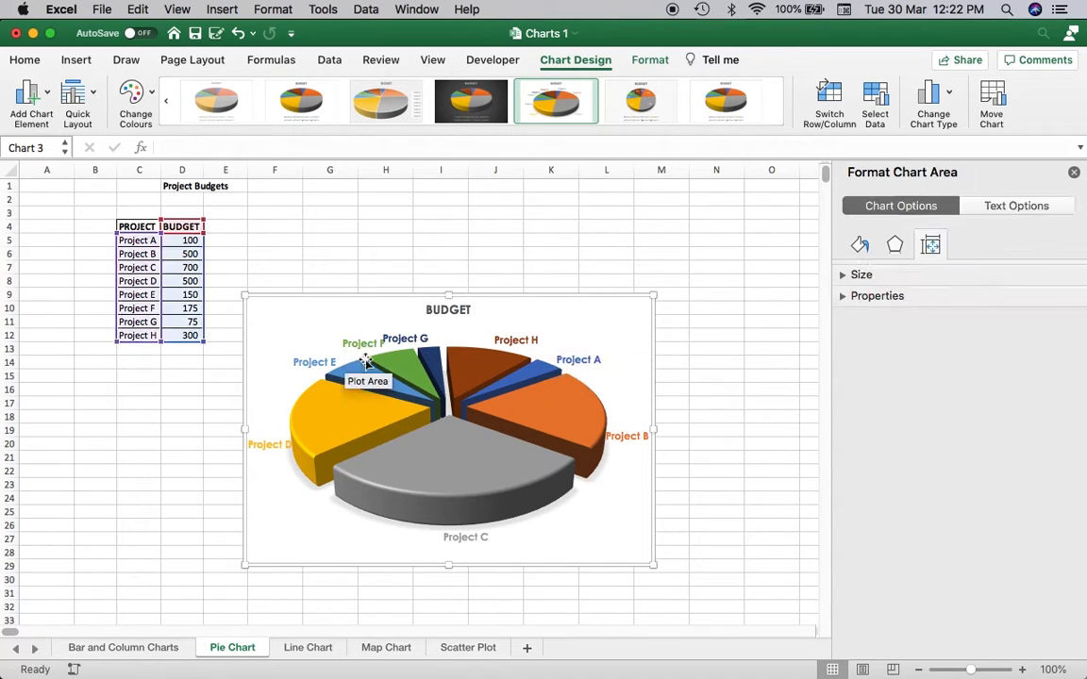
Step: Add the percentage next to the category name in all data labels of the pie chart
left_click(630, 436)
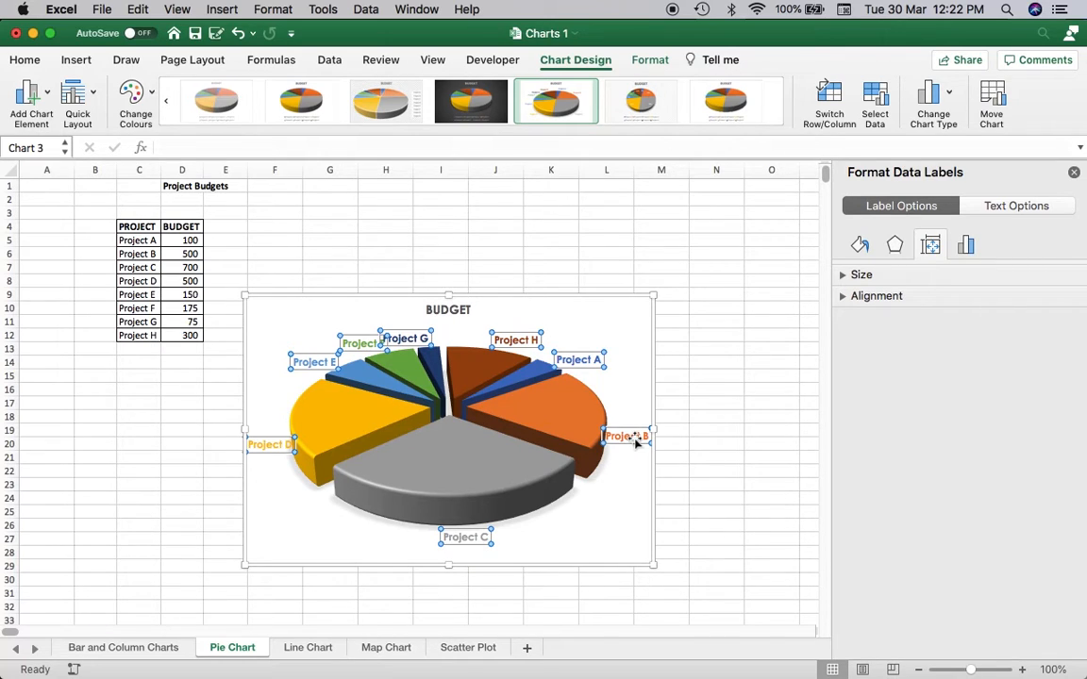
left_click(966, 248)
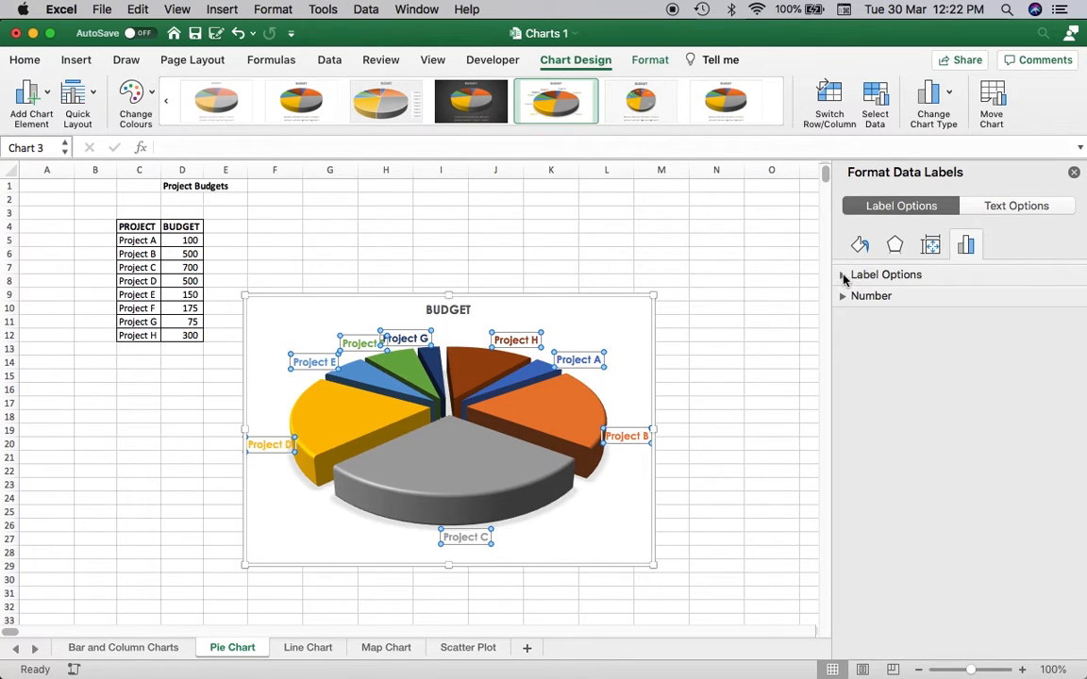
left_click(843, 275)
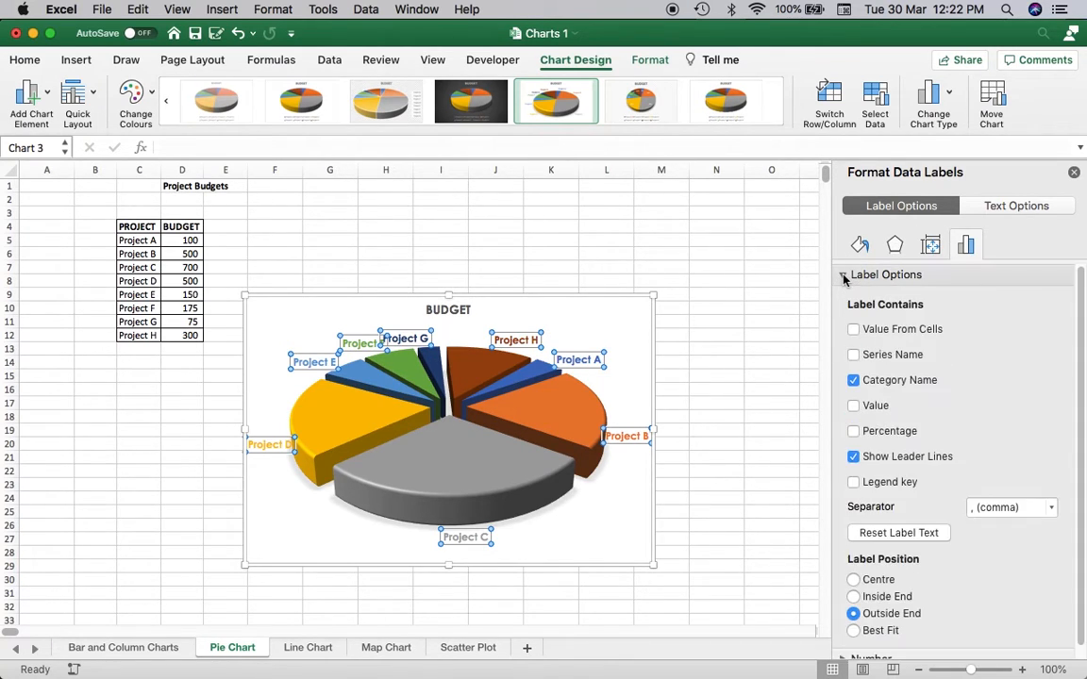
left_click(854, 432)
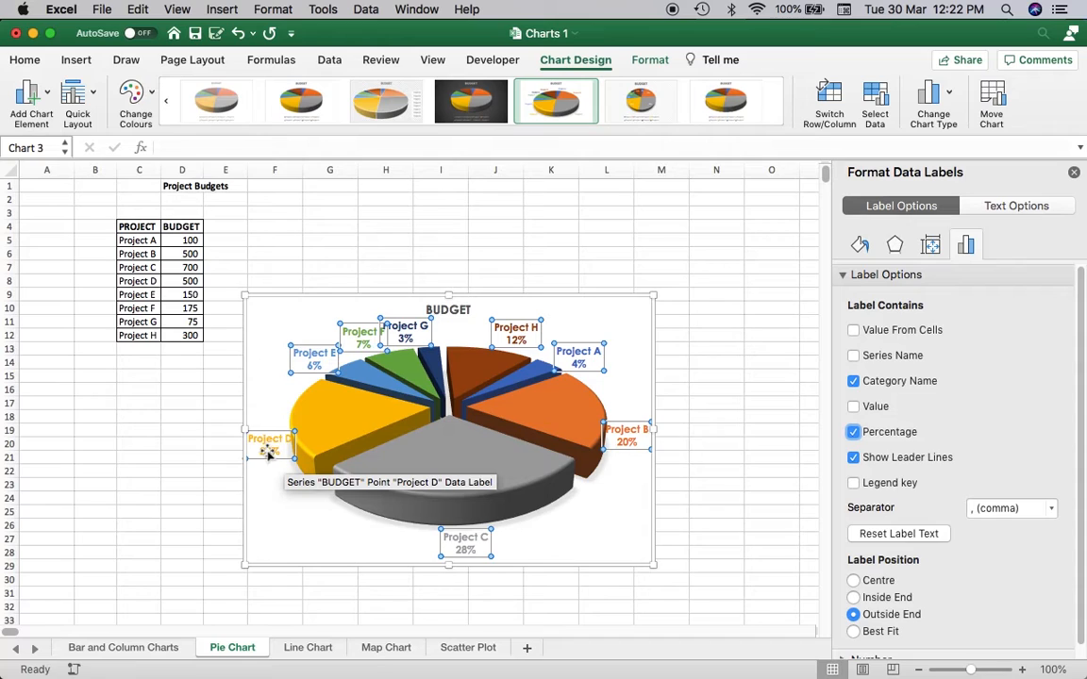
Step: Replace the percentages in the pie chart's data labels with the budget values, keeping the category names
left_click(853, 406)
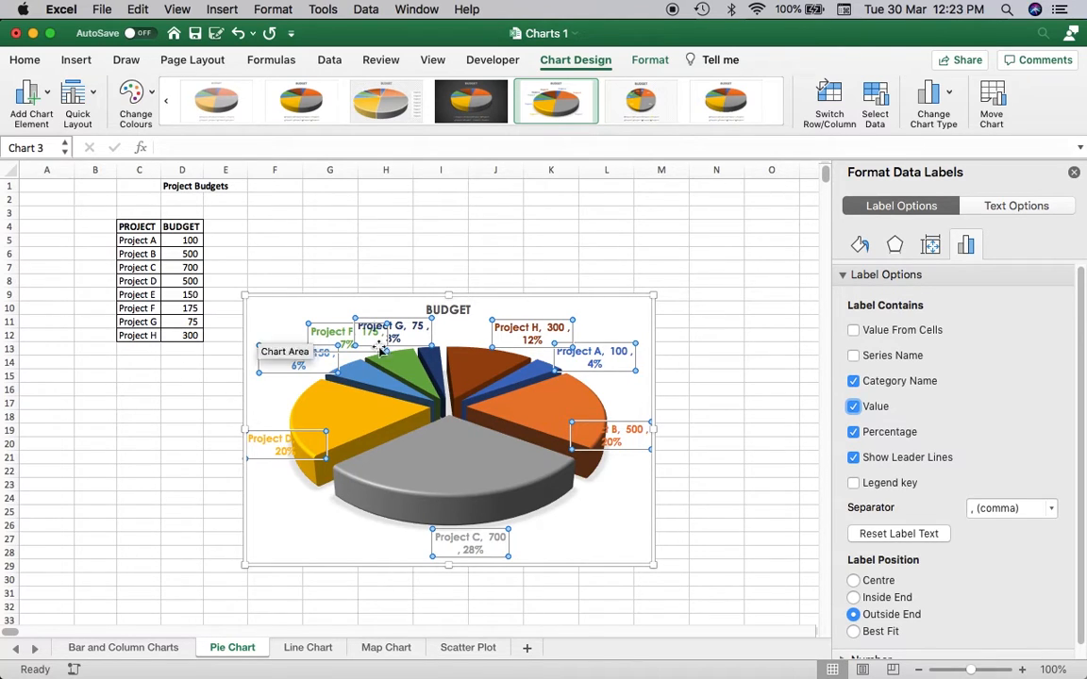
left_click(854, 407)
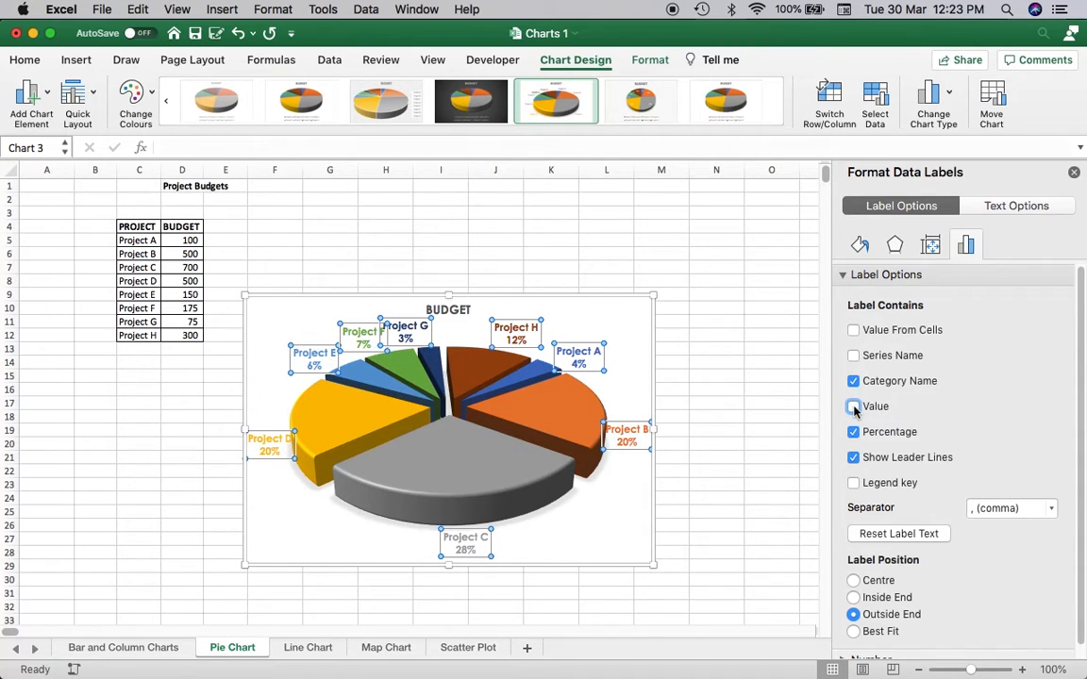
left_click(854, 432)
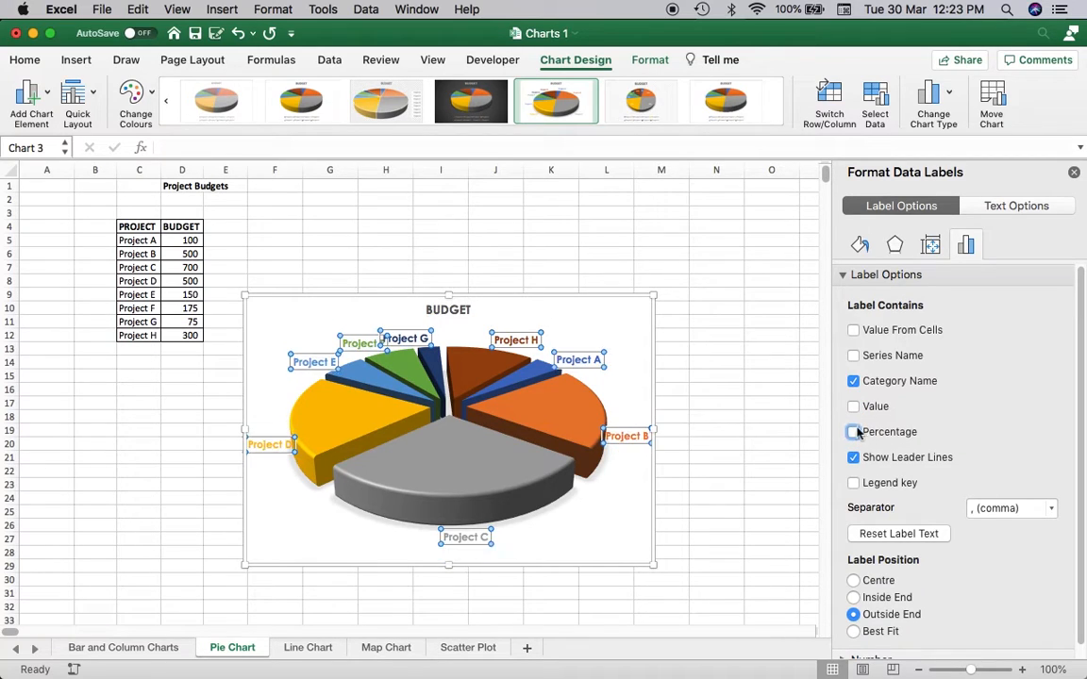
left_click(853, 407)
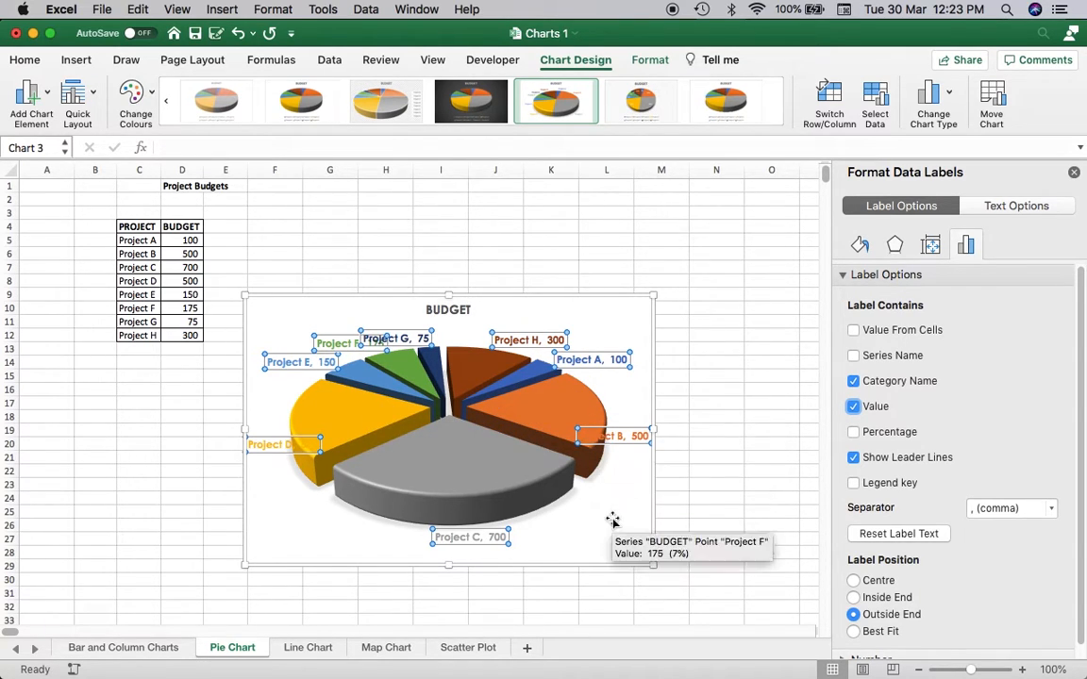
Step: Move the Project B label below its slice and the Project G label up beside the chart title, clear of the neighbouring labels
left_click(619, 444)
left_click(623, 437)
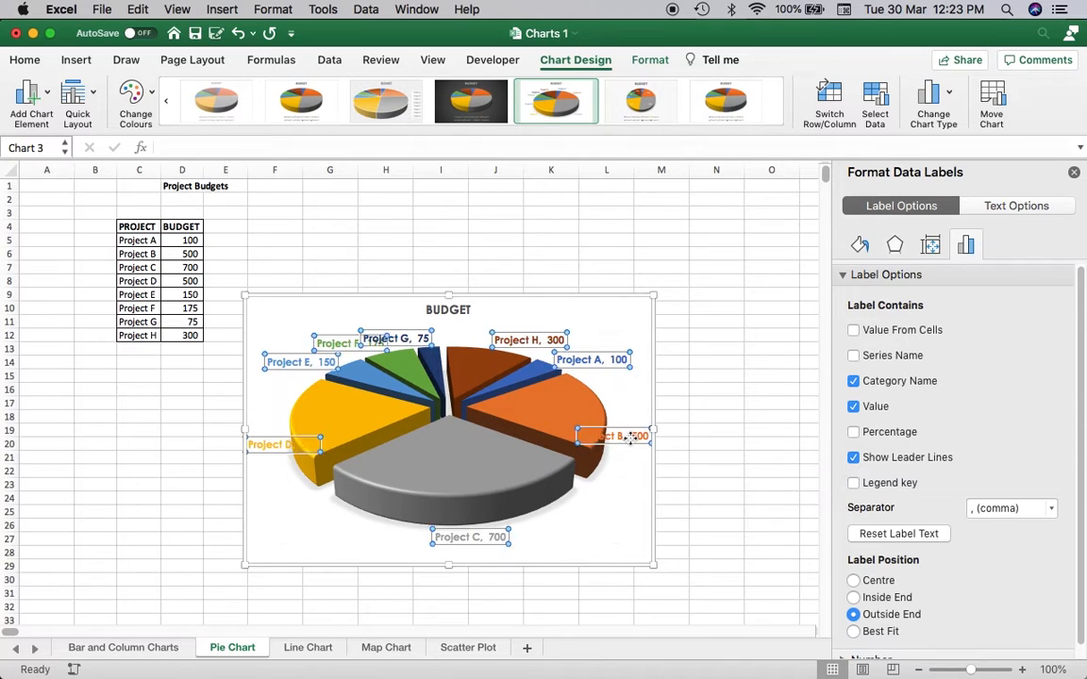
left_click_drag(618, 444, 630, 502)
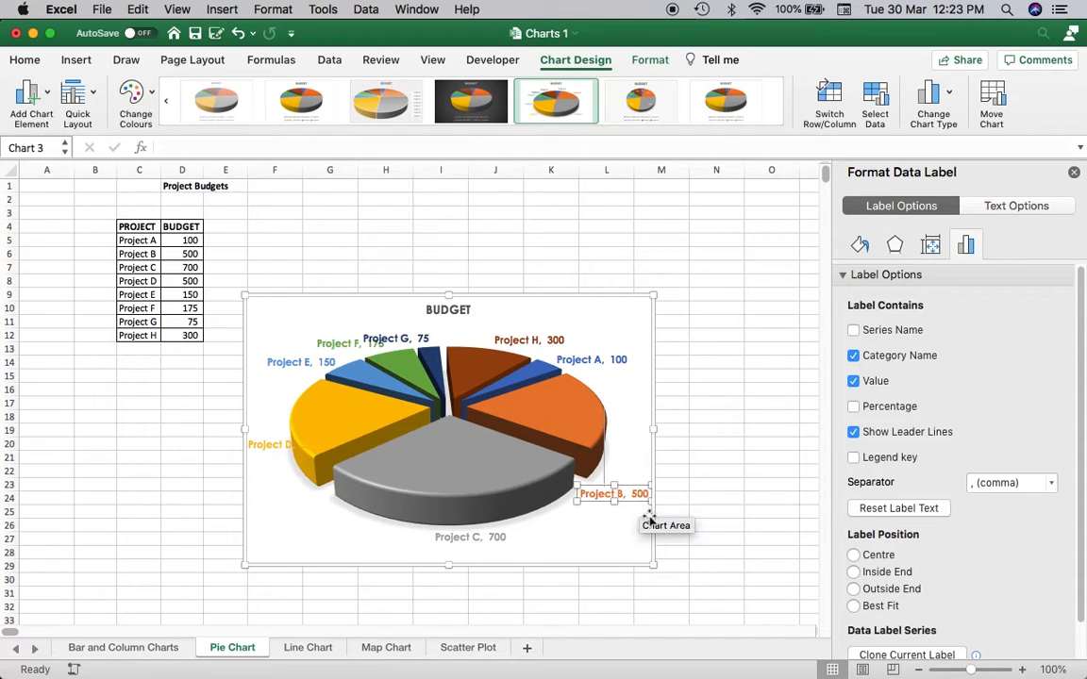
left_click(388, 339)
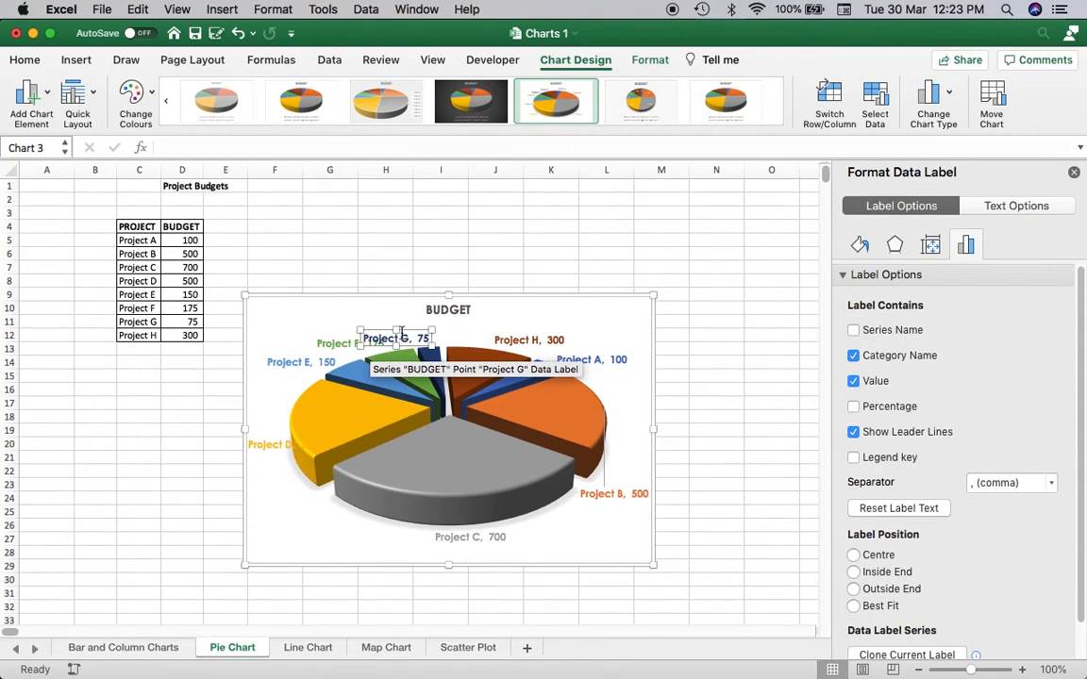
left_click_drag(396, 338, 397, 310)
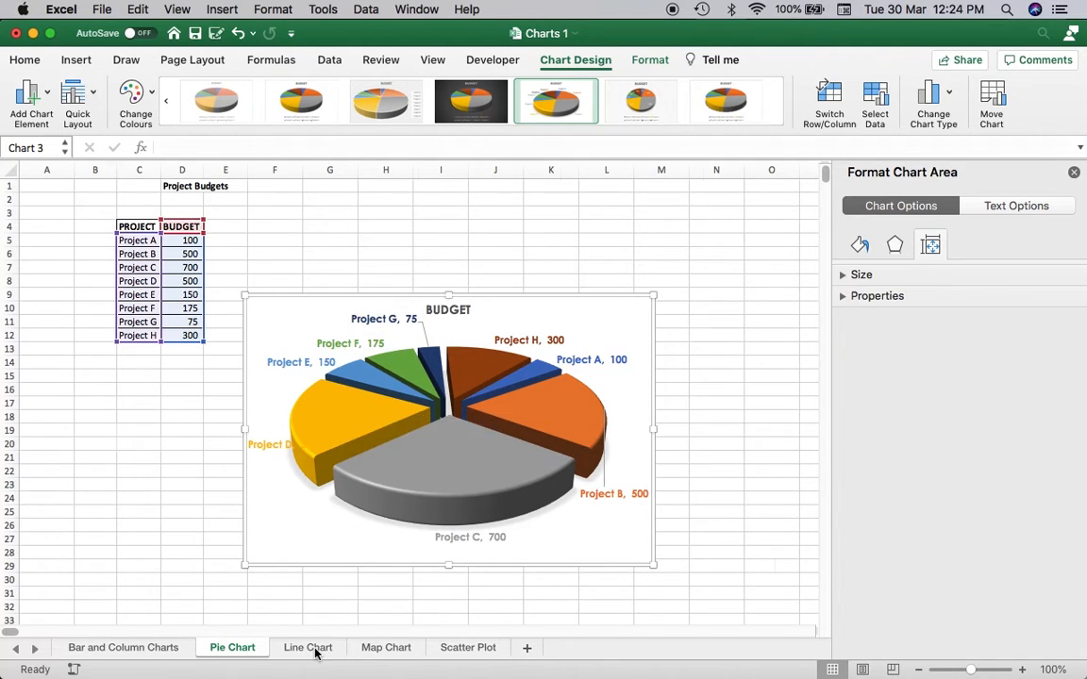
Step: Insert a basic 2-D line chart from the Monthly Revenue table B3:N4 on the Line Chart sheet
left_click(309, 648)
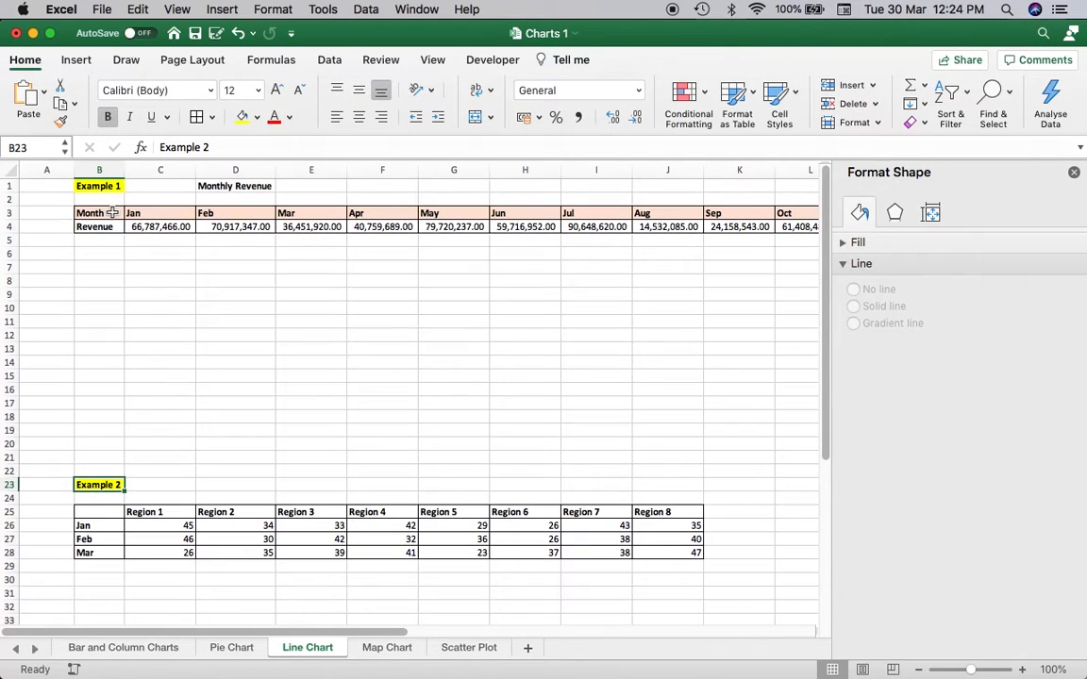
left_click(112, 213)
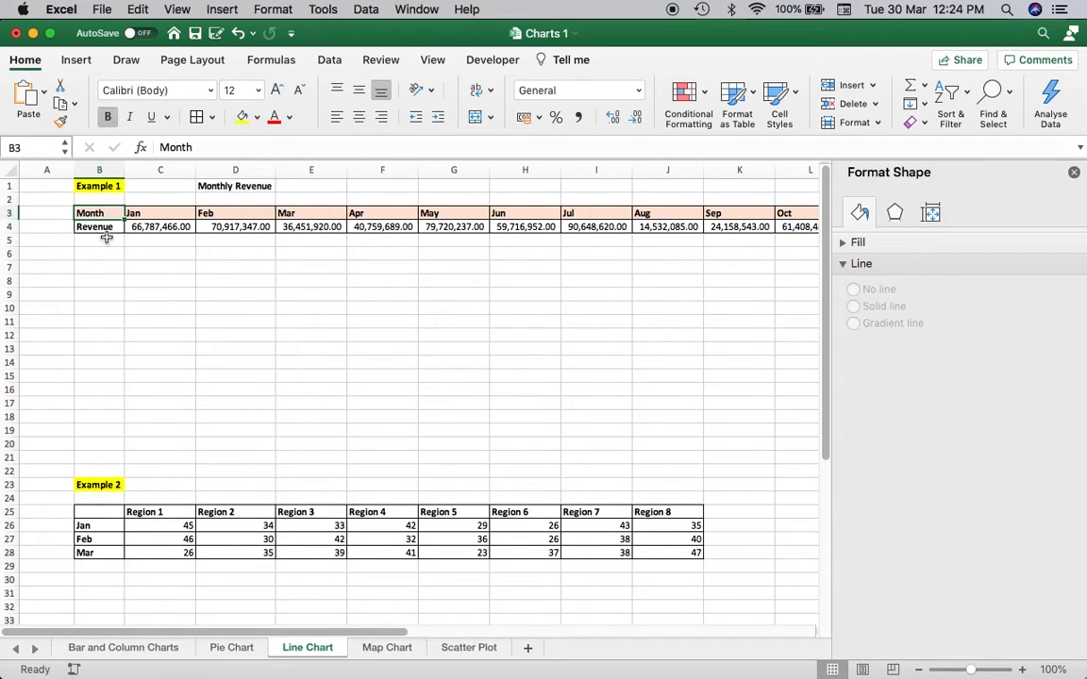
left_click(106, 227)
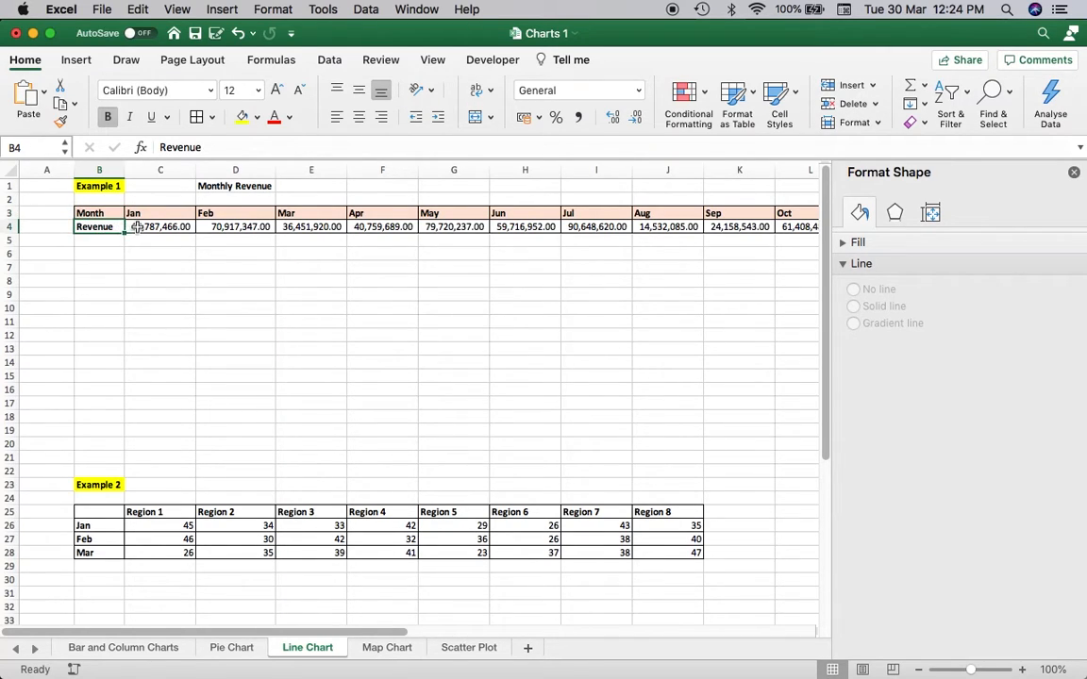
left_click(137, 227)
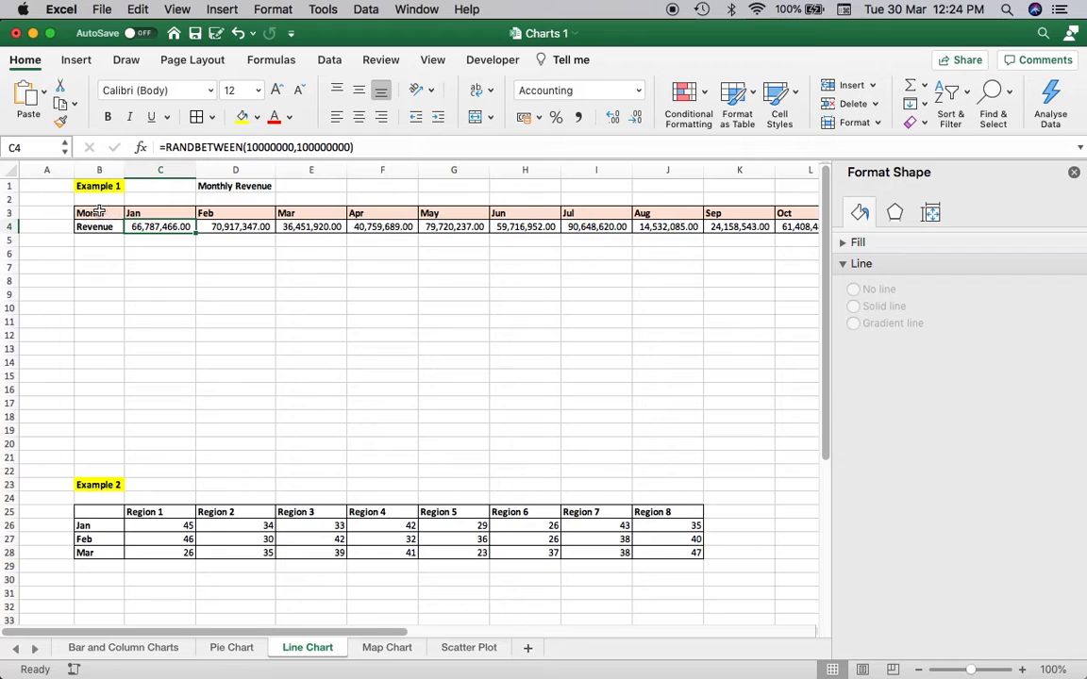
left_click_drag(97, 211, 707, 236)
scroll(500, 339, "left", 3)
scroll(500, 340, "up", 1)
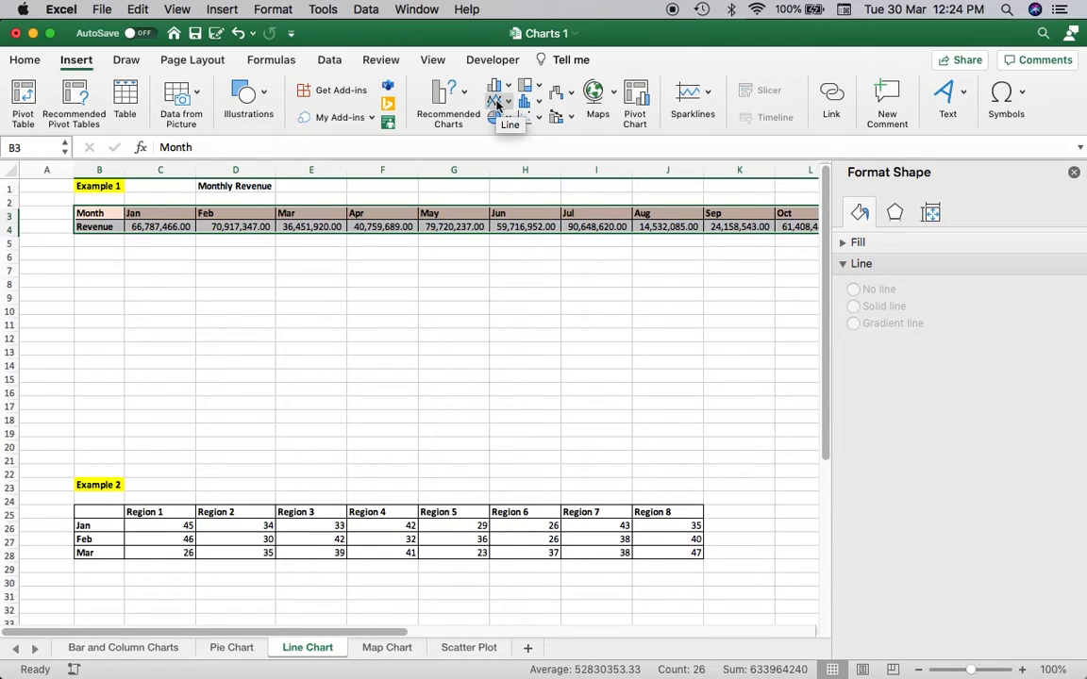
left_click(508, 102)
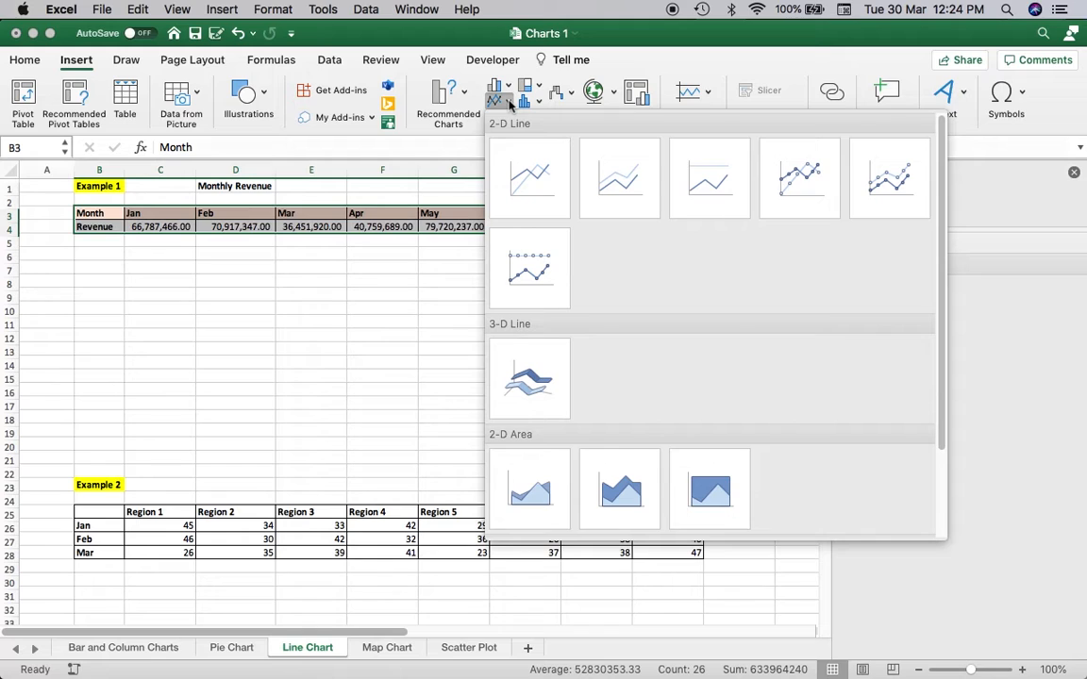
left_click(531, 192)
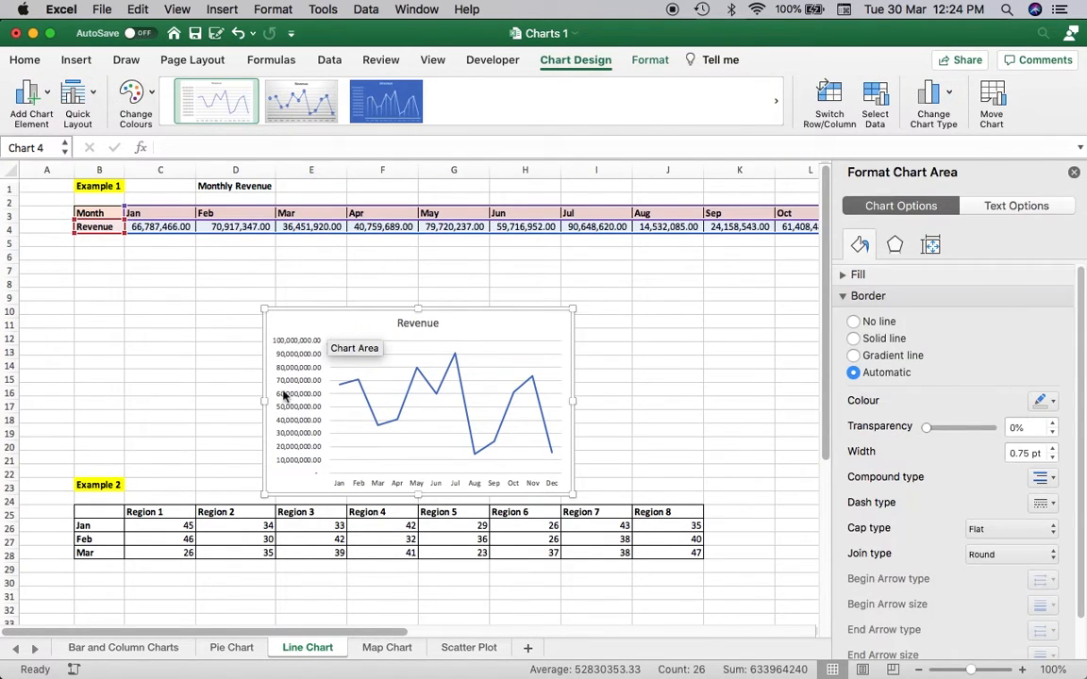
Step: Resize the Revenue chart to about 9.3" wide and 2.9" high, fitting it between the Example 1 and Example 2 tables
left_click_drag(264, 401, 102, 364)
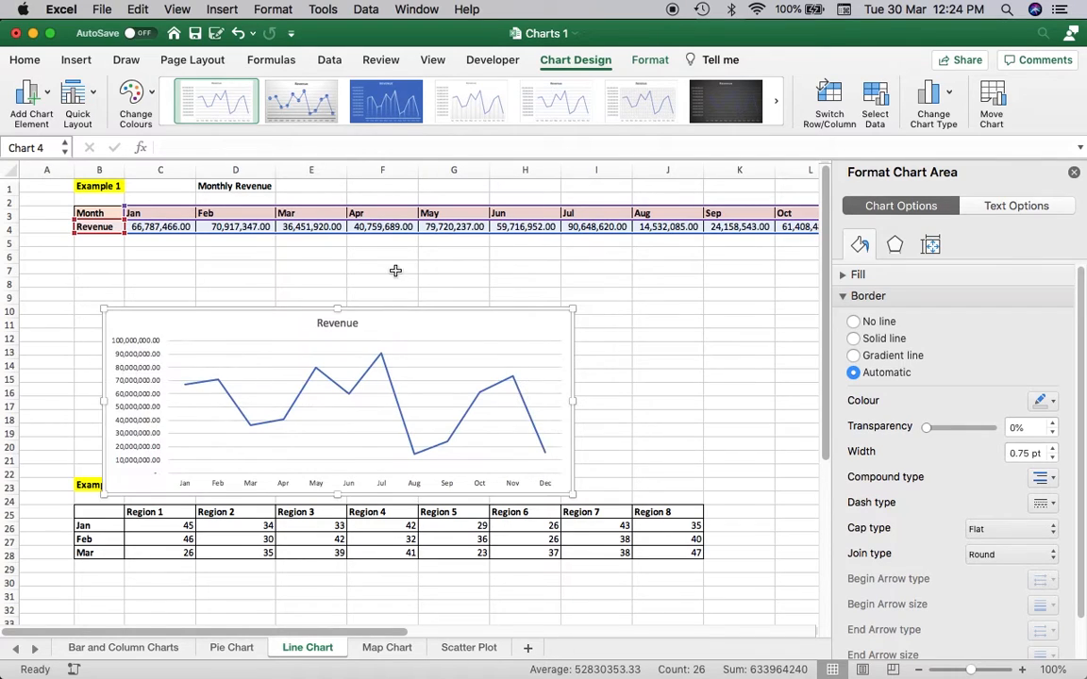
left_click_drag(338, 309, 341, 262)
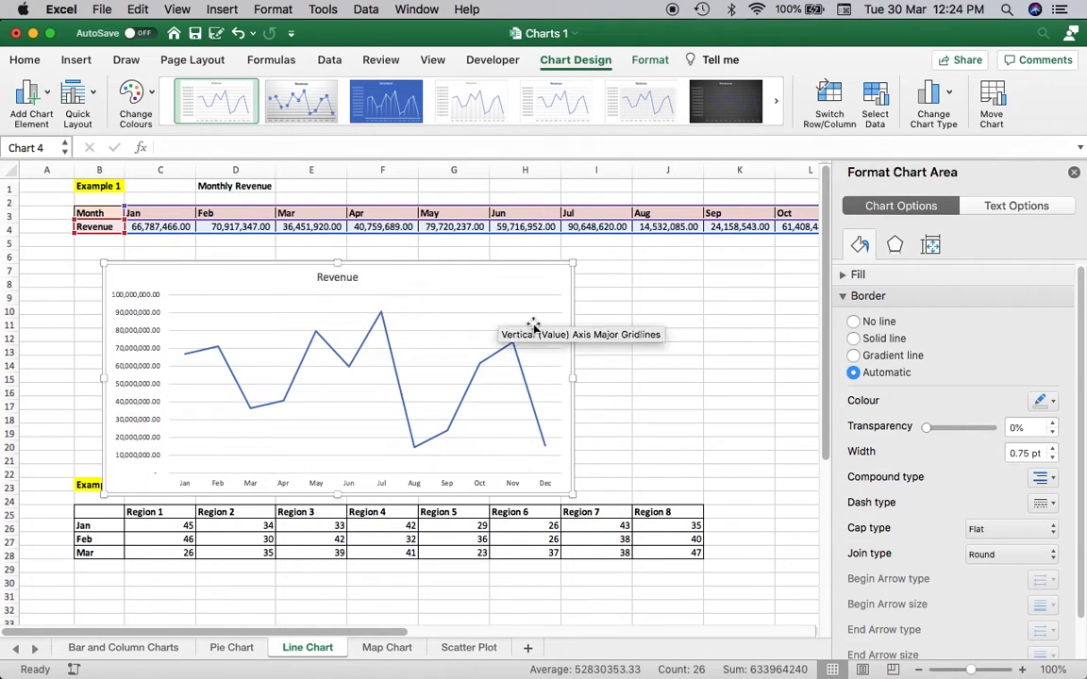
left_click_drag(573, 378, 675, 348)
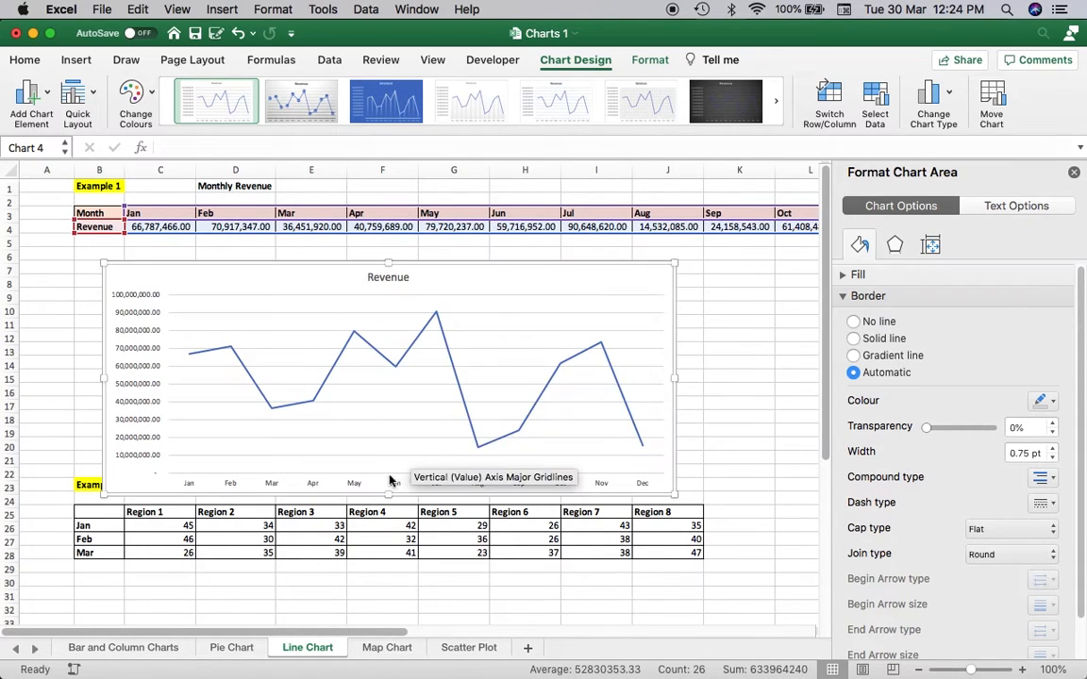
left_click_drag(388, 493, 386, 443)
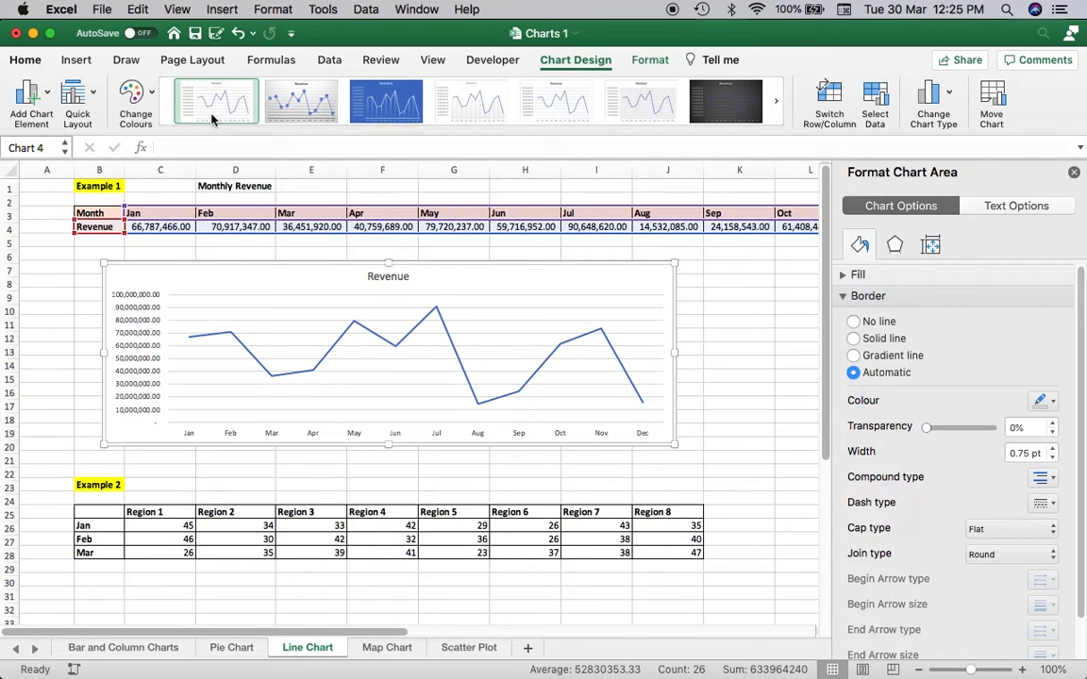
Step: Format all text in the Revenue chart as 12 pt Century Gothic Bold Italic in dark blue
left_click(24, 60)
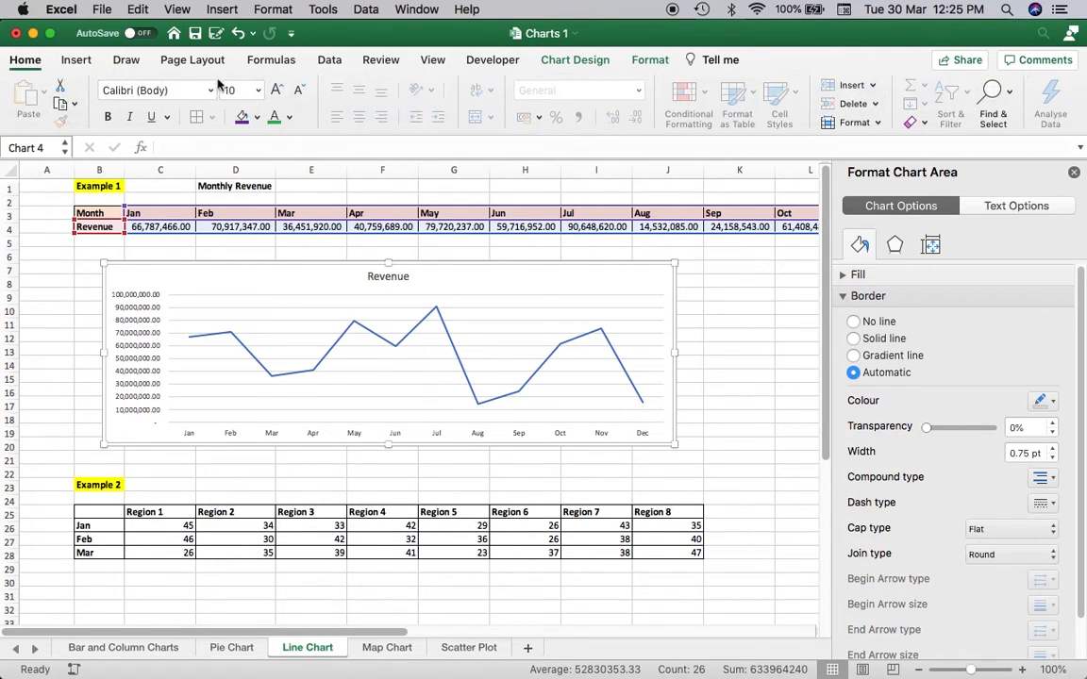
left_click(258, 90)
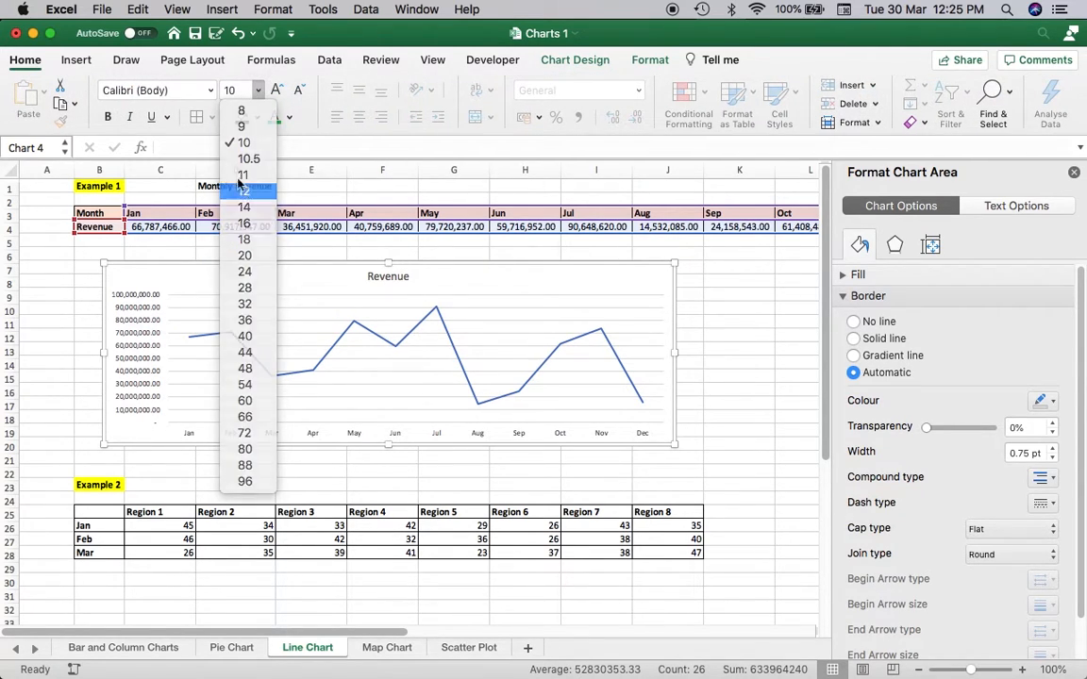
left_click(244, 190)
left_click(211, 89)
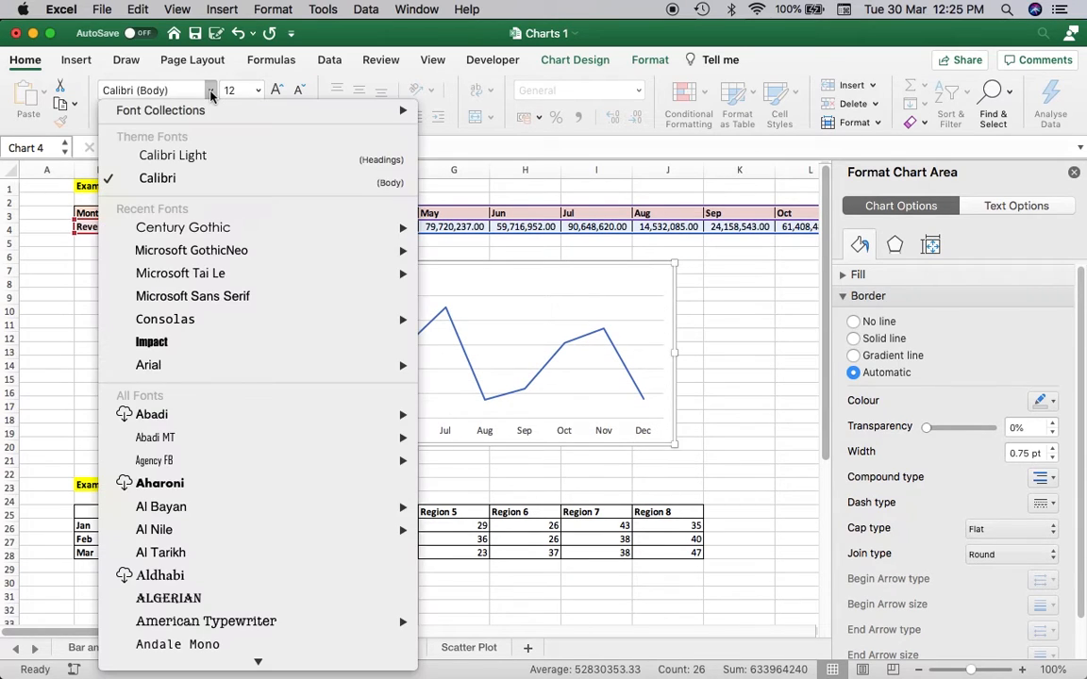
mouse_move(248, 226)
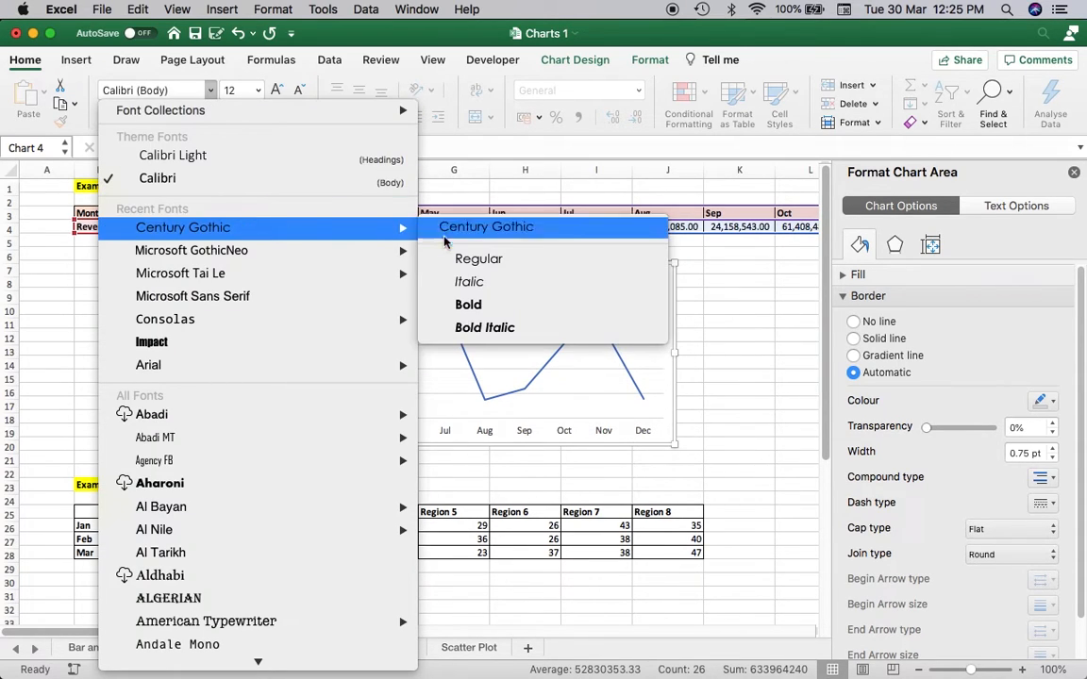
left_click(483, 323)
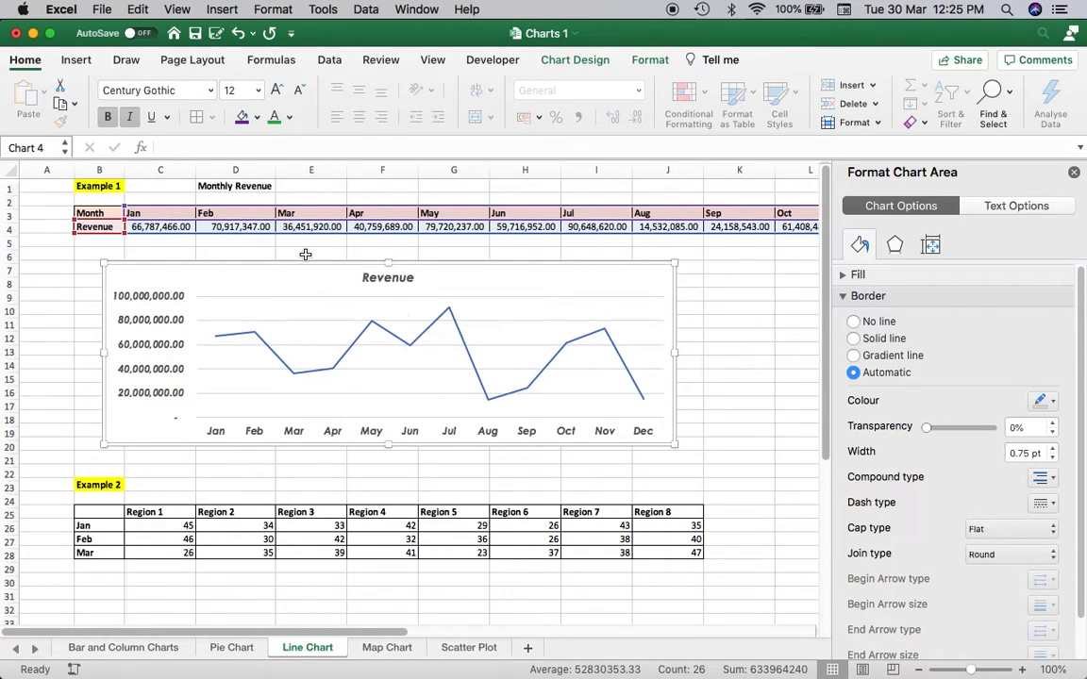
left_click(290, 117)
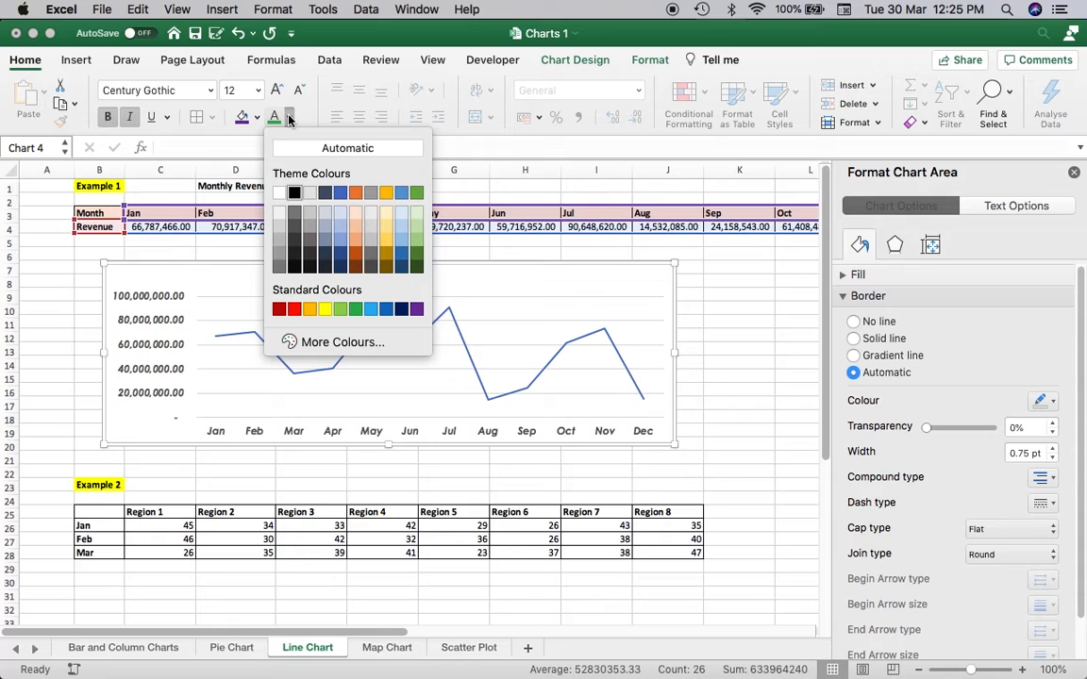
left_click(401, 309)
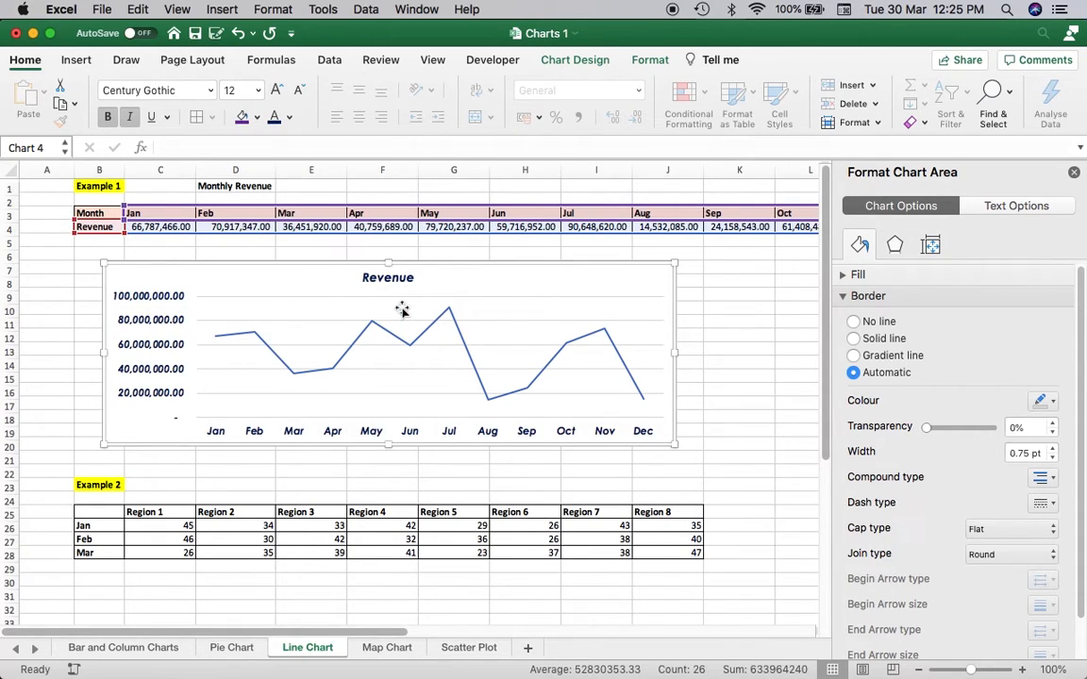
Step: Set the fill and outline of the Revenue series to standard green
left_click(441, 319)
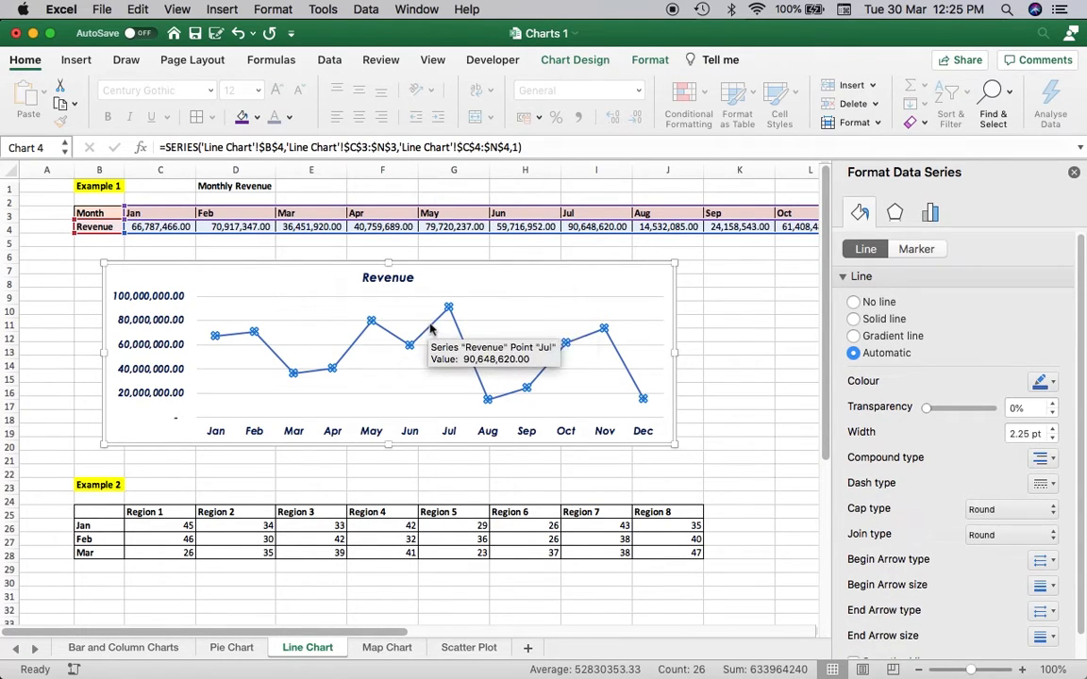
left_click(651, 61)
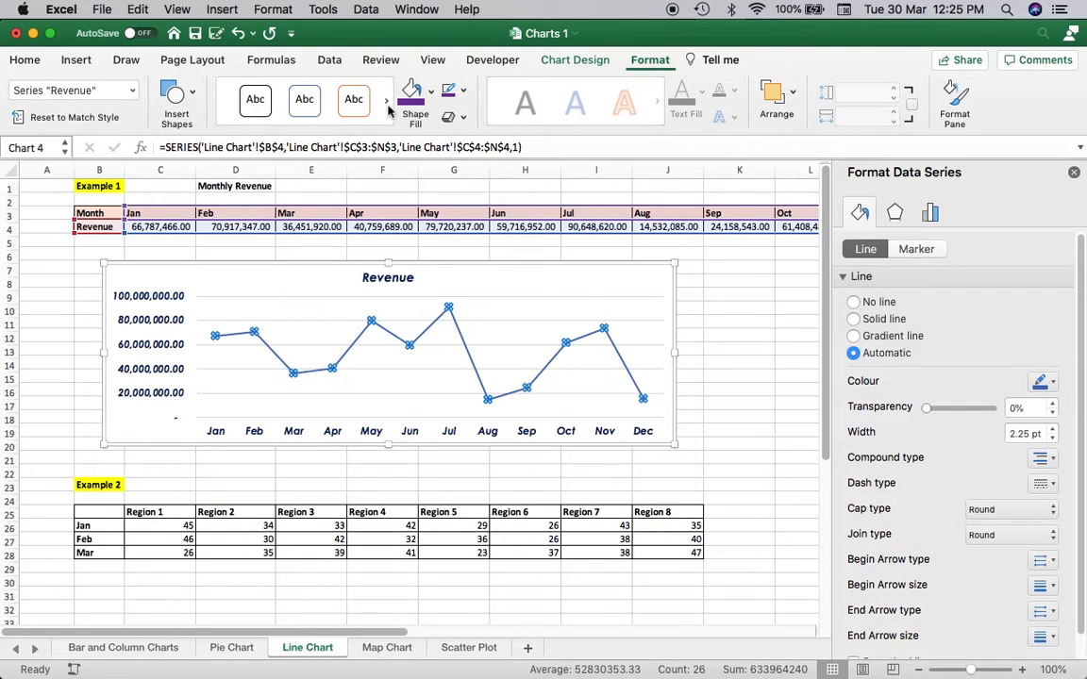
left_click(430, 91)
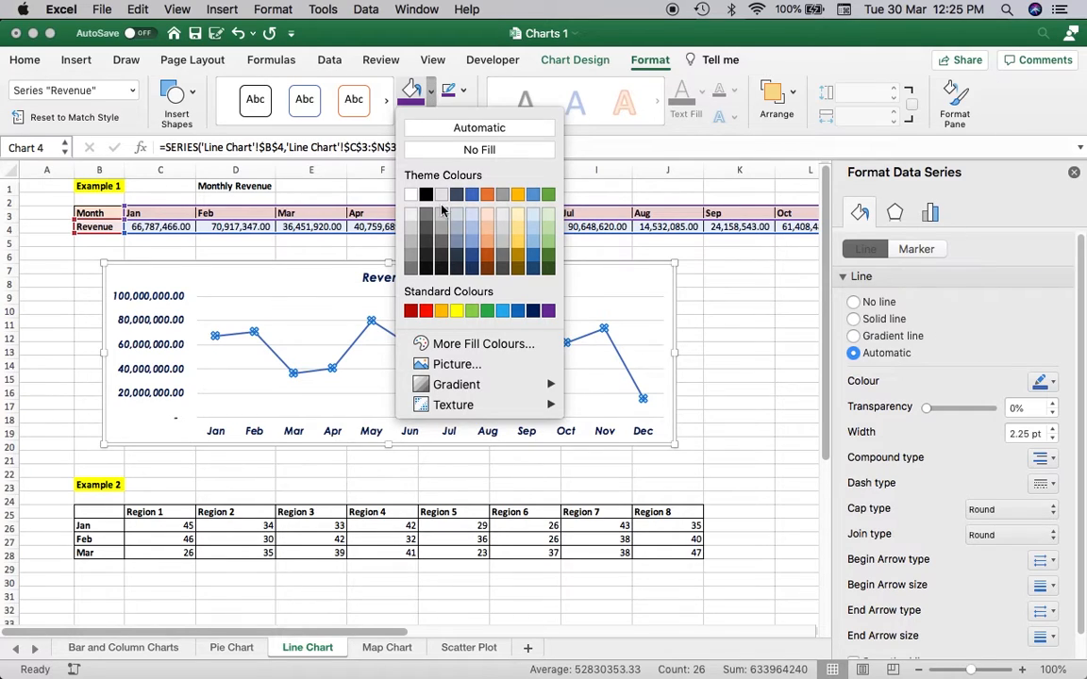
left_click(488, 313)
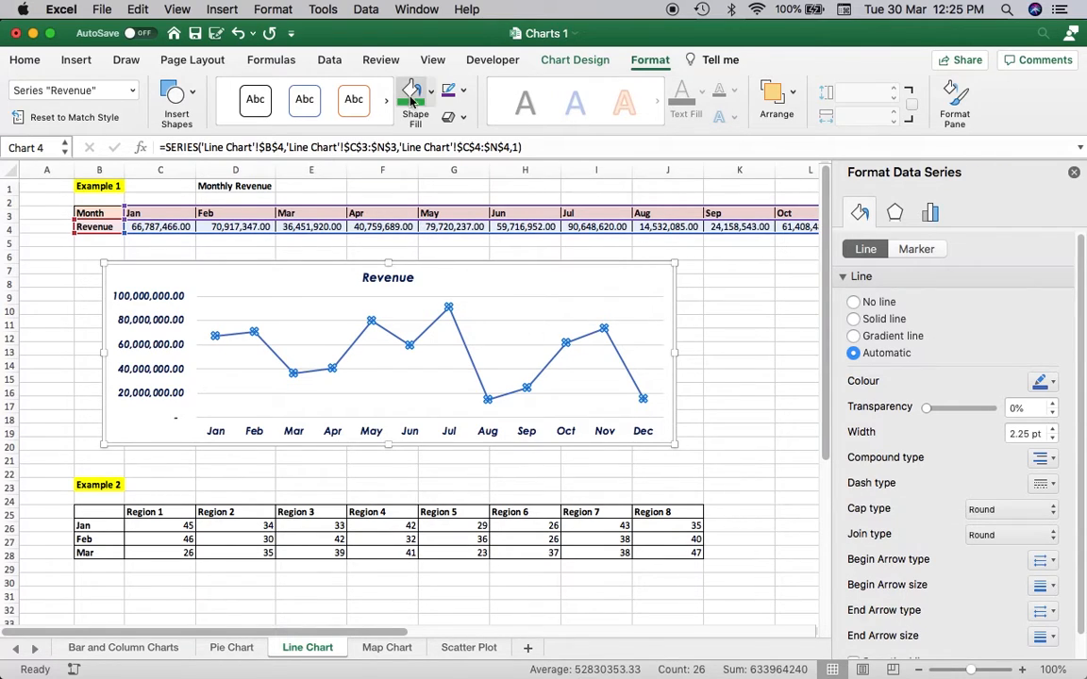
left_click(461, 92)
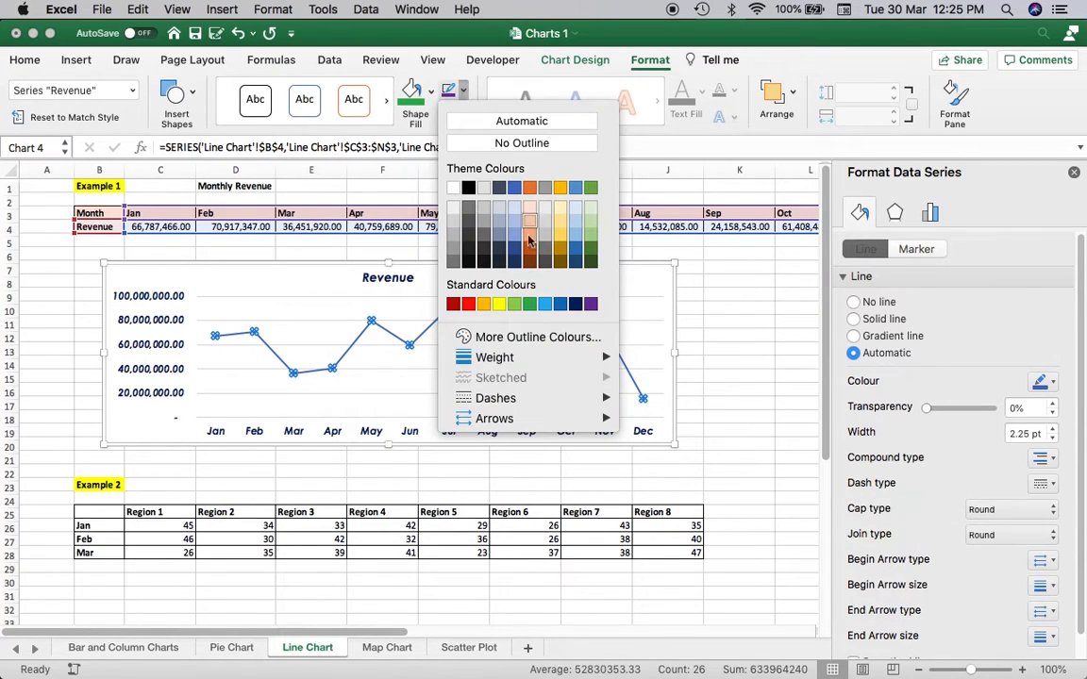
left_click(531, 303)
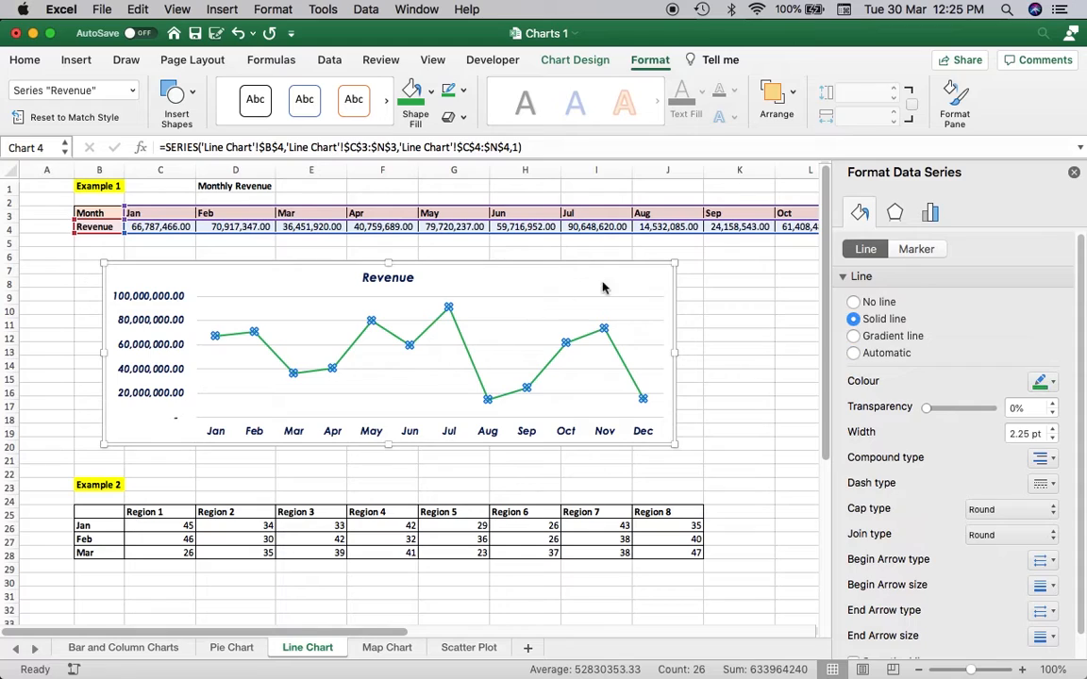
left_click(653, 285)
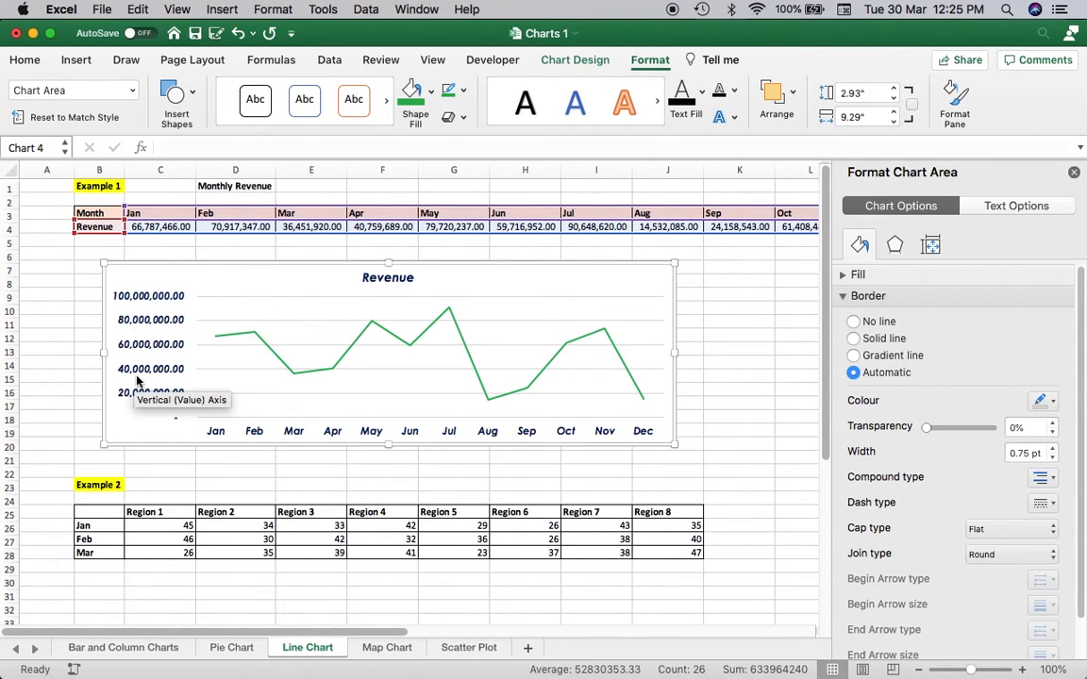
Step: Apply the custom number format code 0.0,,"M" to the Revenue chart's vertical axis to show values in millions
left_click(157, 326)
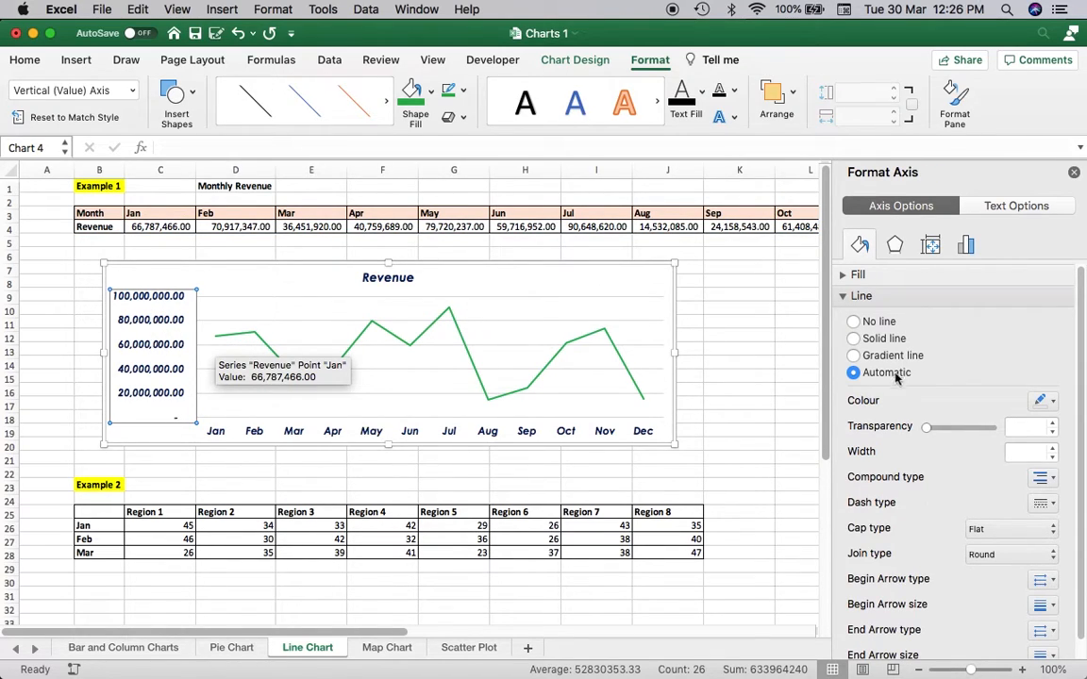
left_click(966, 245)
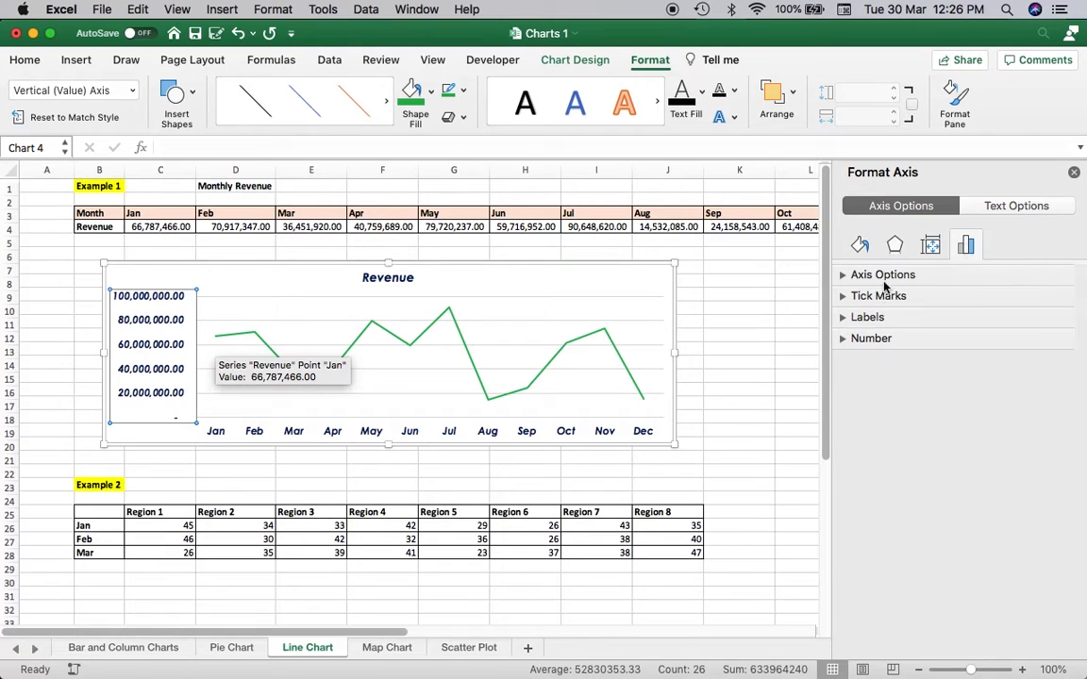
left_click(843, 339)
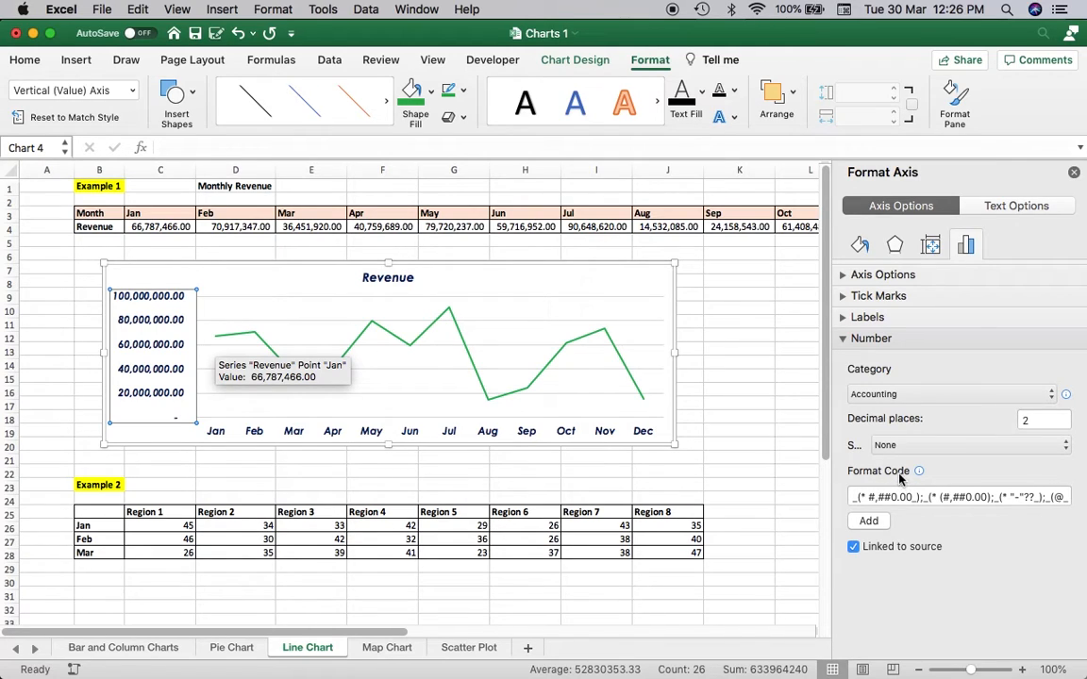
left_click(932, 496)
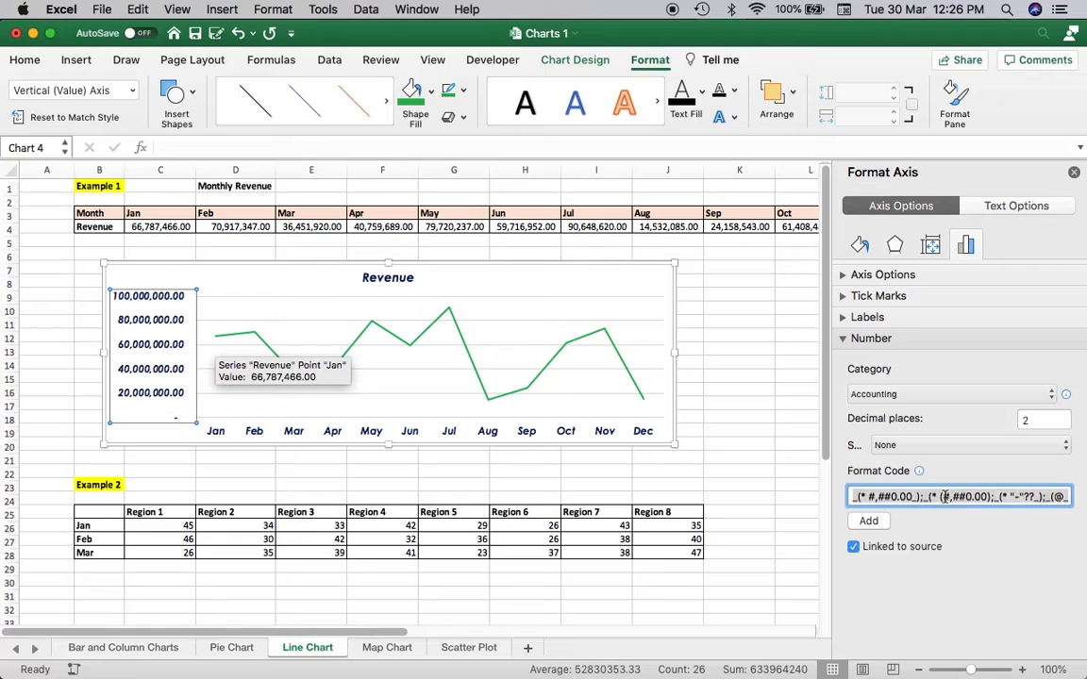
key("super+a")
key("BackSpace")
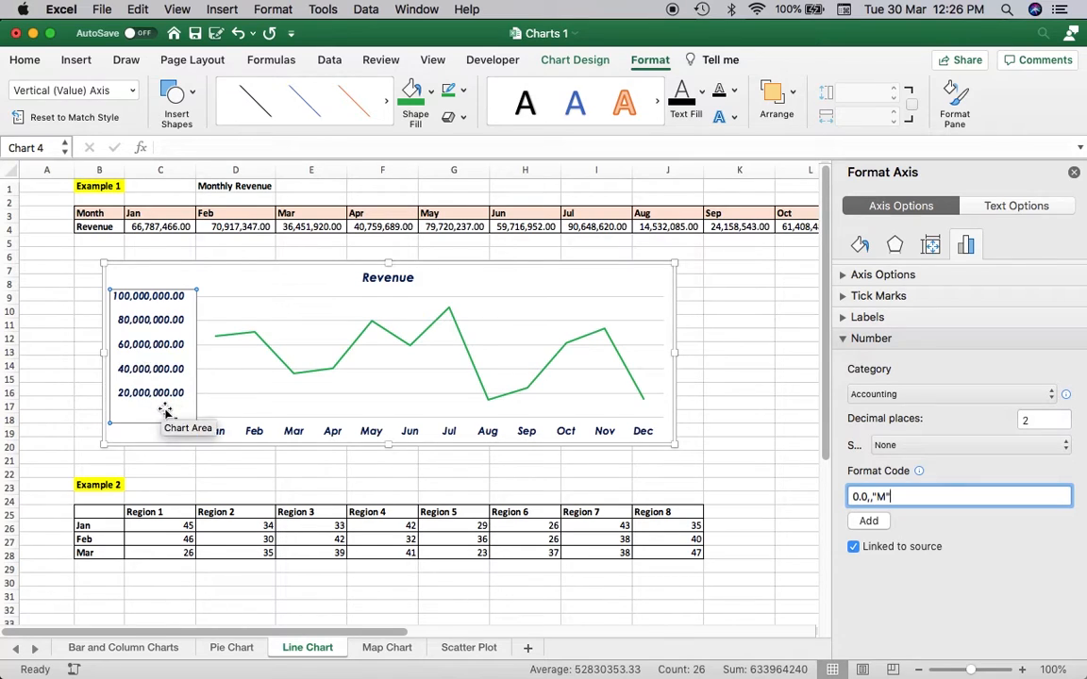
left_click(869, 522)
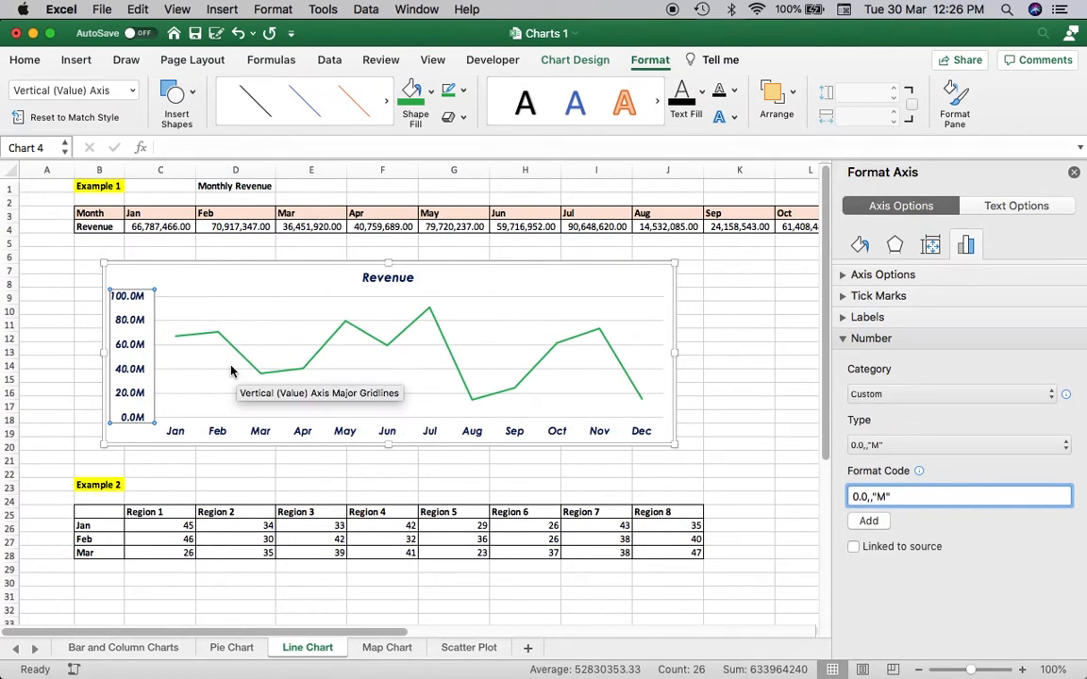
left_click(143, 276)
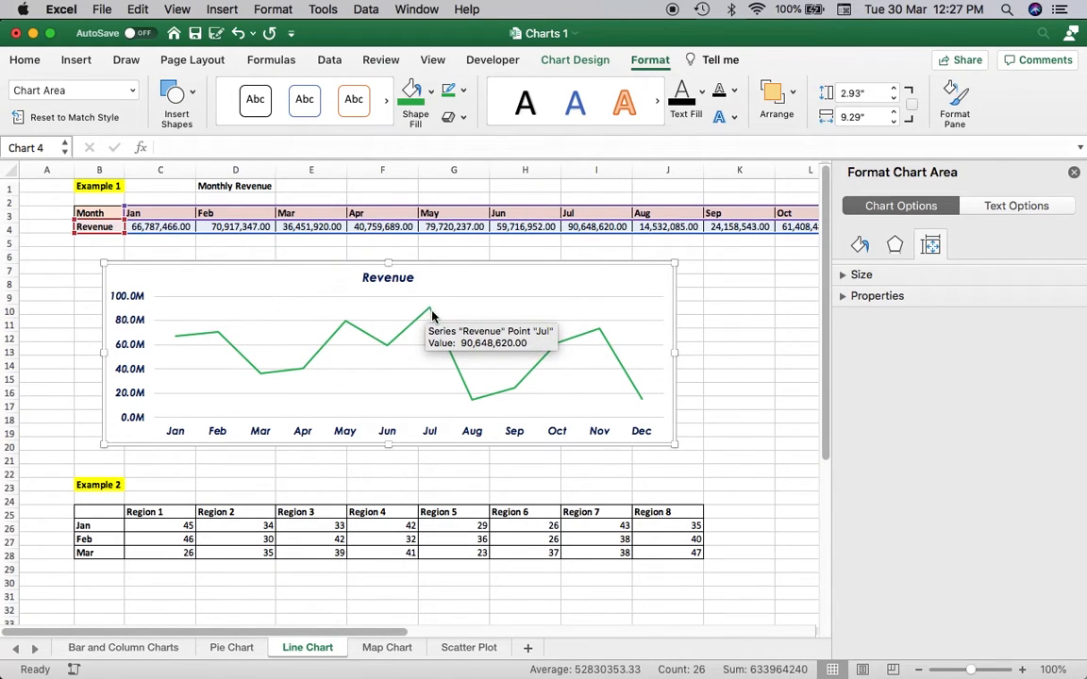
Step: Turn the Revenue series in the monthly revenue chart into a smoothed line
left_click(447, 351)
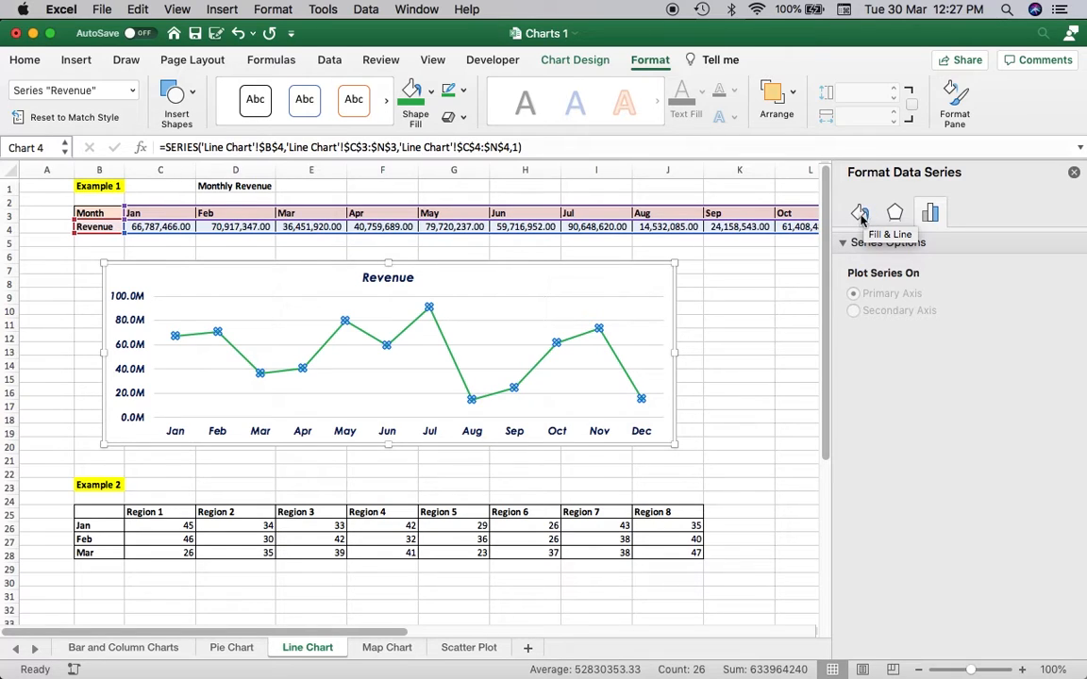
left_click(861, 214)
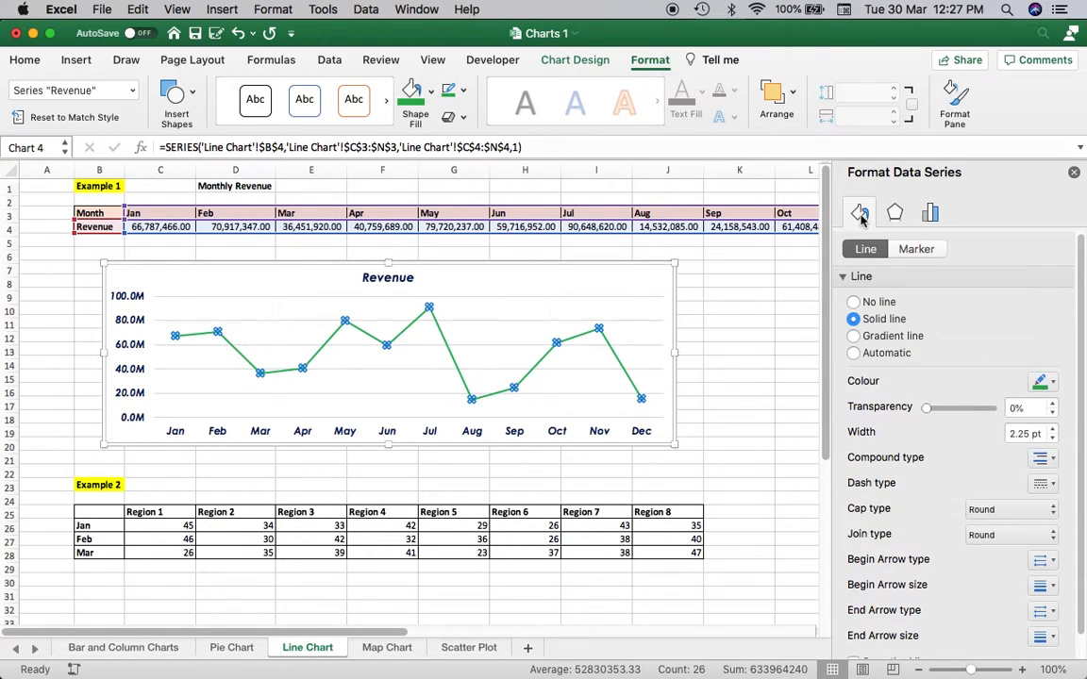
scroll(878, 562, "down", 2)
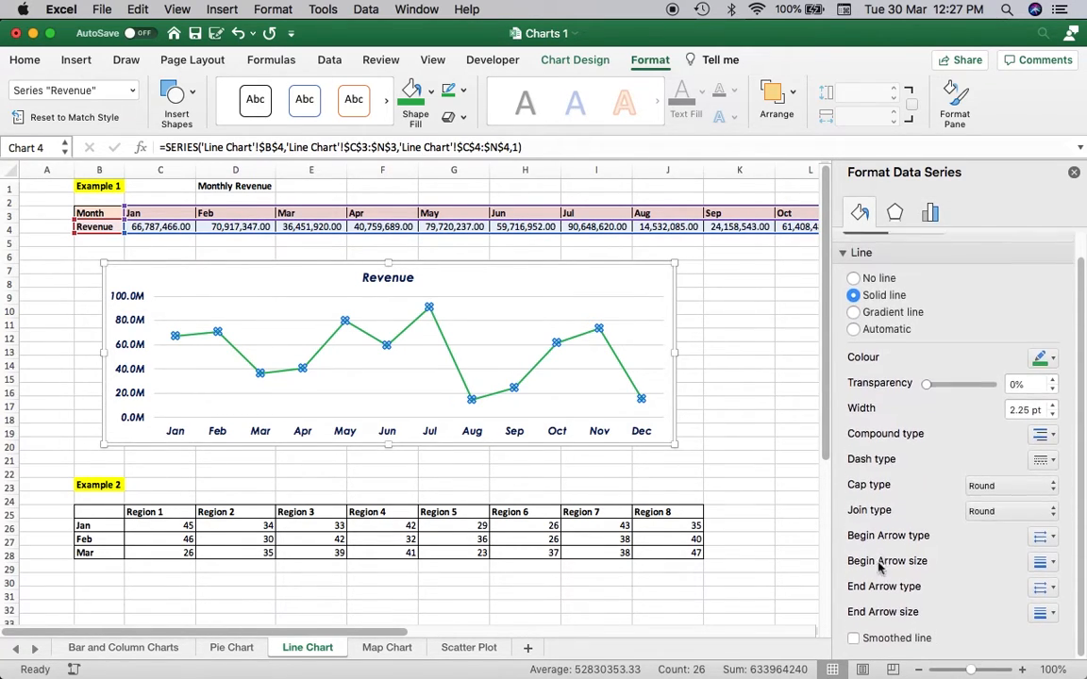
left_click(854, 640)
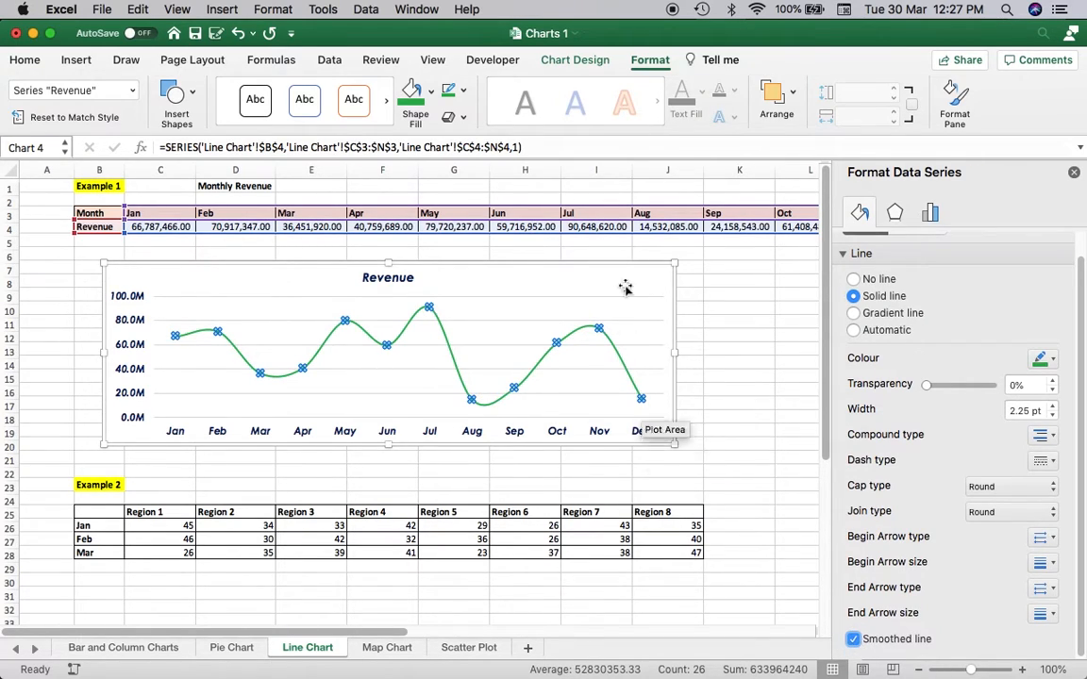
left_click(726, 332)
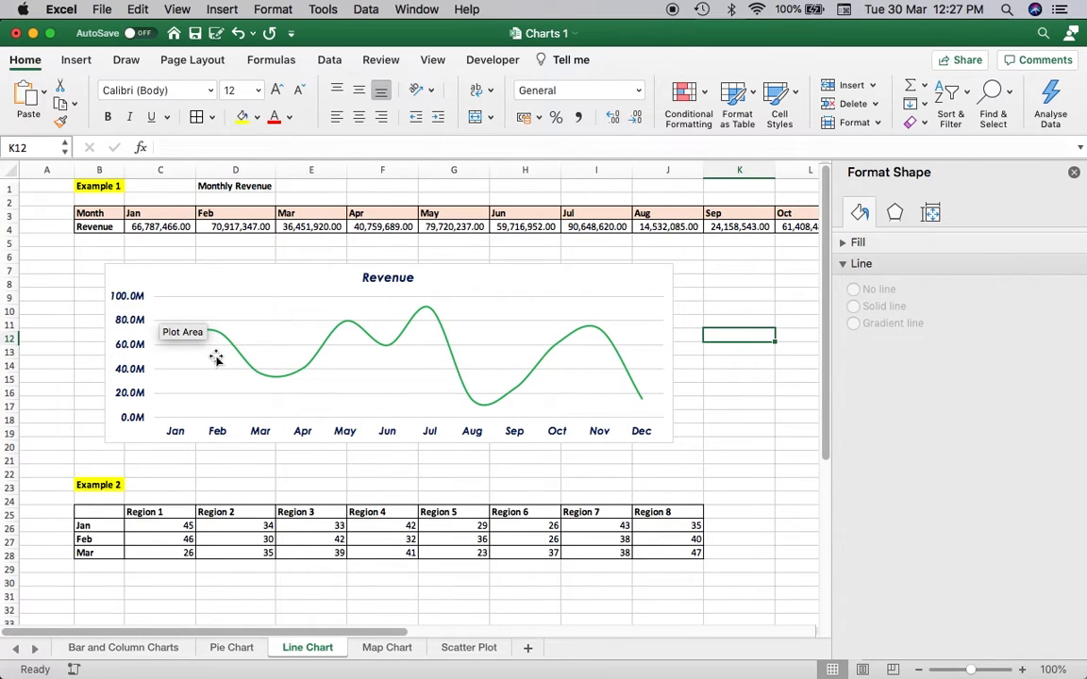
Step: Insert a basic 2-D line chart from the Example 2 table (B25:J28), placed directly below it and widened to about the table's width
scroll(142, 472, "down", 3)
left_click_drag(111, 453, 694, 493)
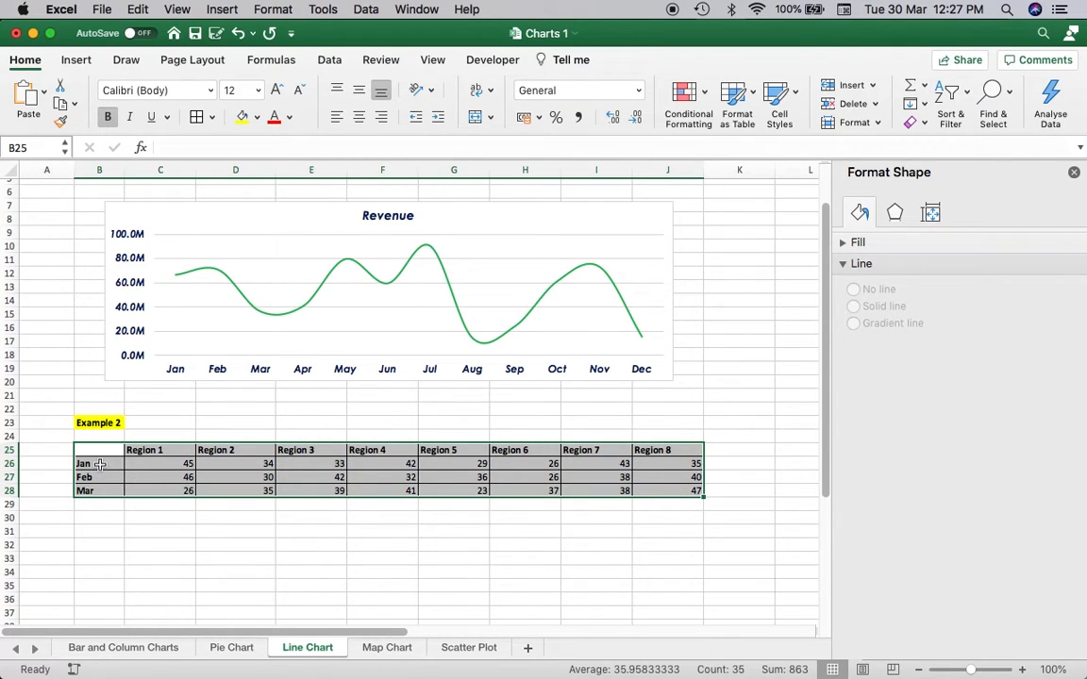
left_click(77, 60)
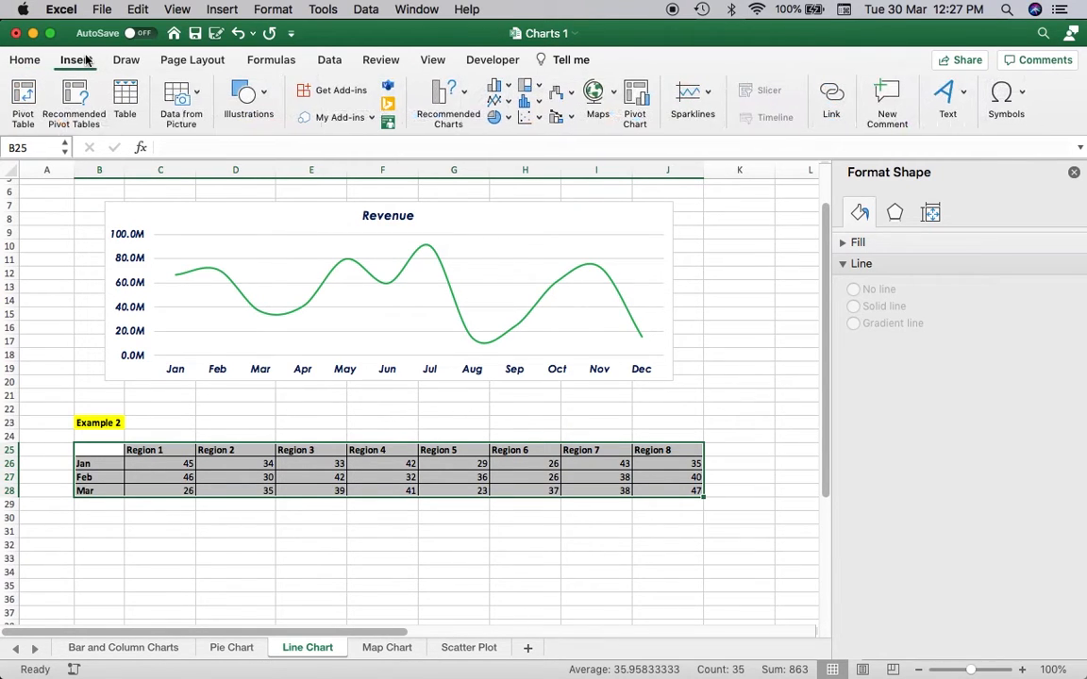
left_click(509, 100)
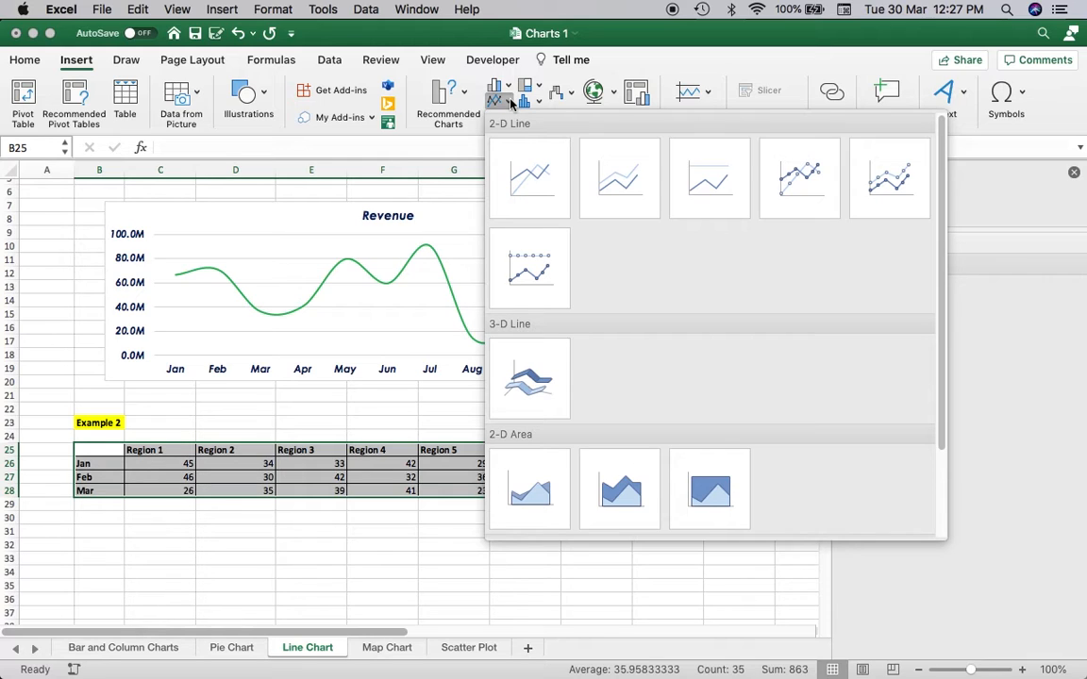
left_click(540, 185)
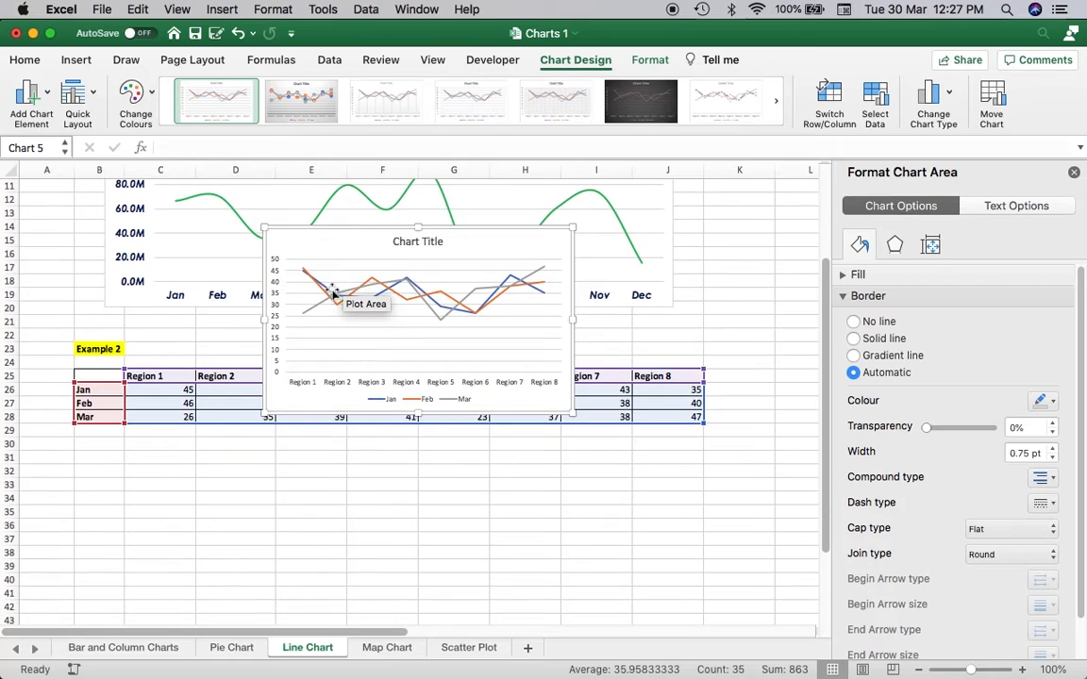
left_click_drag(311, 257, 120, 437)
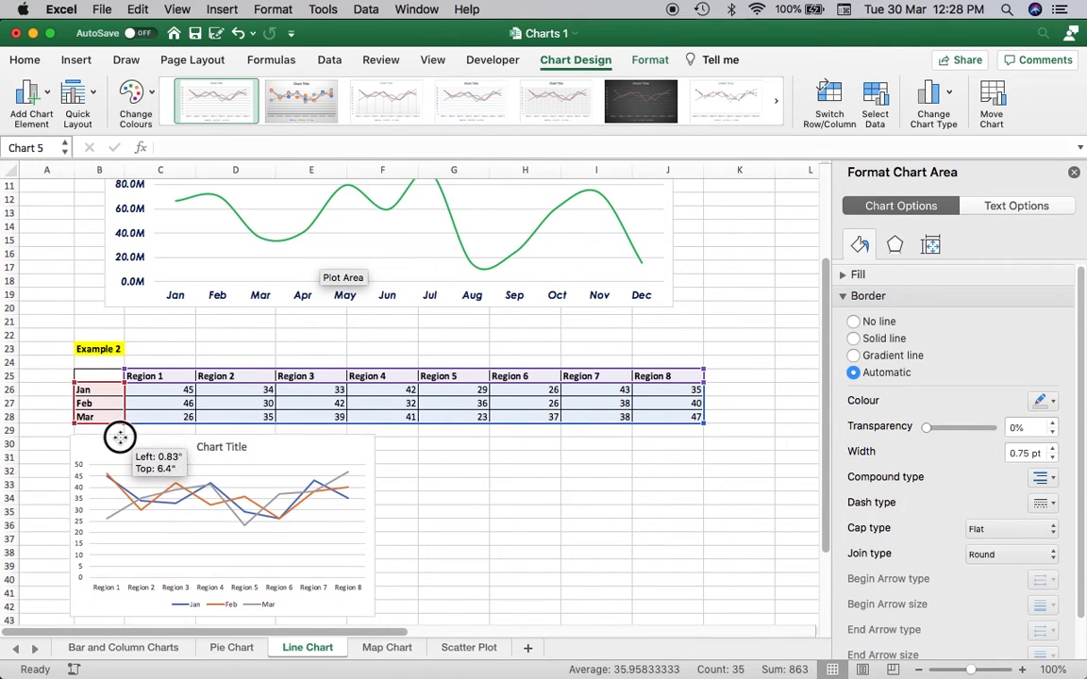
left_click_drag(376, 526, 699, 530)
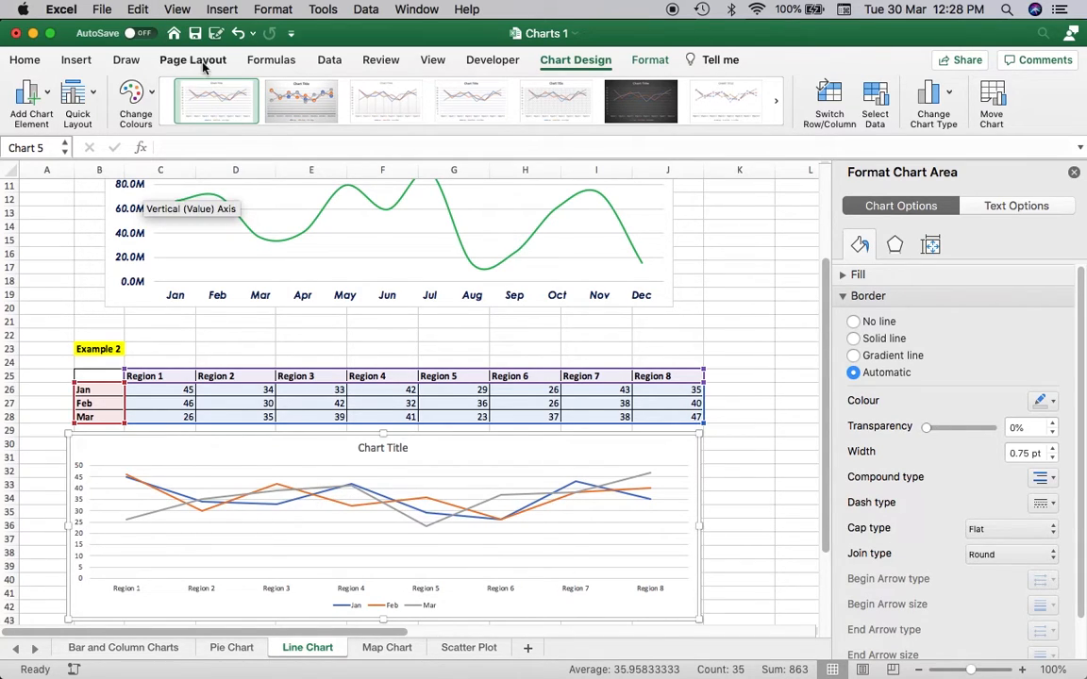
Step: Format all text in the Example 2 line chart as 12 pt Century Gothic Bold in standard light blue
left_click(77, 63)
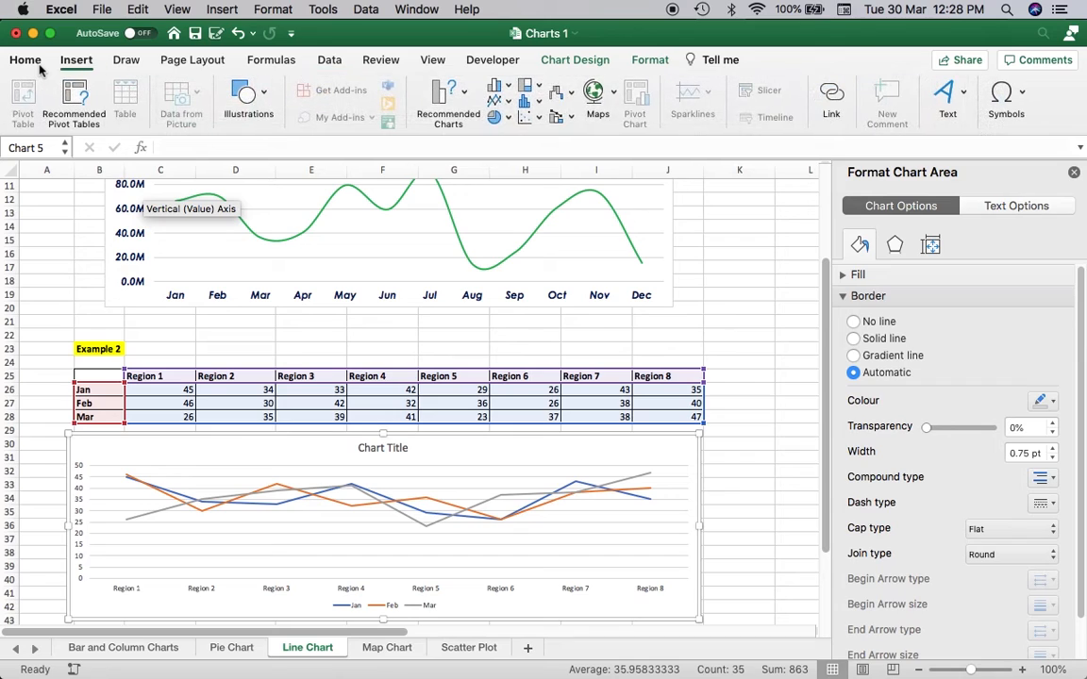
left_click(37, 64)
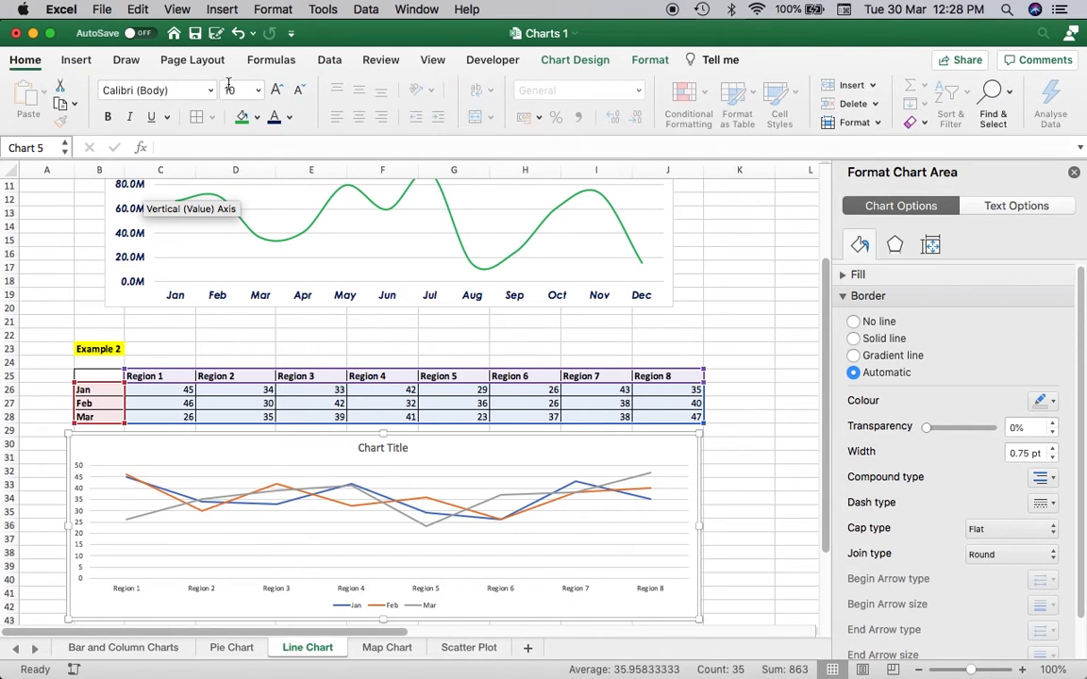
left_click(260, 89)
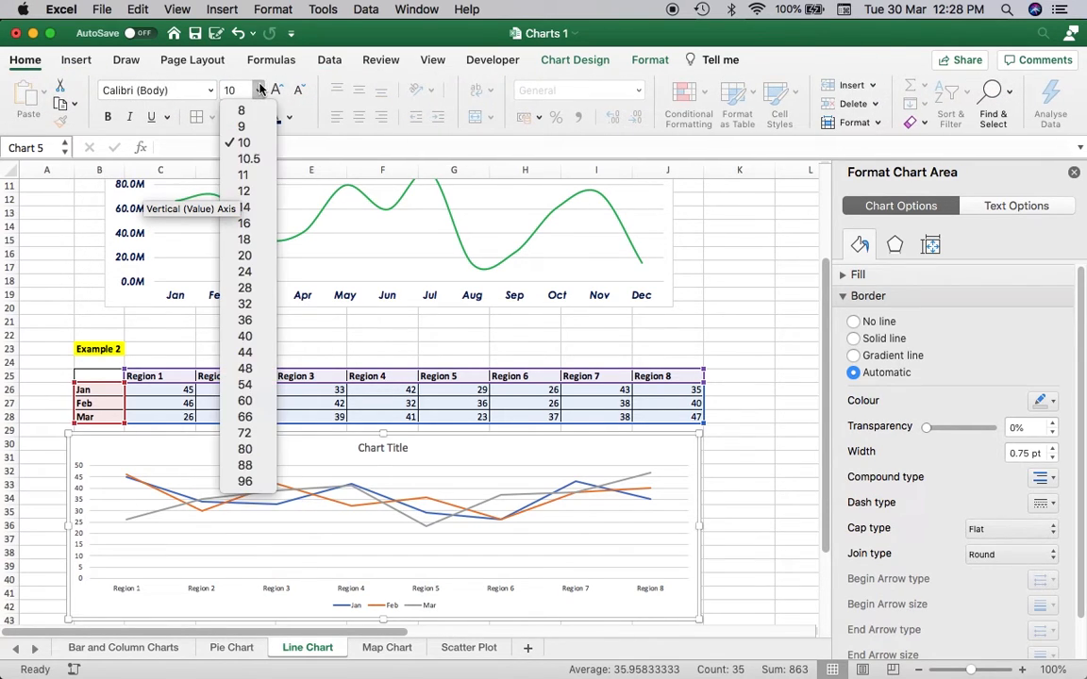
left_click(253, 193)
left_click(210, 91)
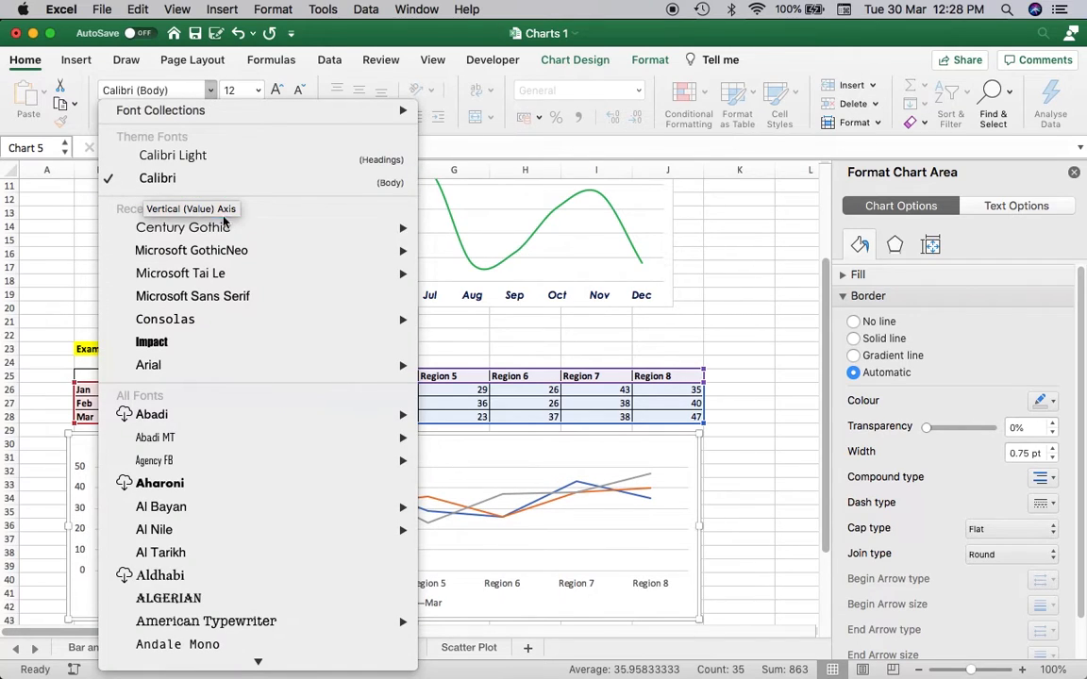
mouse_move(262, 232)
left_click(511, 305)
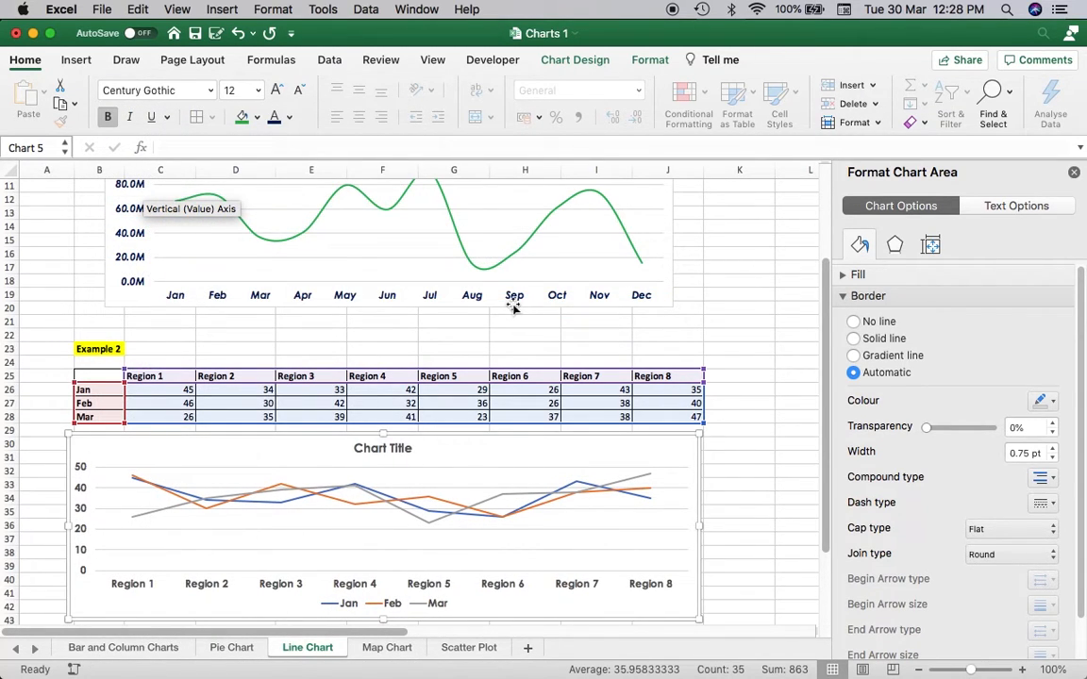
left_click(291, 116)
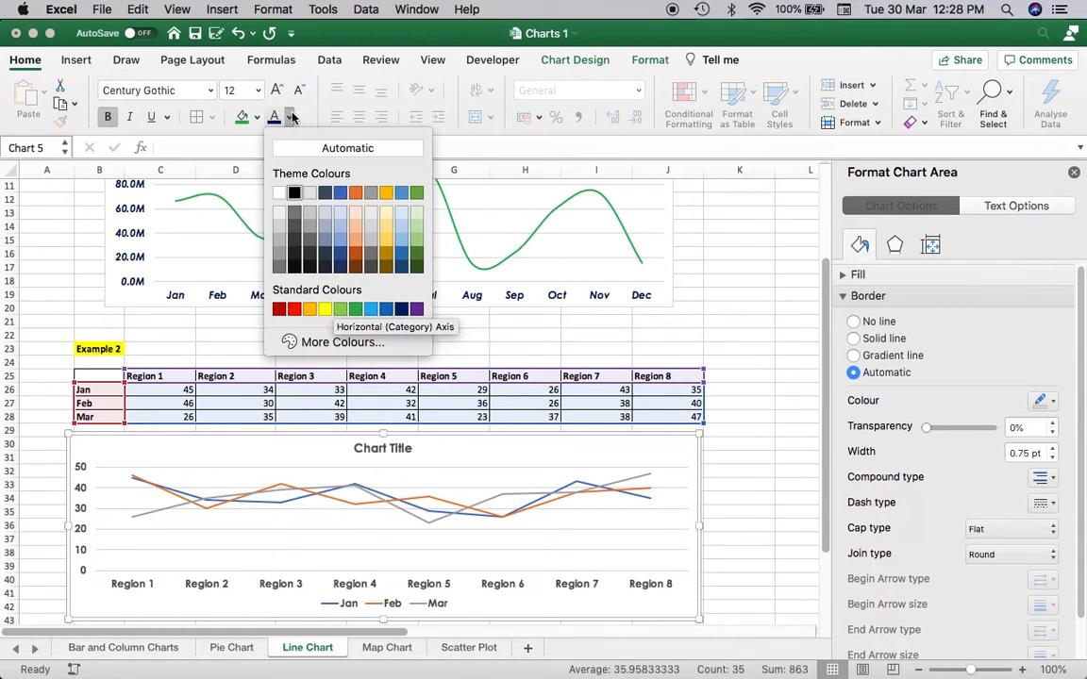
left_click(370, 308)
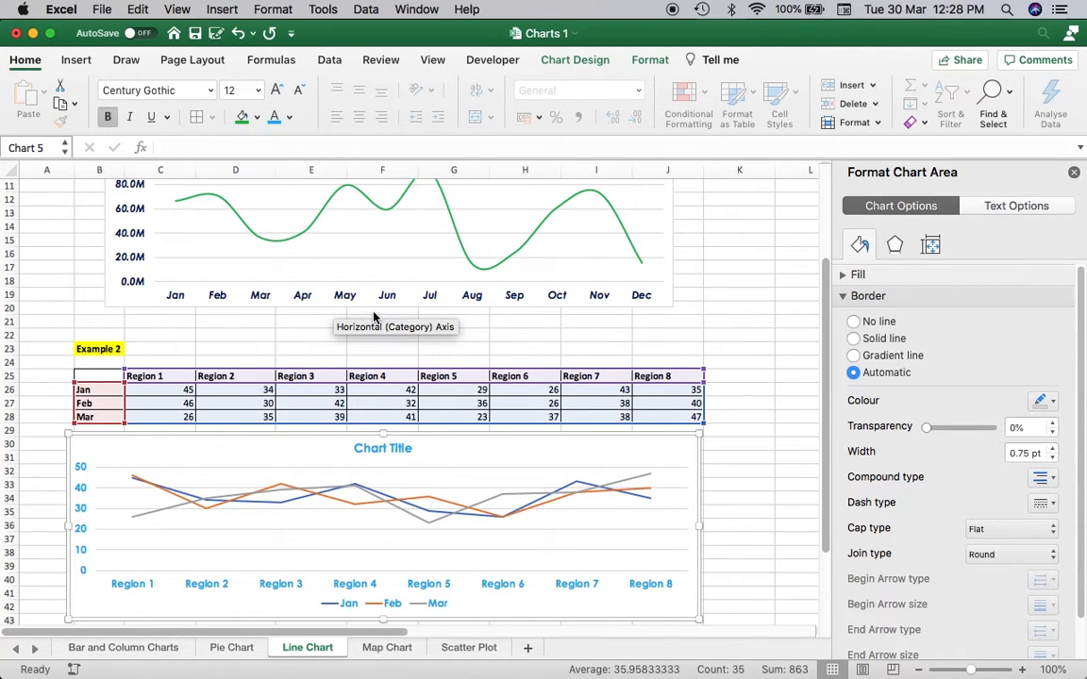
scroll(412, 566, "down", 5)
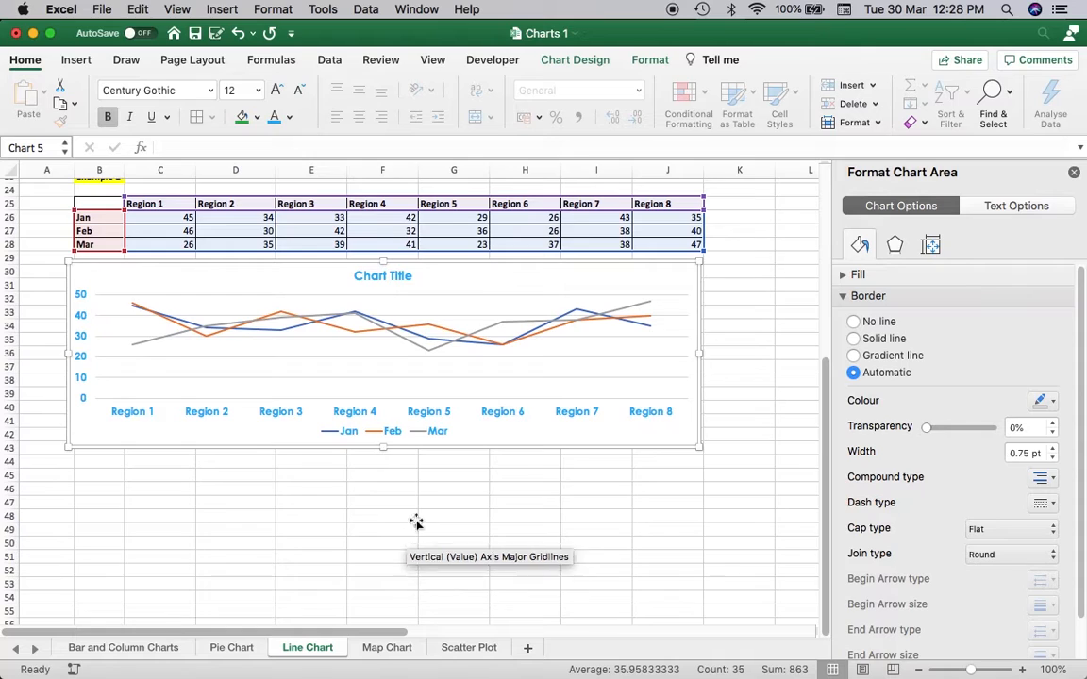
left_click(451, 472)
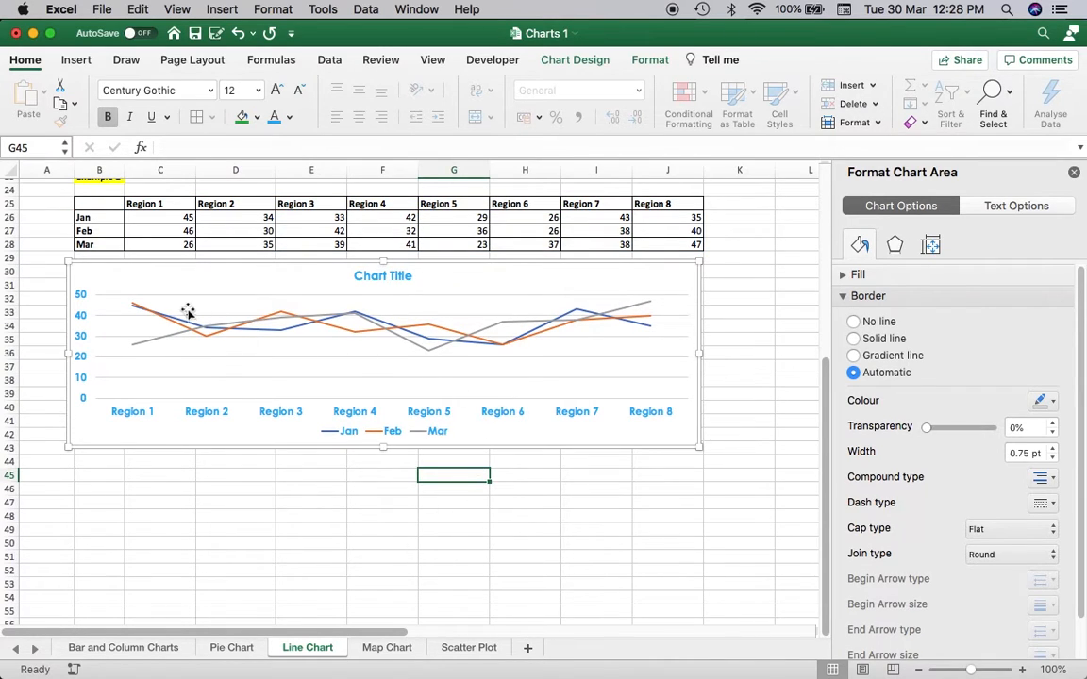
Step: Examine the Feb and Mar series in the Example 2 line chart against their rows in the table
left_click(353, 334)
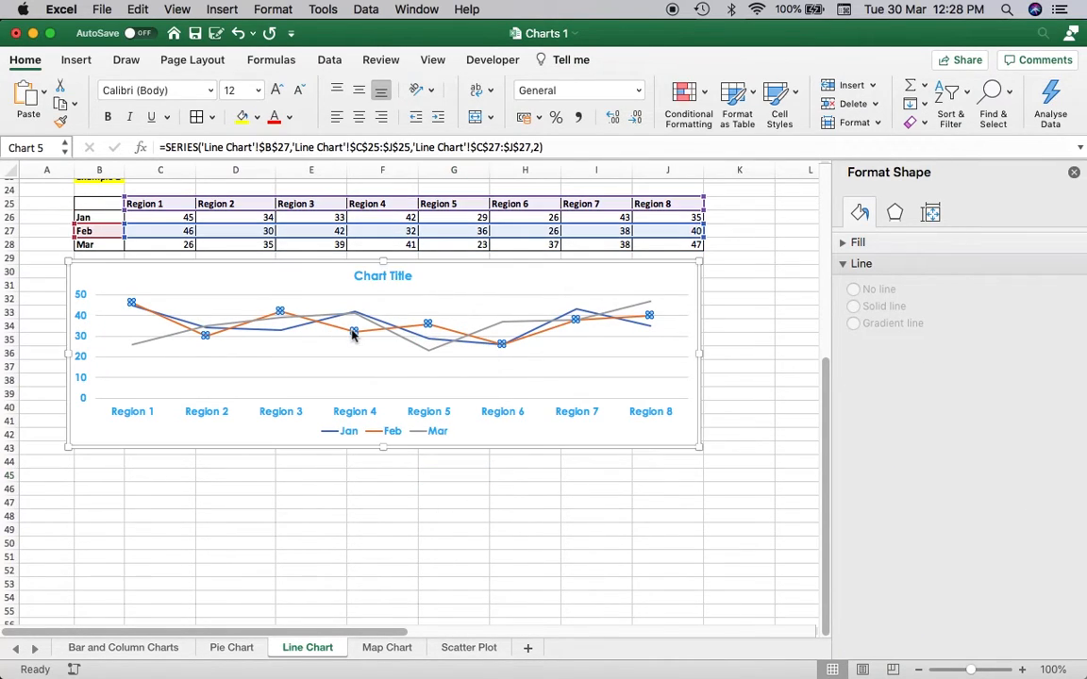
left_click(432, 355)
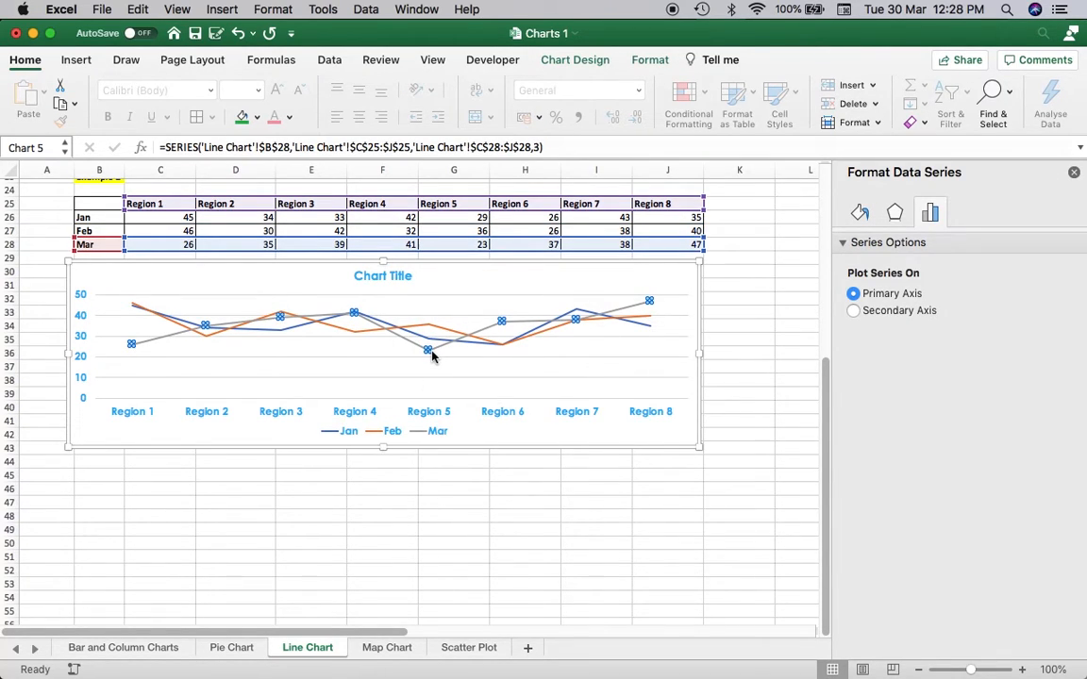
scroll(449, 456, "up", 2)
left_click(449, 553)
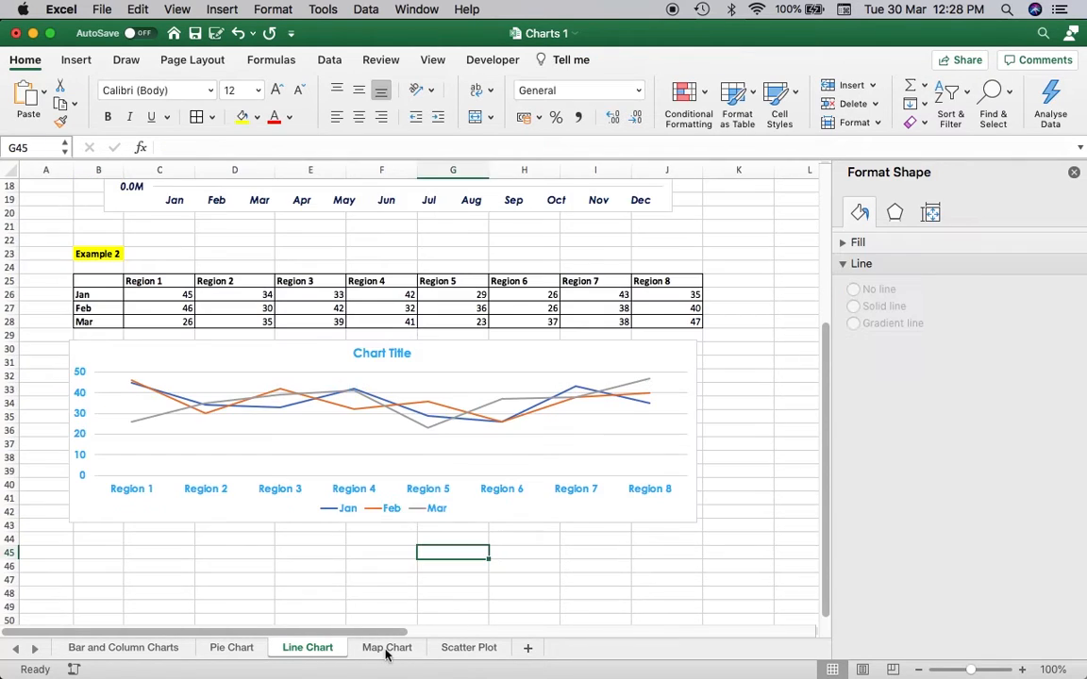
Step: On the Map Chart sheet, insert a filled map chart from the country and forest coverage table (C3:D11)
left_click(385, 647)
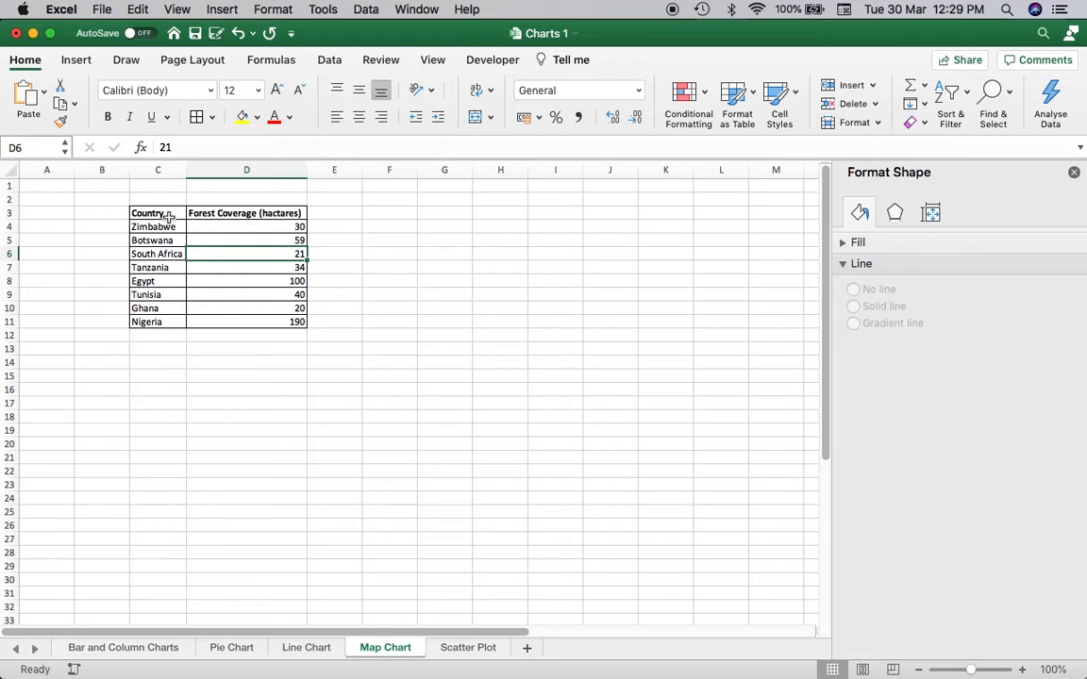
left_click_drag(156, 226, 162, 320)
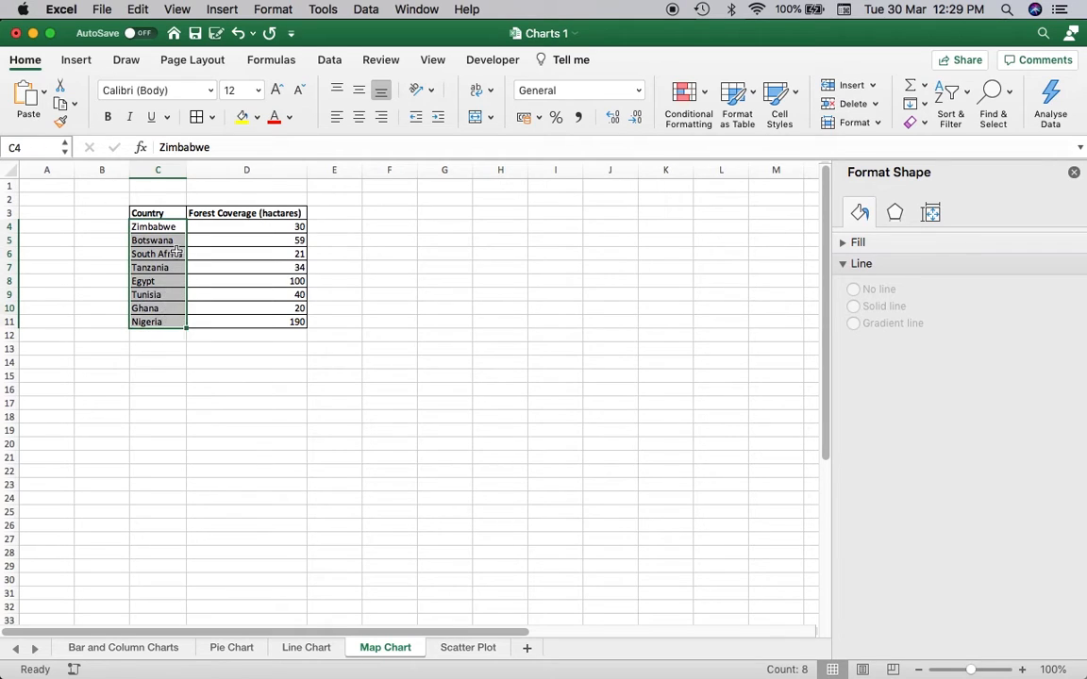
left_click_drag(165, 218, 289, 323)
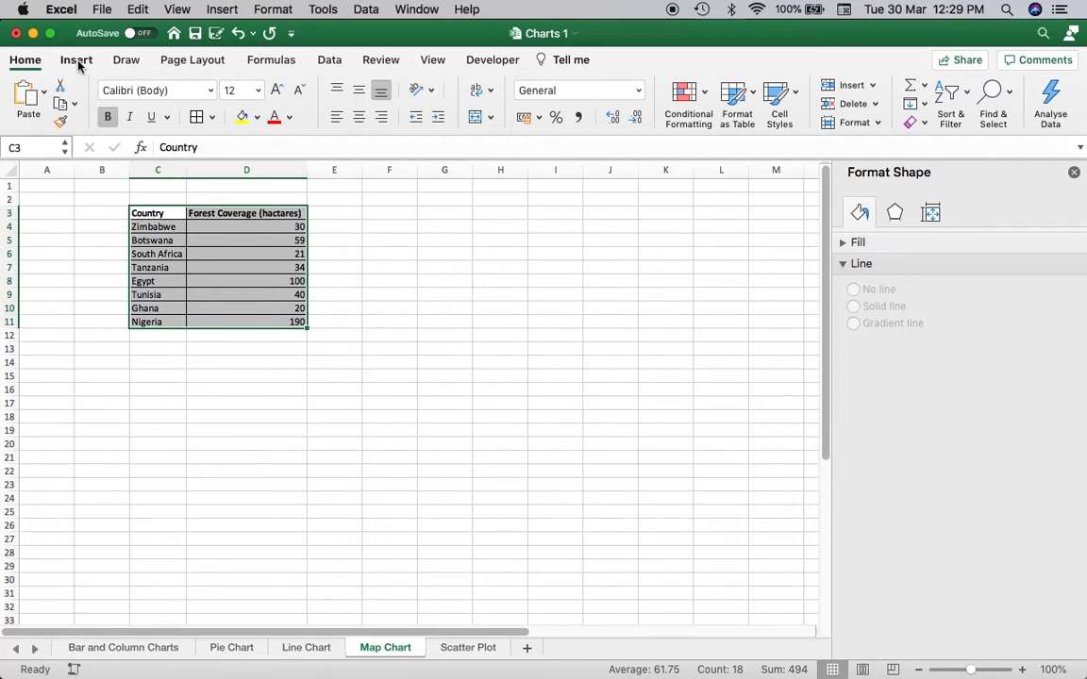
left_click(79, 64)
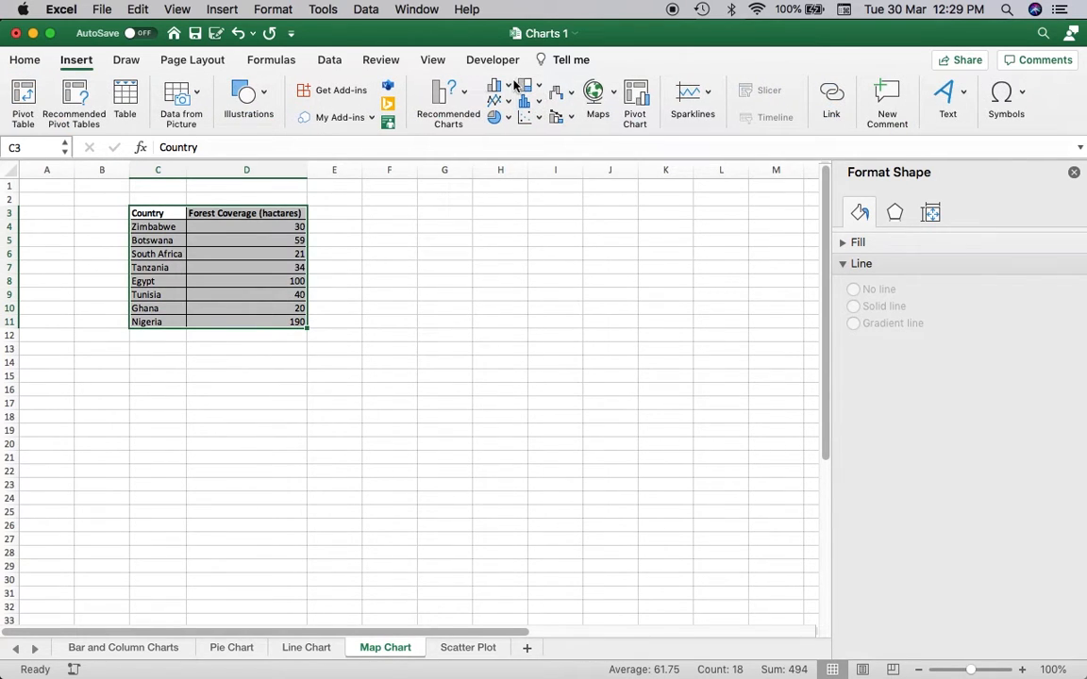
left_click(613, 92)
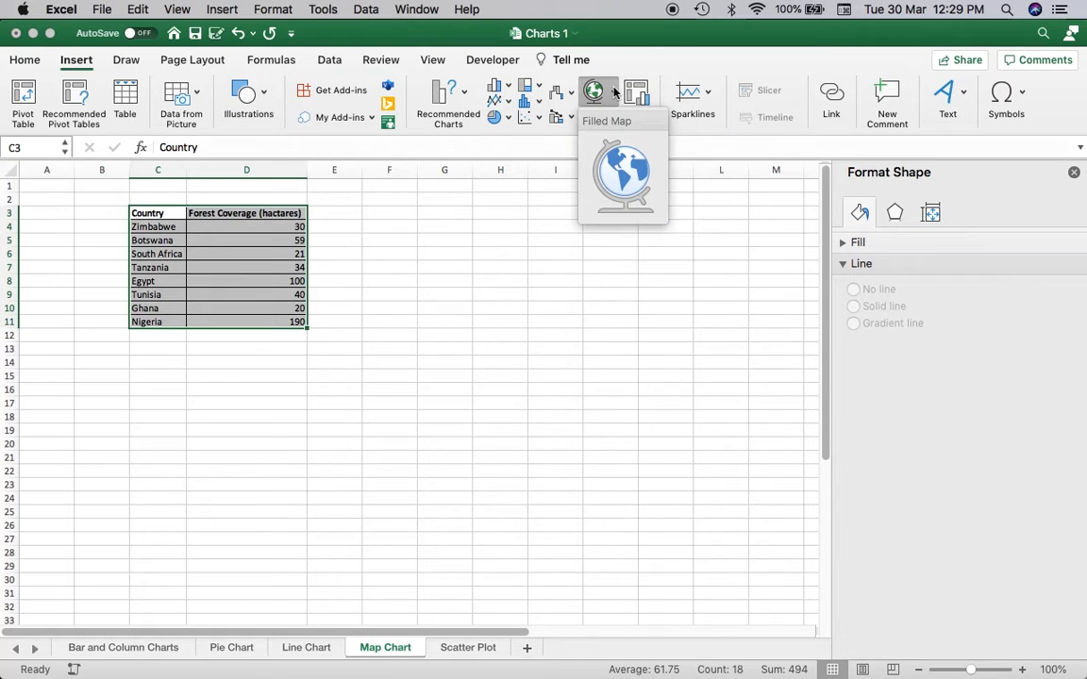
left_click(621, 176)
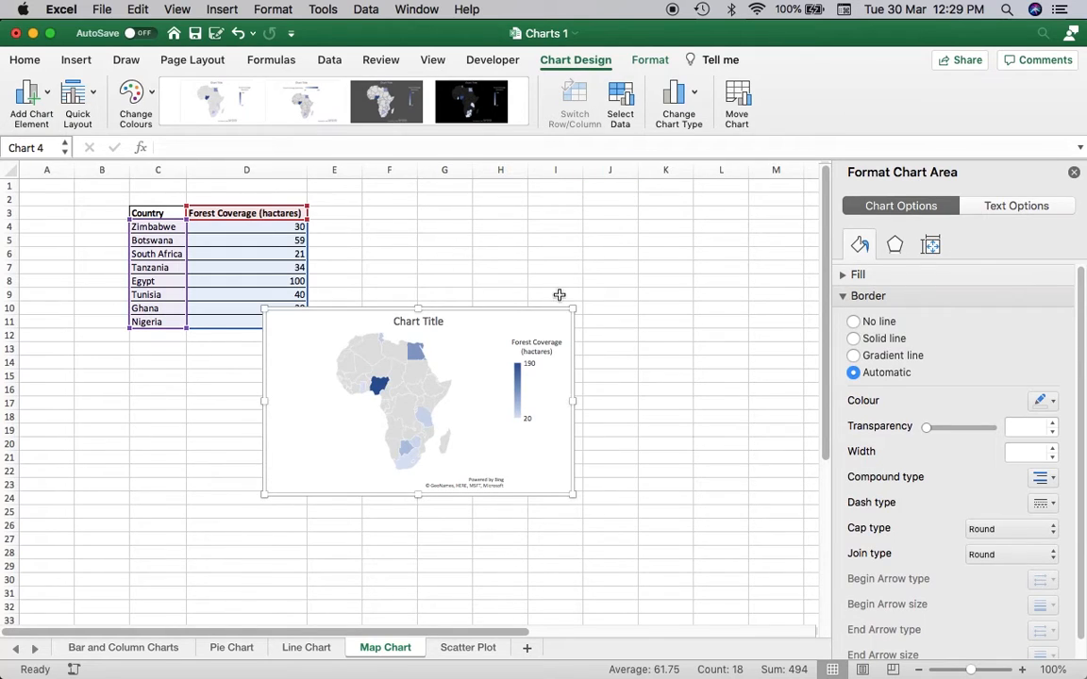
Step: Enlarge the map chart and place it beside the data table, spanning about columns E to M and rows 1 to 27
left_click_drag(573, 310, 657, 186)
left_click_drag(263, 495, 215, 557)
left_click_drag(217, 410, 330, 403)
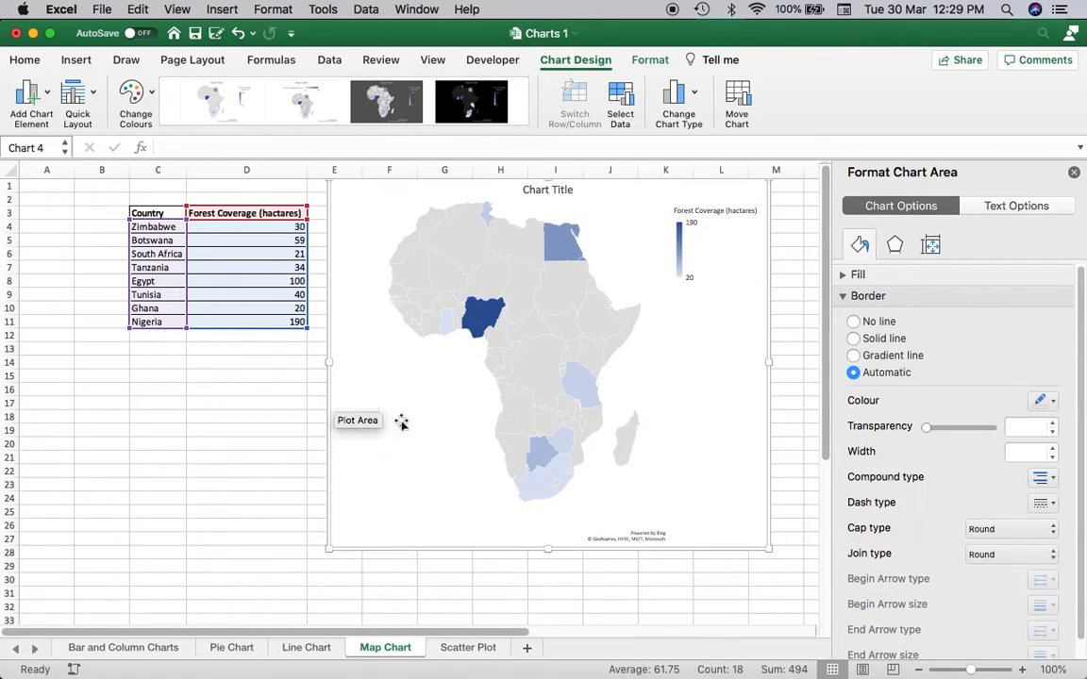
Step: Compare the forest coverage values of Nigeria and South Africa in the table with their shading on the map
left_click(151, 321)
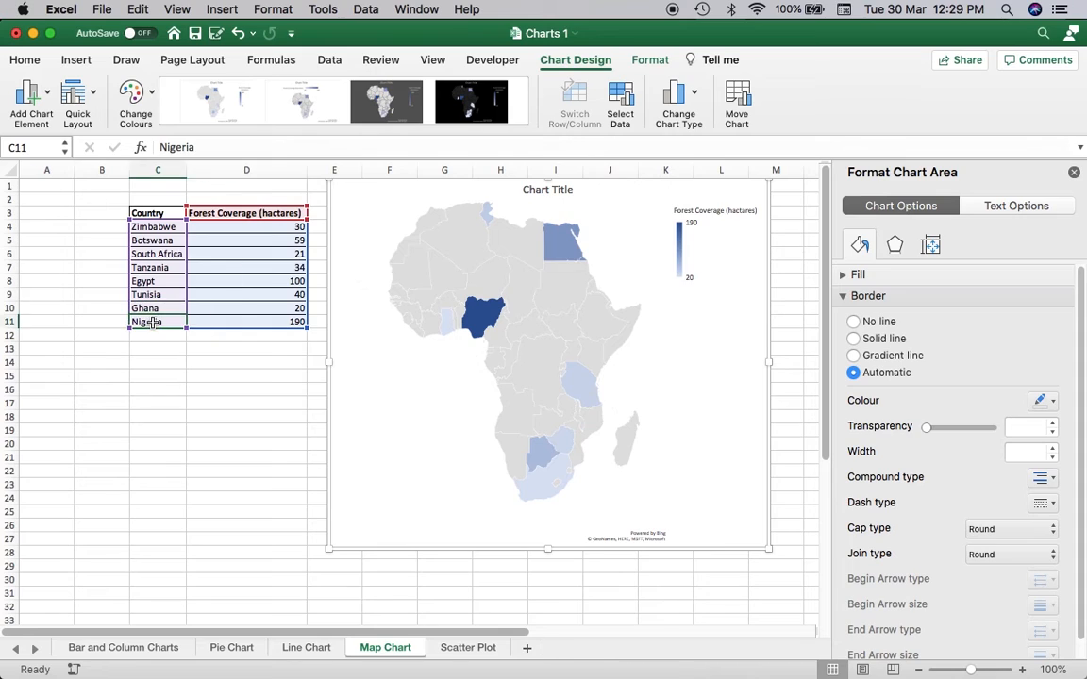
left_click(295, 322)
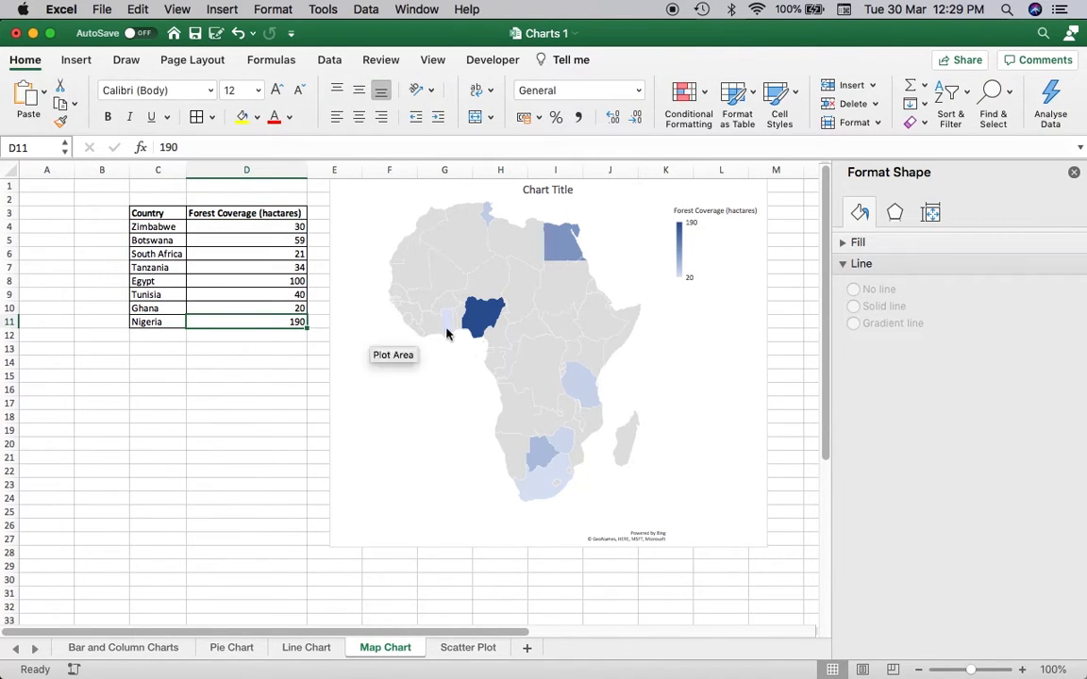
mouse_move(481, 319)
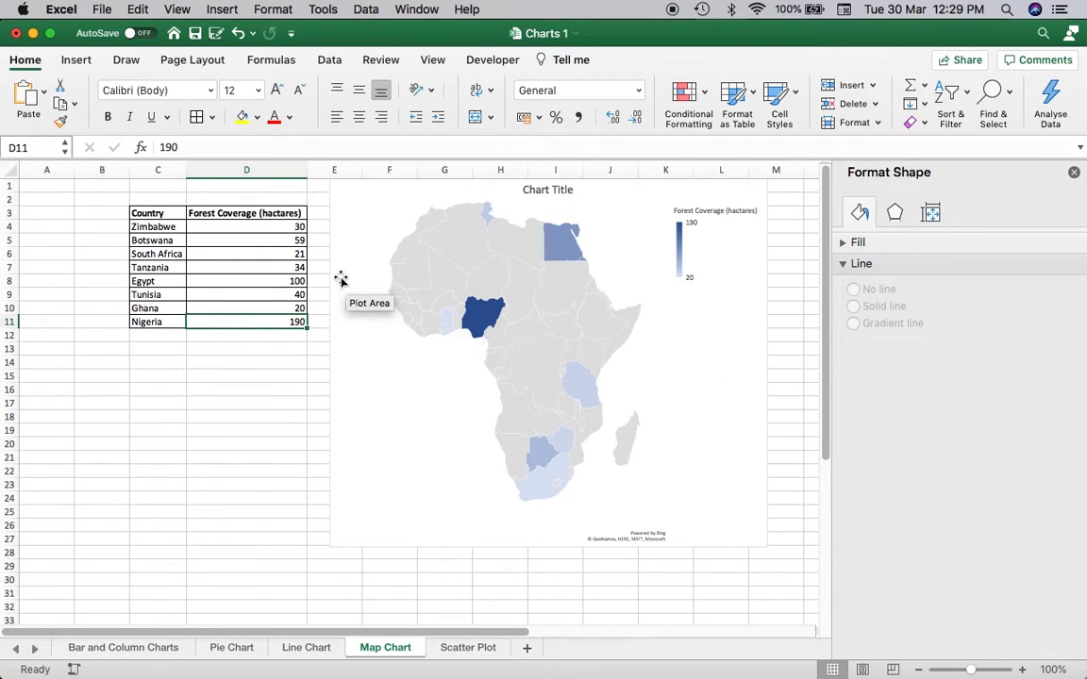
left_click(280, 258)
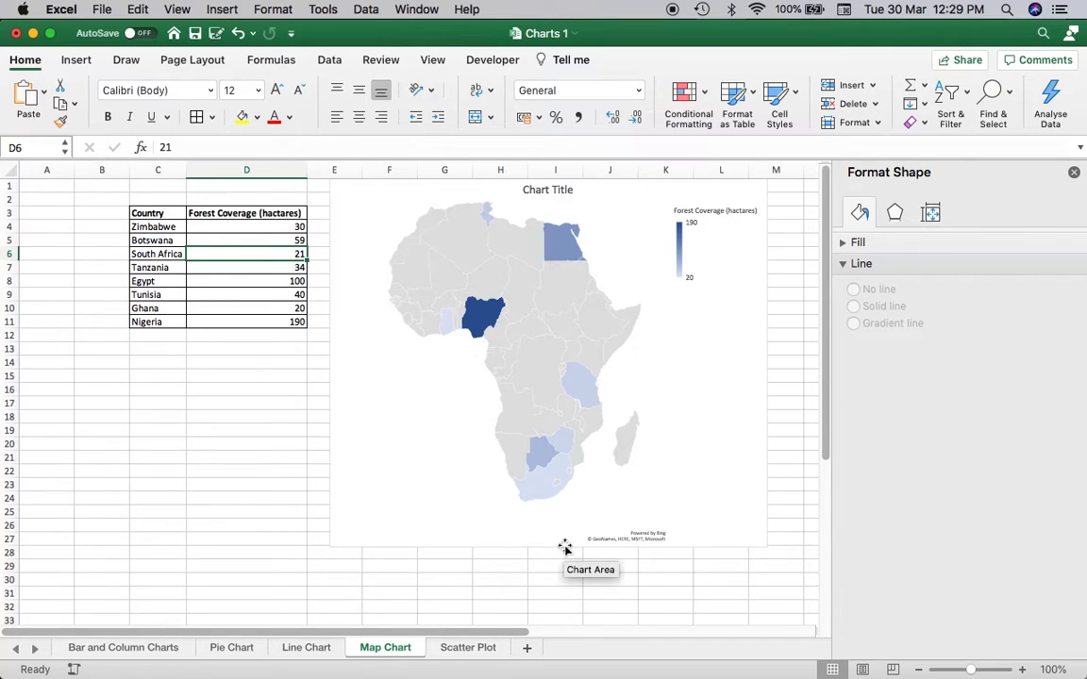
mouse_move(545, 491)
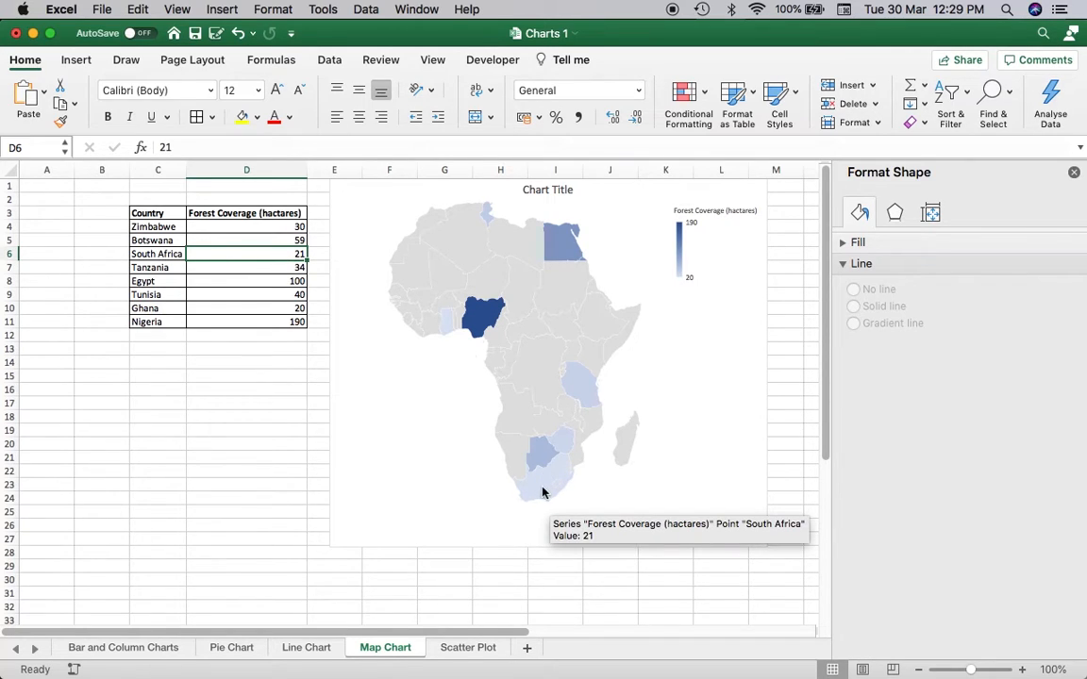
Step: On the Scatter Plot sheet, insert a plain scatter chart from B3:C22 and enlarge it to span about columns D to L, rows 2 to 23
left_click(229, 215)
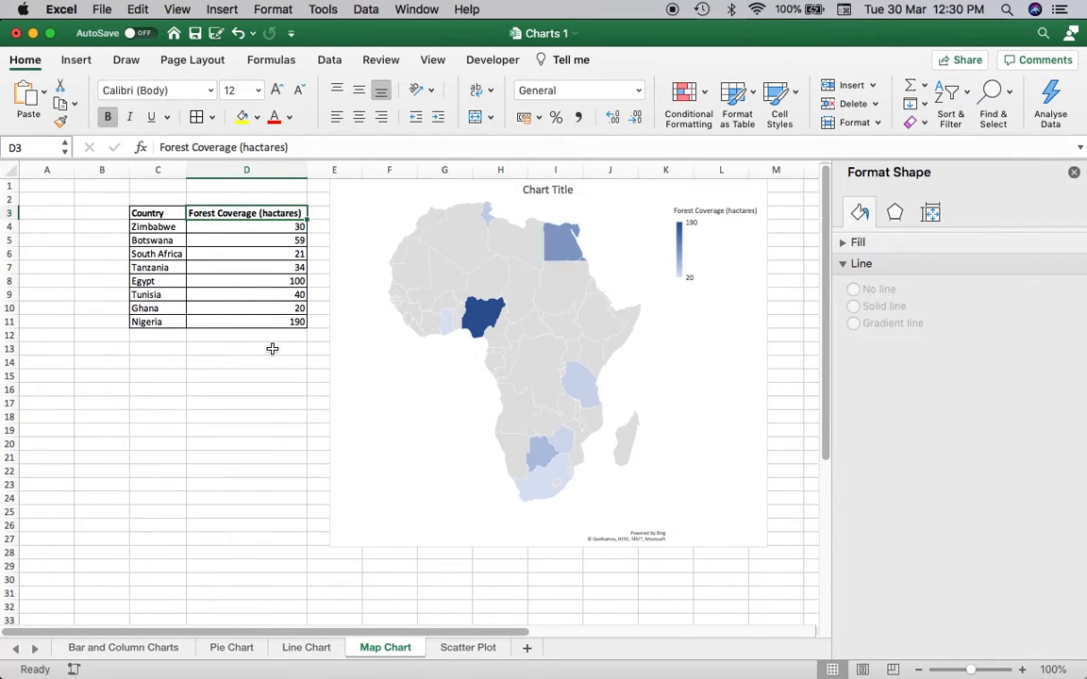
left_click(466, 648)
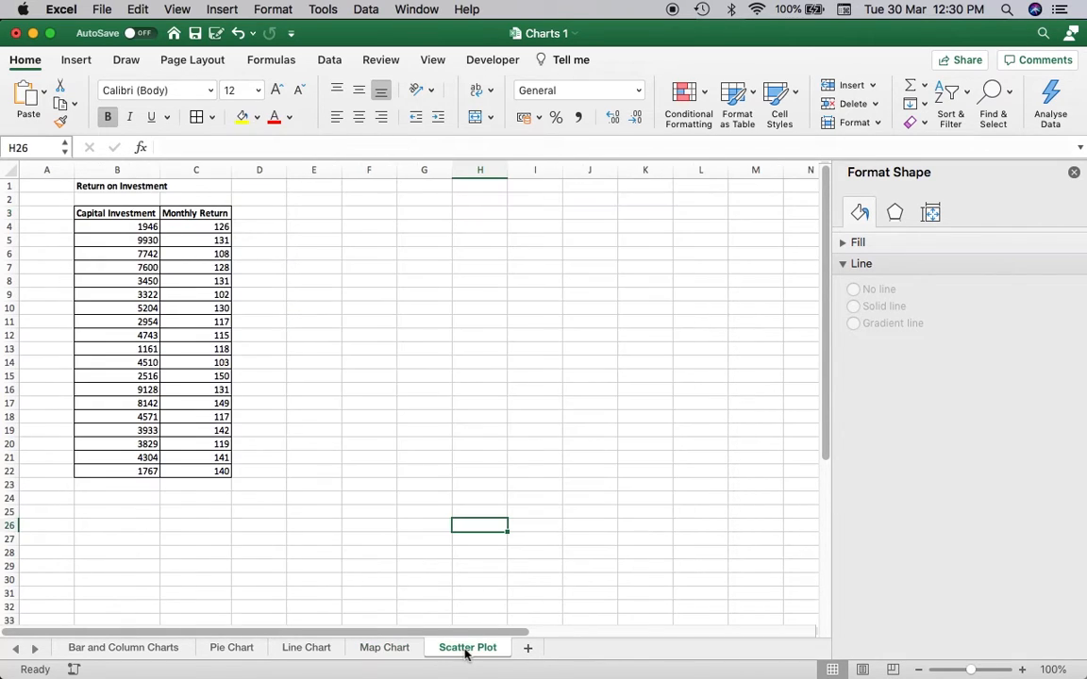
left_click(146, 213)
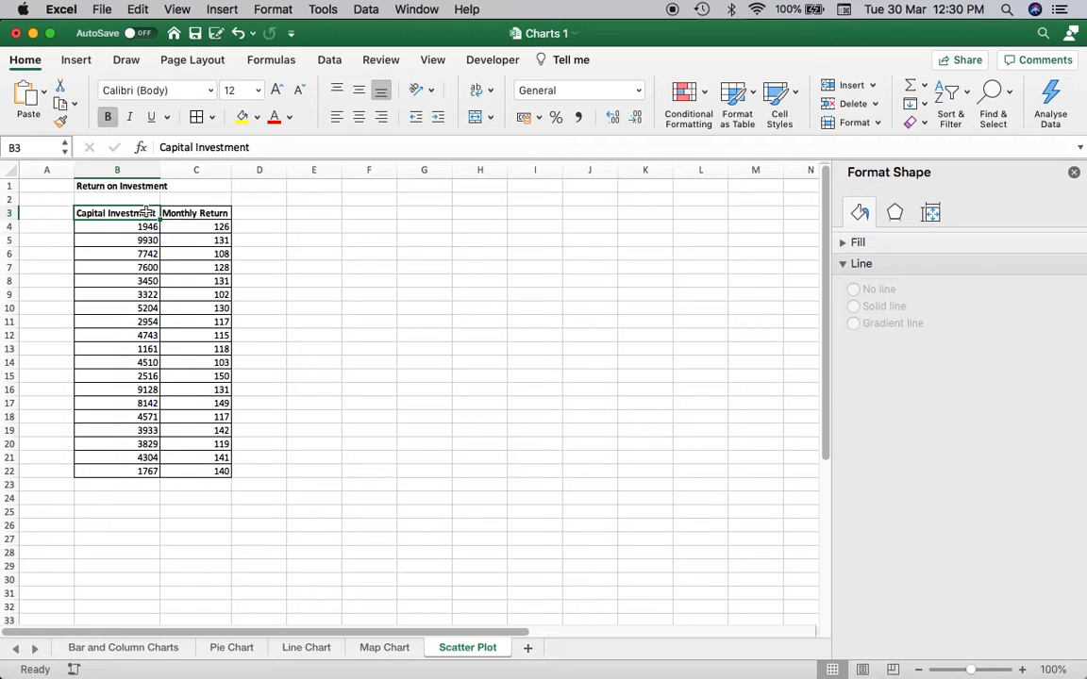
left_click_drag(146, 213, 211, 470)
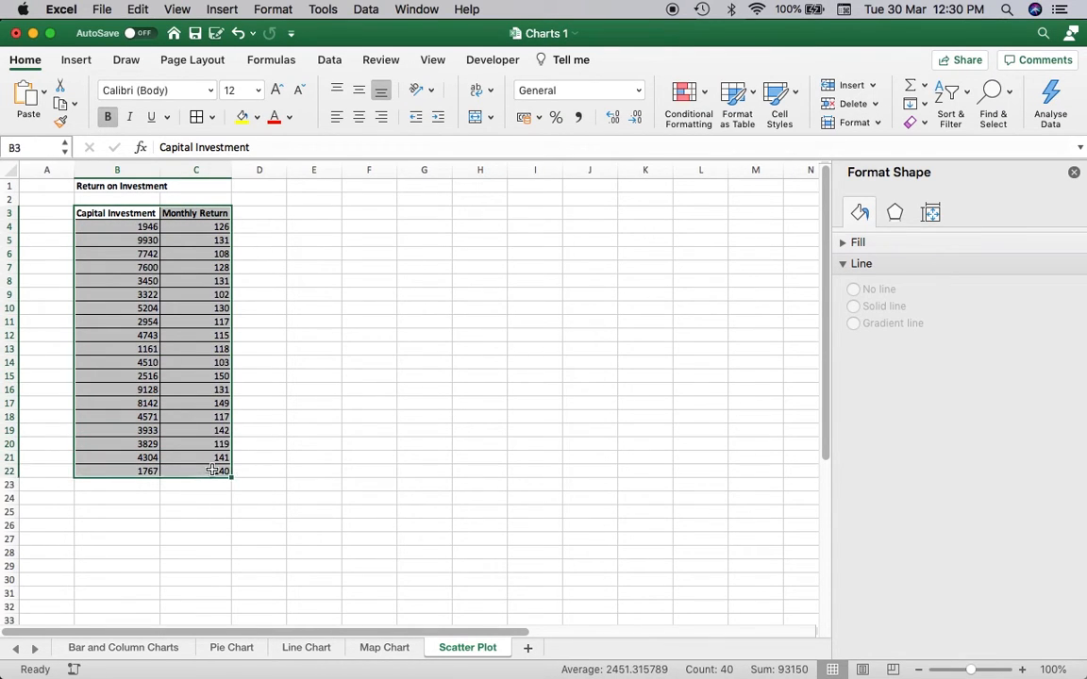
left_click(79, 66)
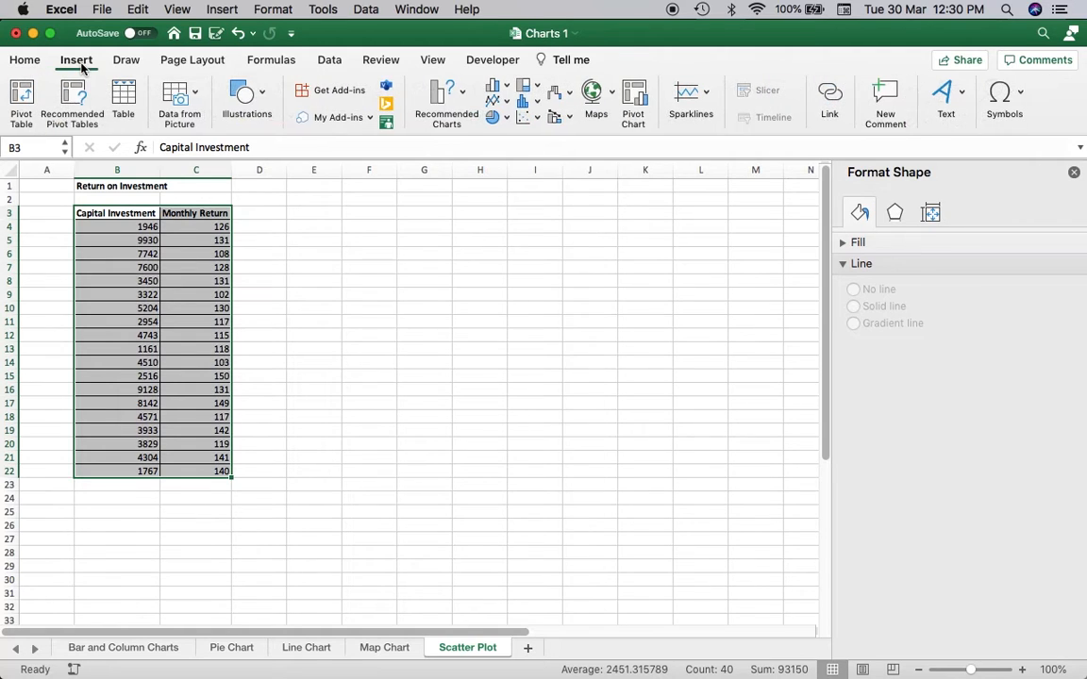
left_click(538, 120)
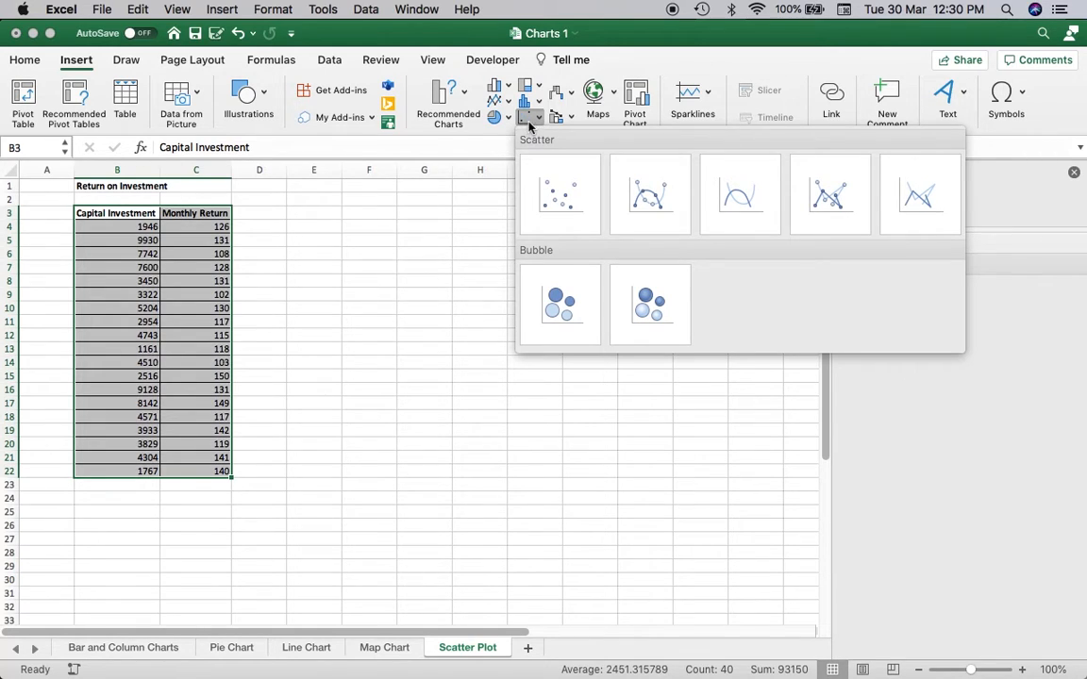
left_click(557, 202)
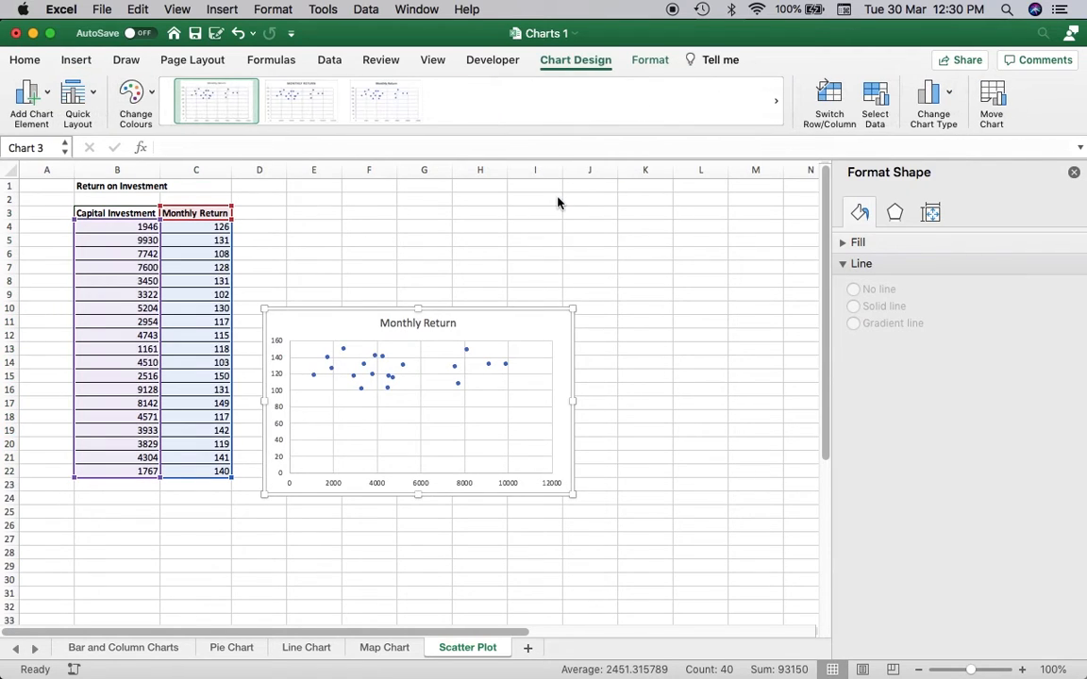
left_click(575, 305)
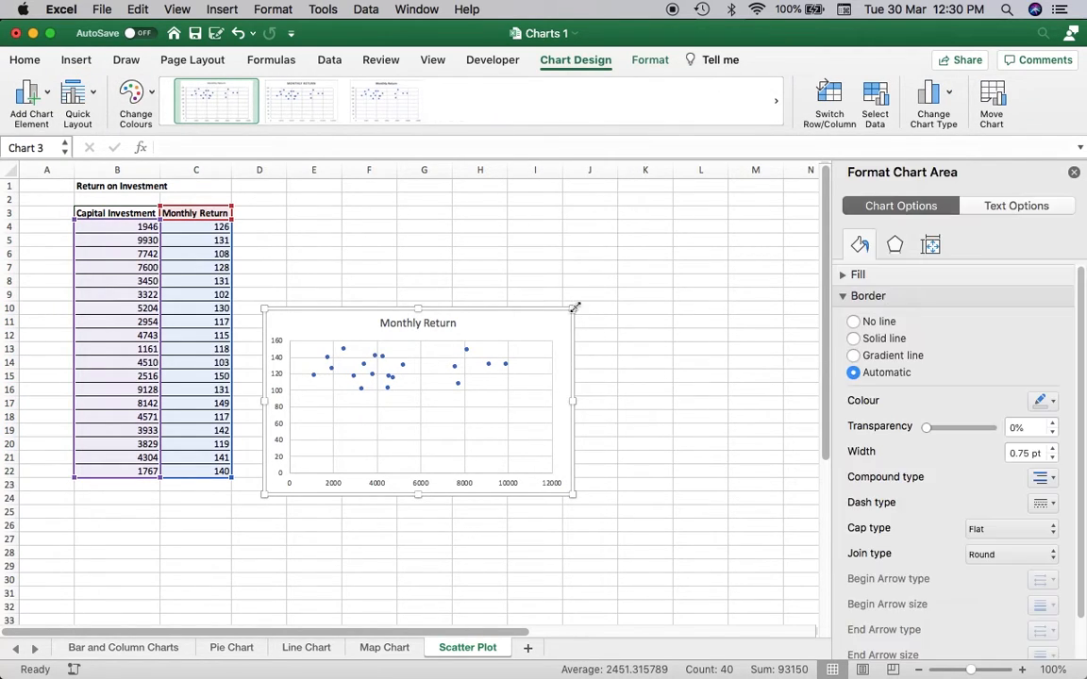
left_click_drag(576, 302, 691, 189)
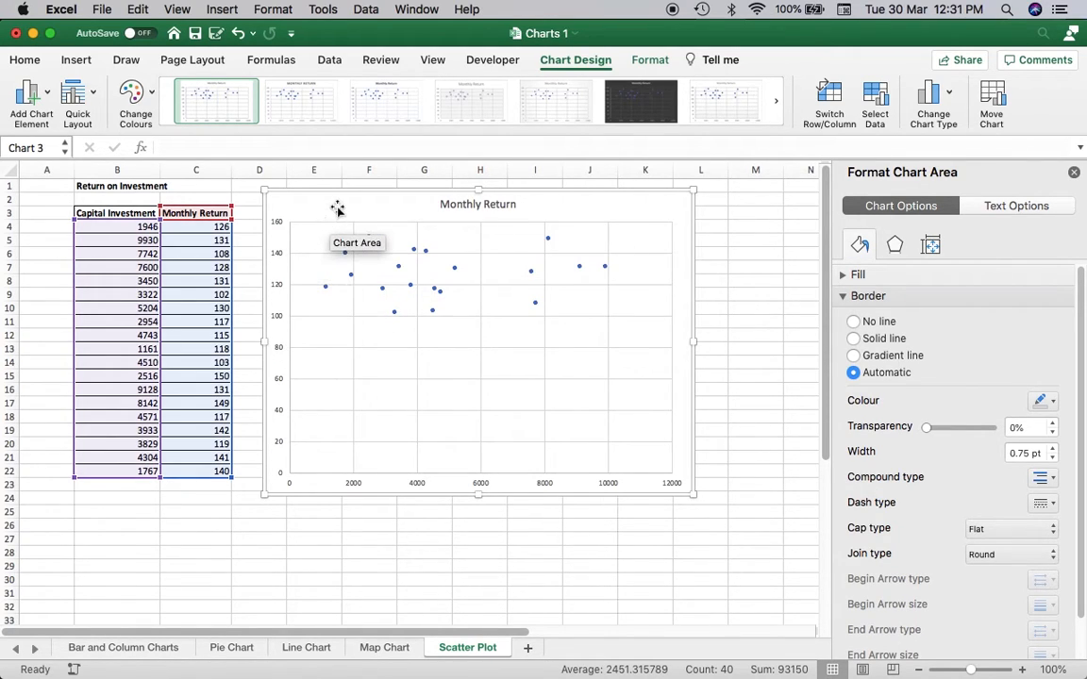
Step: Format the scatter chart's text as 12 pt bold Century Gothic in blue and widen the chart to about column M
left_click(27, 61)
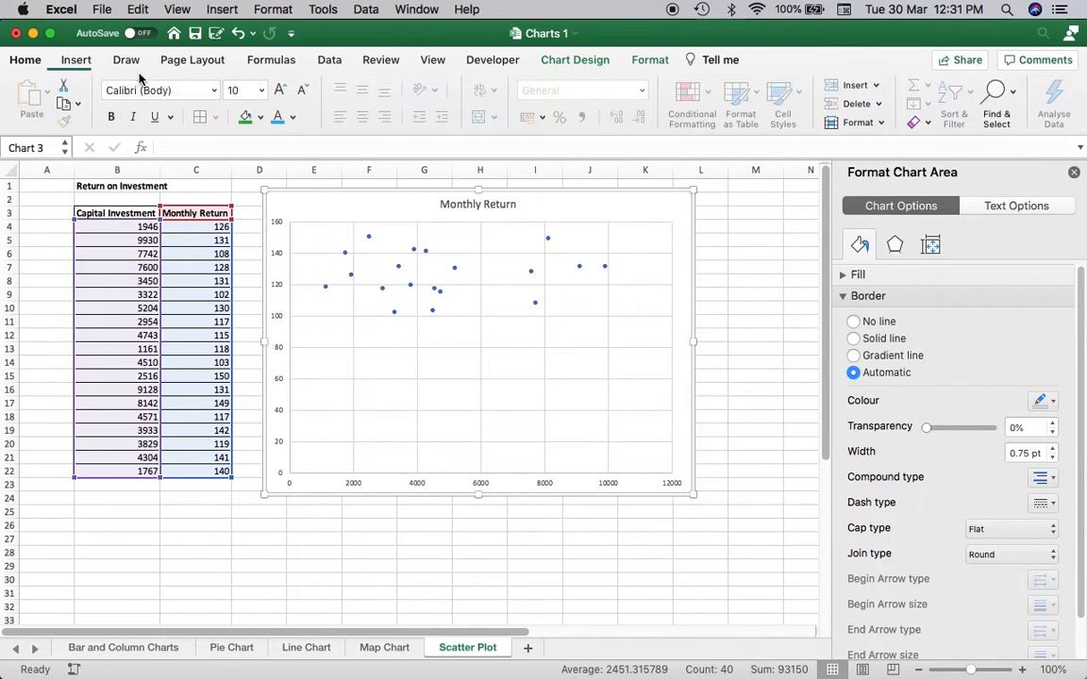
left_click(258, 90)
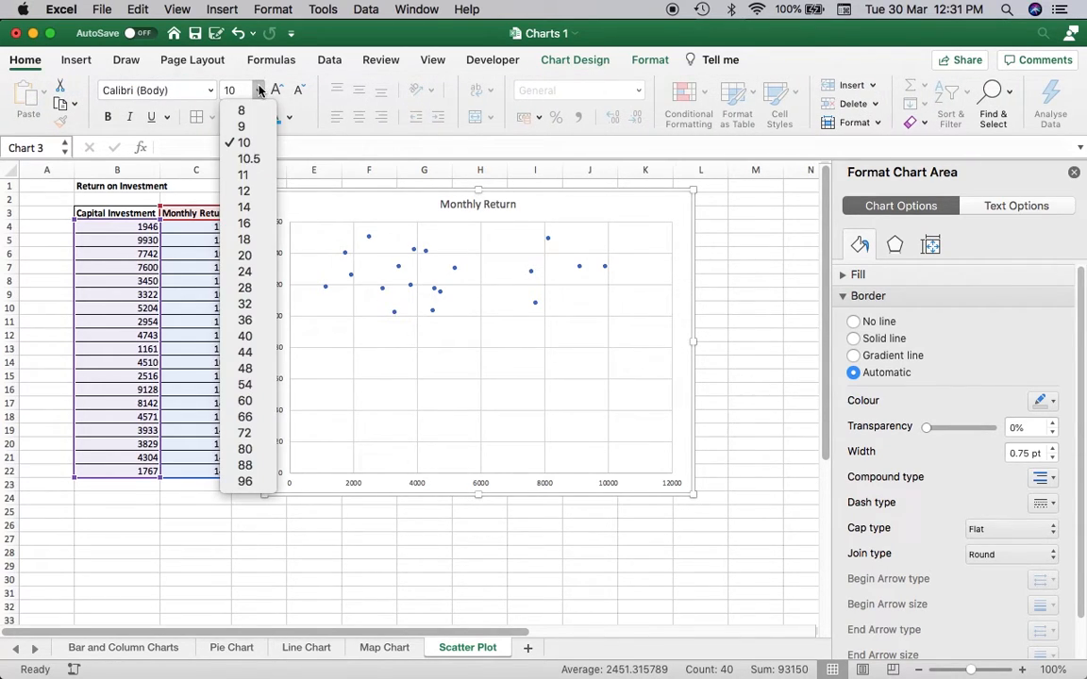
left_click(252, 191)
left_click(211, 89)
mouse_move(359, 227)
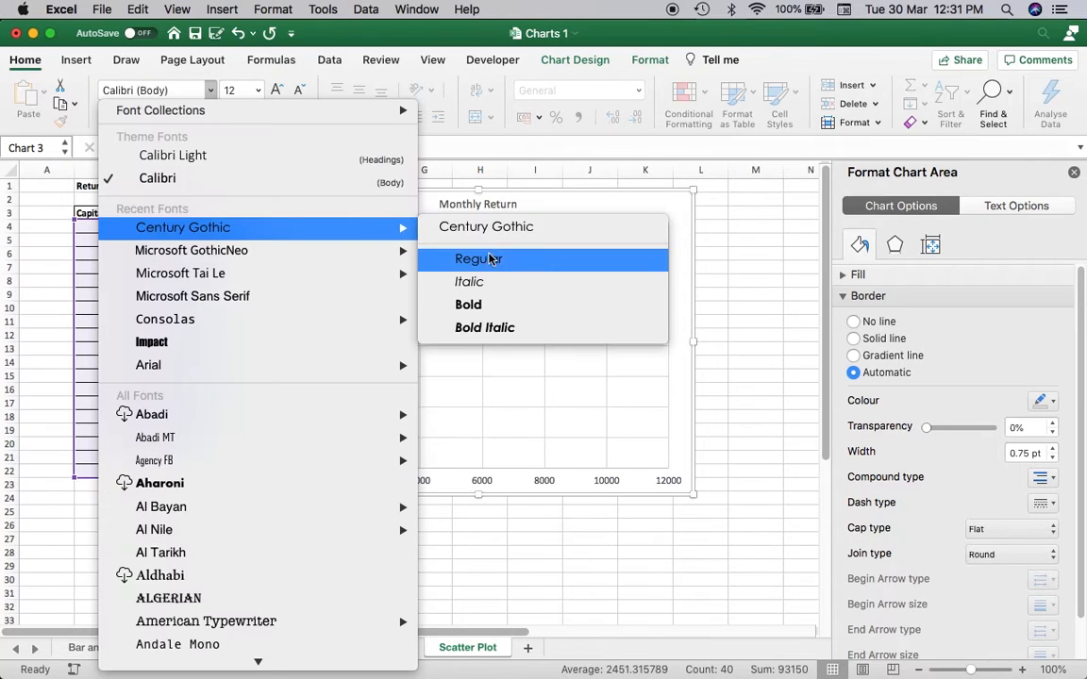
left_click(487, 304)
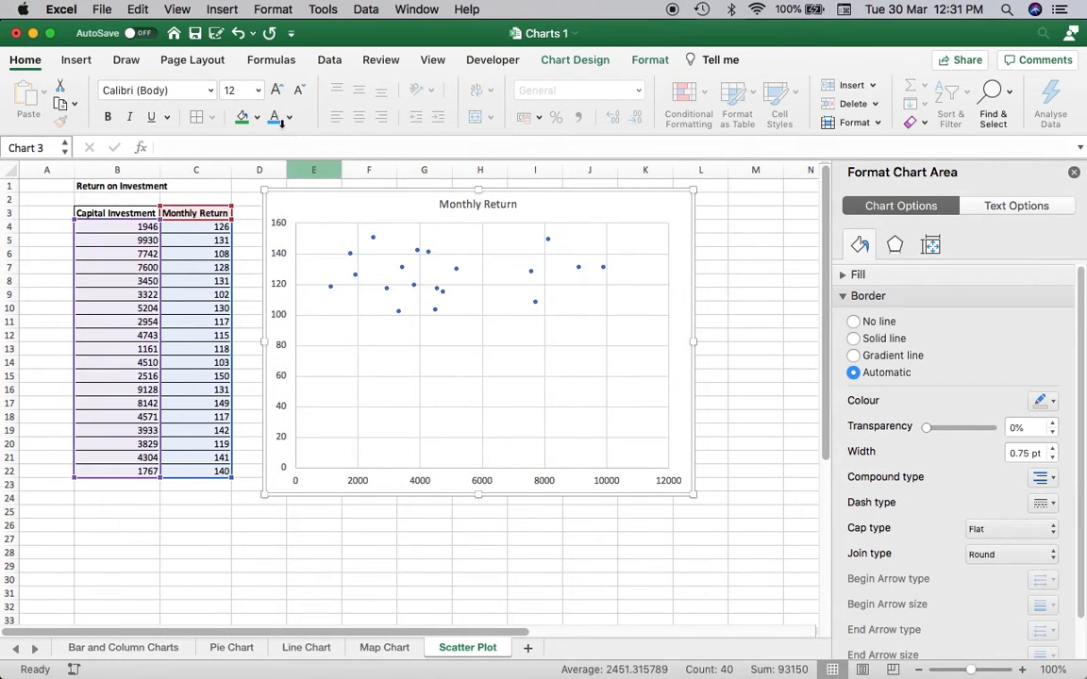
left_click(274, 119)
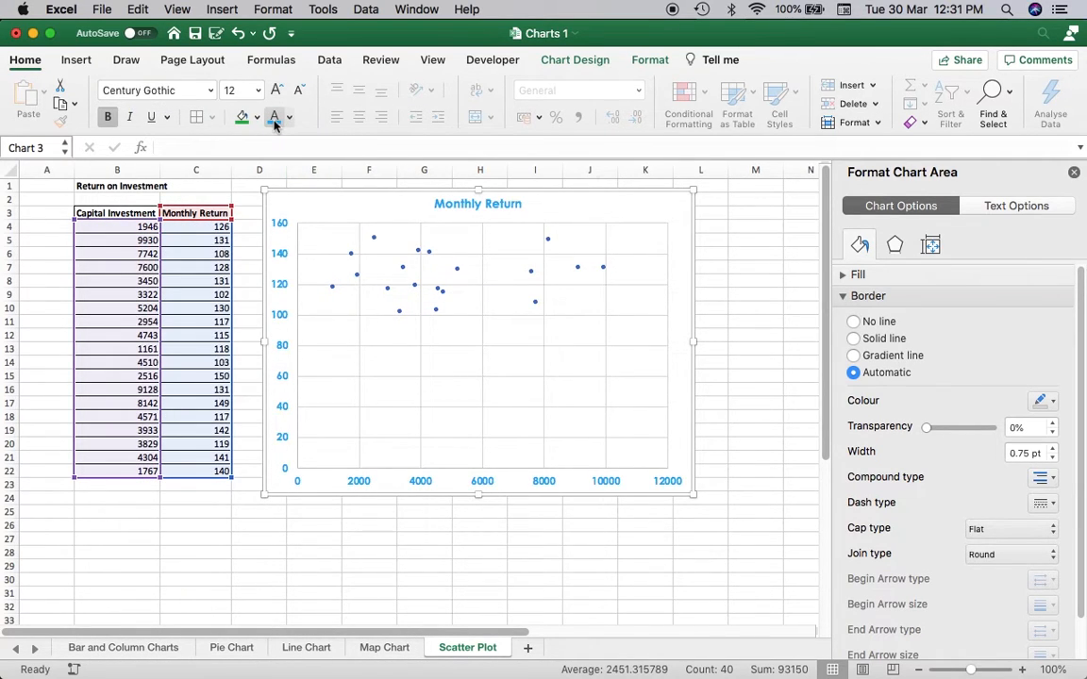
left_click_drag(695, 341, 742, 341)
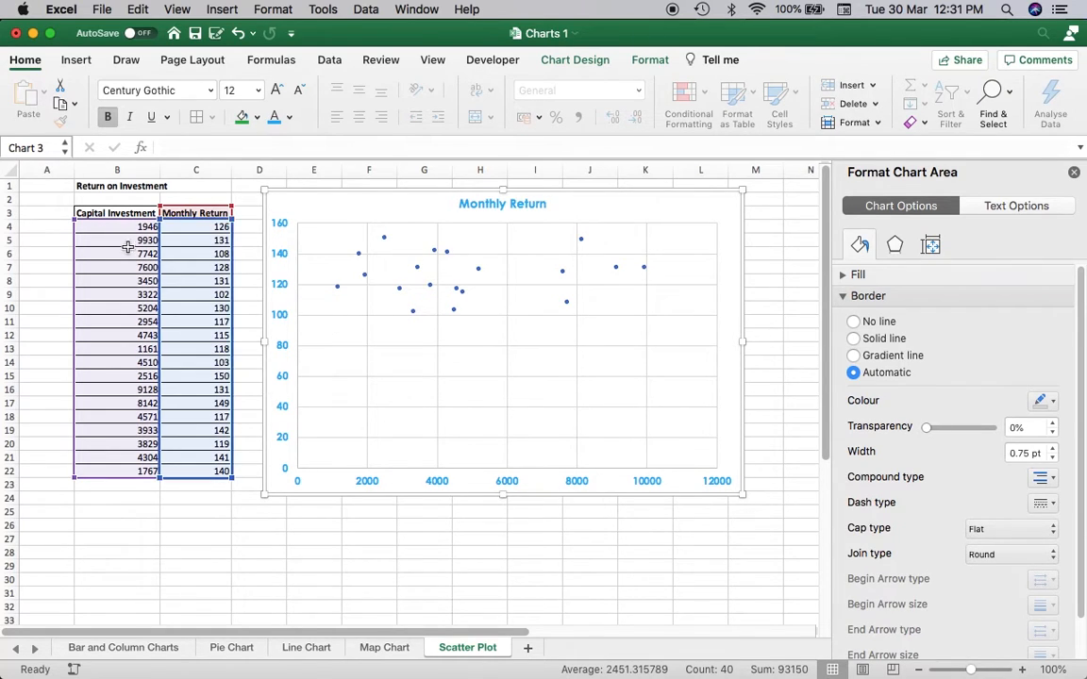
Step: Add a primary horizontal axis title to the scatter chart
left_click(120, 213)
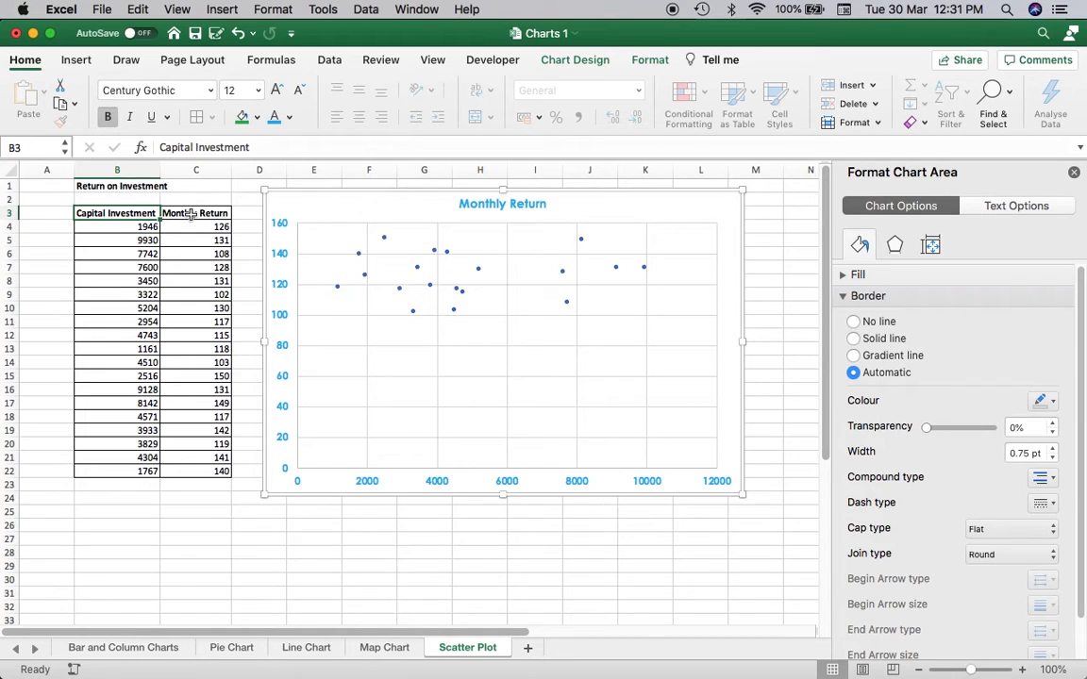
left_click(131, 249)
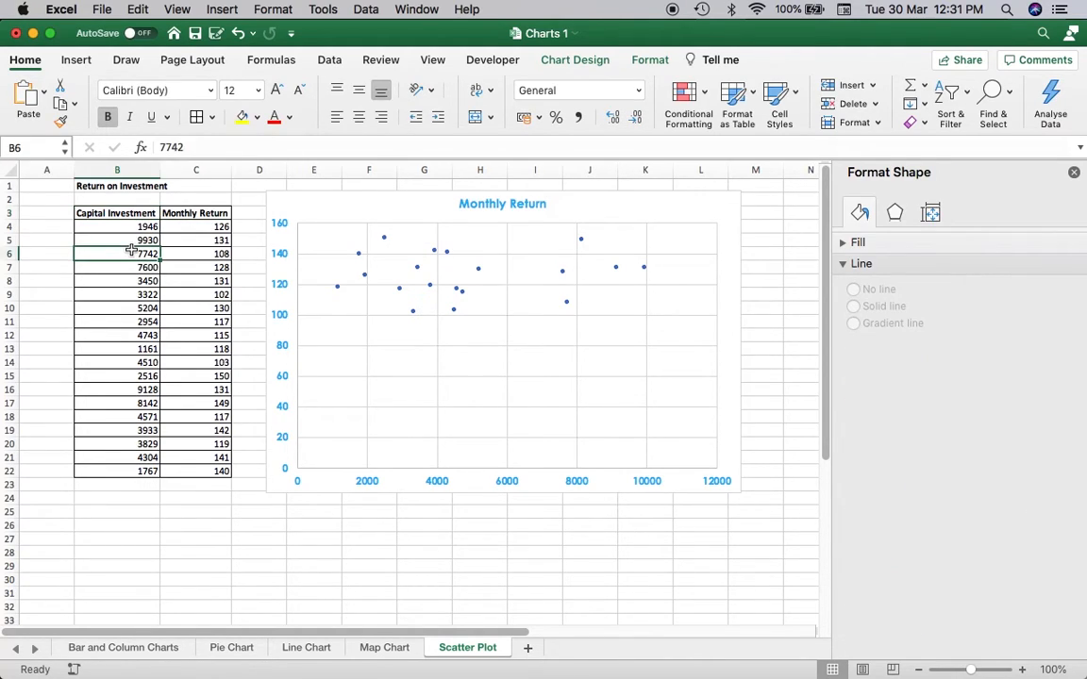
left_click(209, 253)
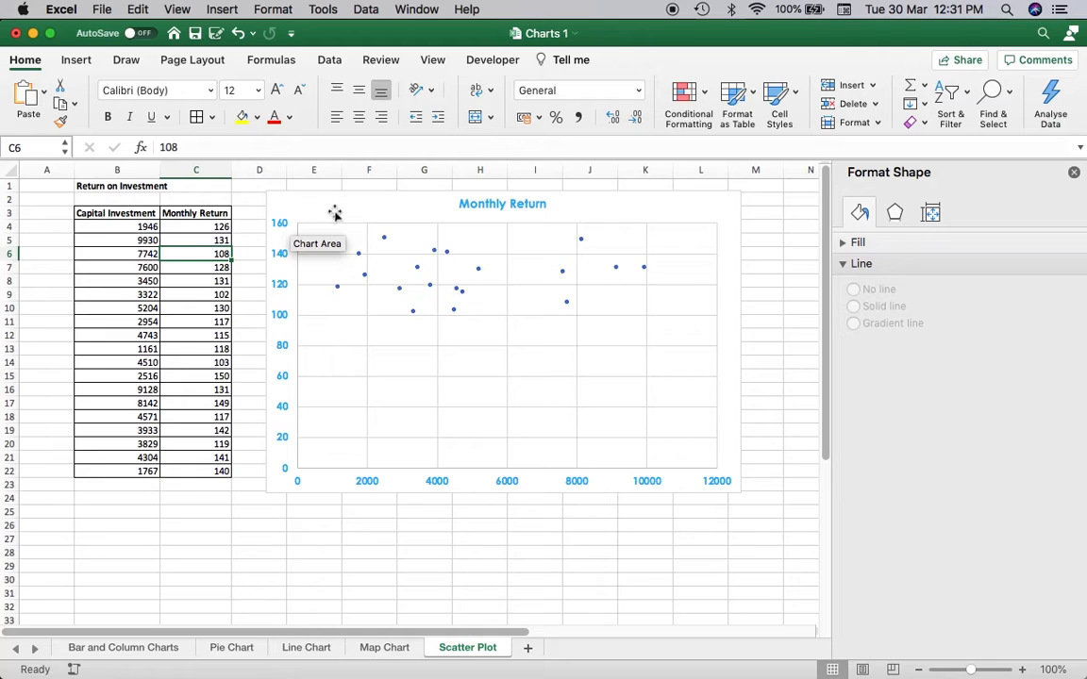
left_click(300, 203)
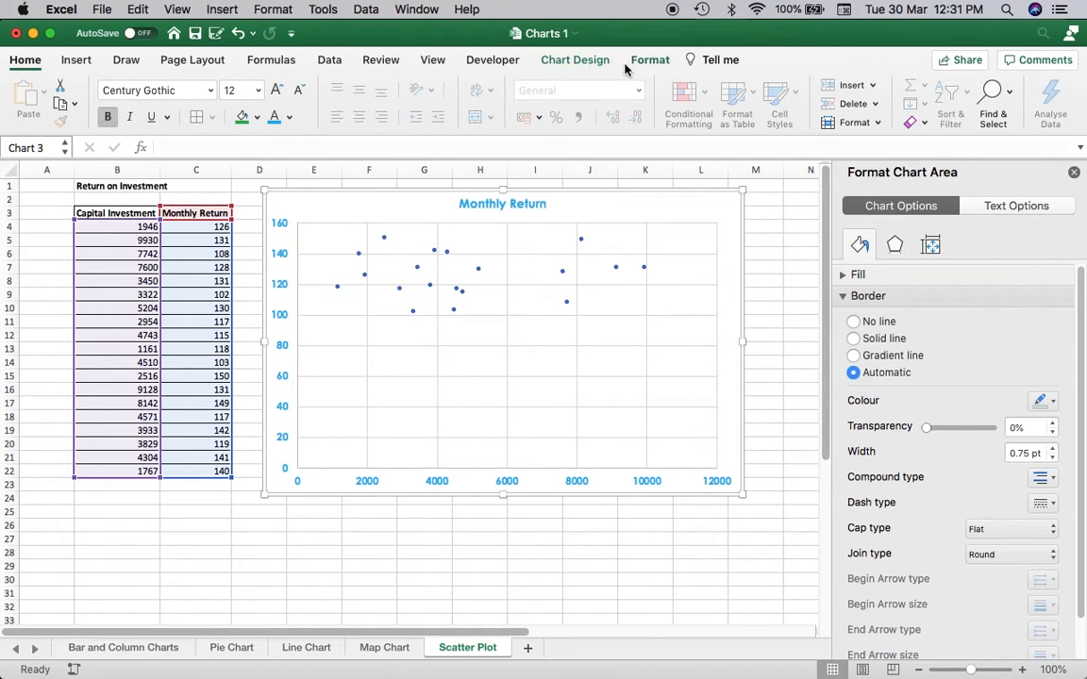
left_click(579, 63)
left_click(46, 97)
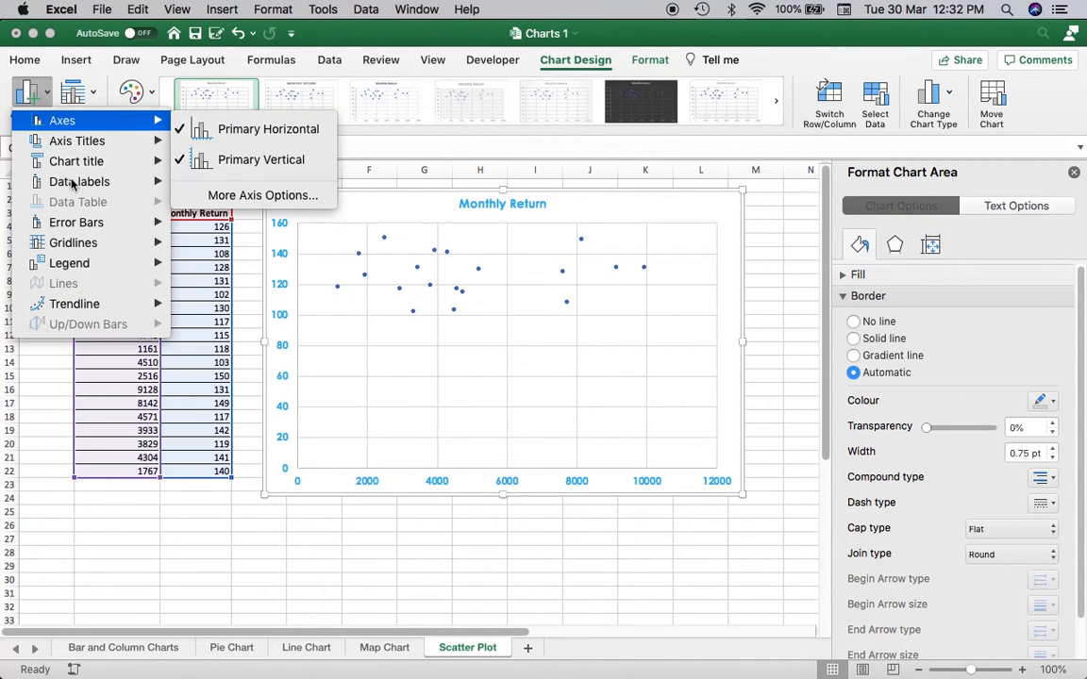
mouse_move(98, 142)
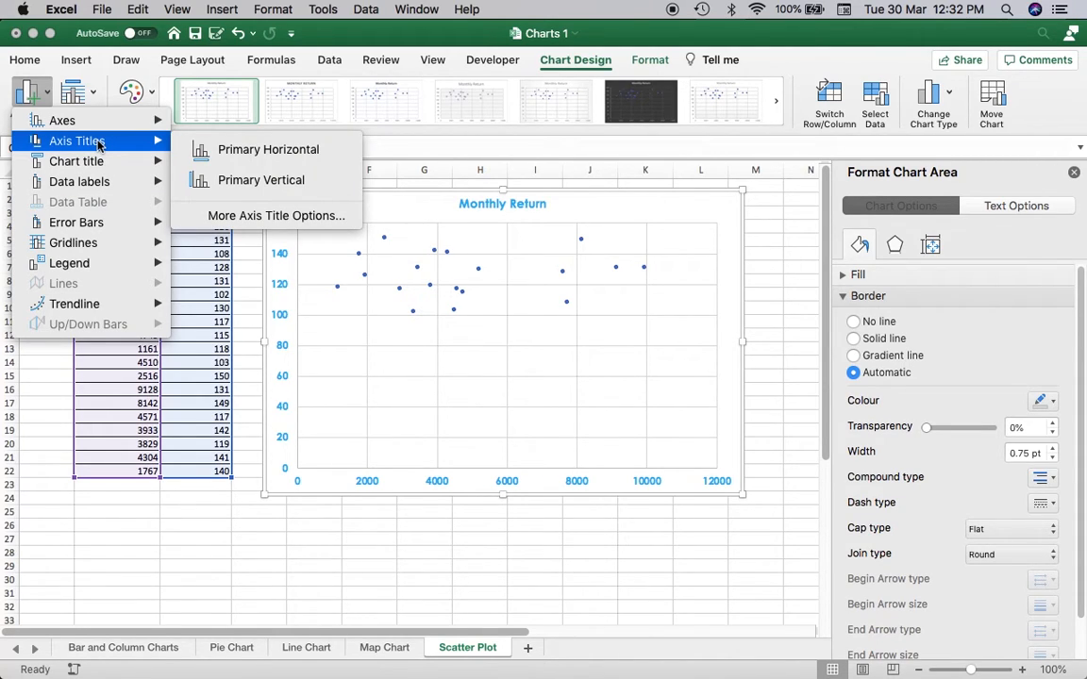
left_click(269, 156)
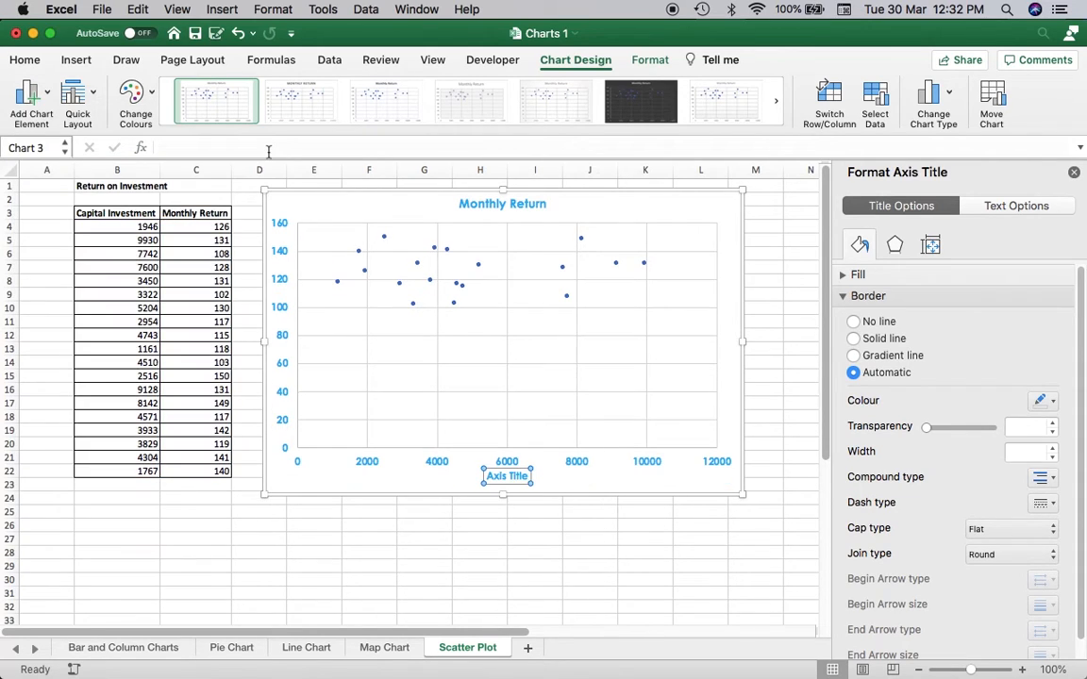
Step: Replace the horizontal axis title's placeholder text with "Capital Investment"
left_click(503, 475)
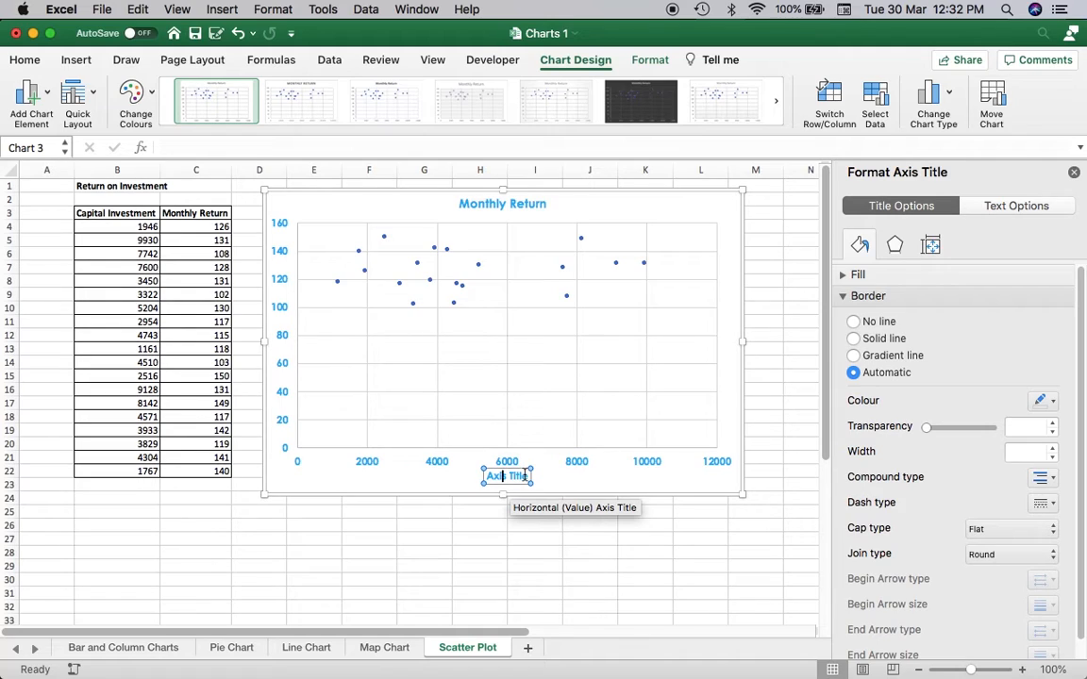
key("super+a")
type("Capita")
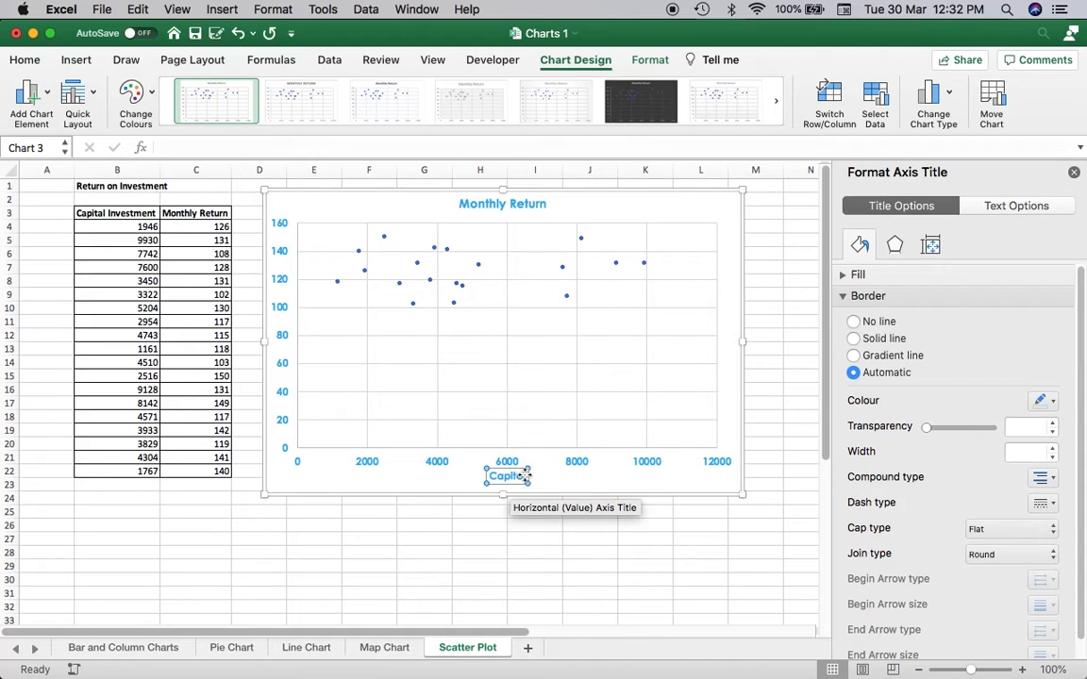
type("l Invest")
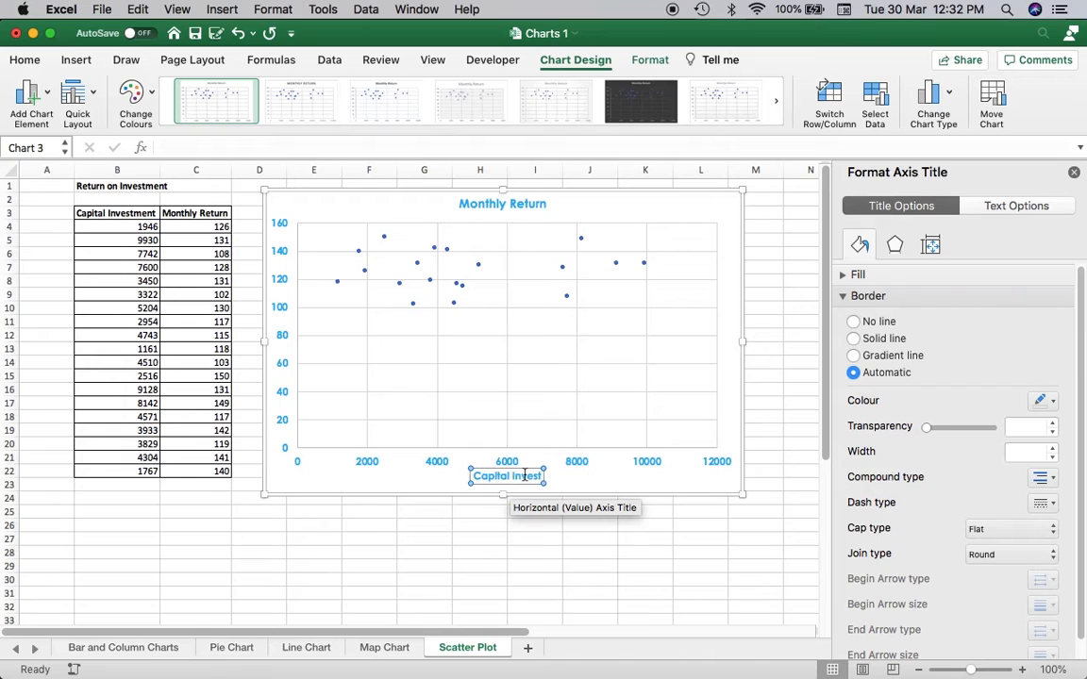
type("ment")
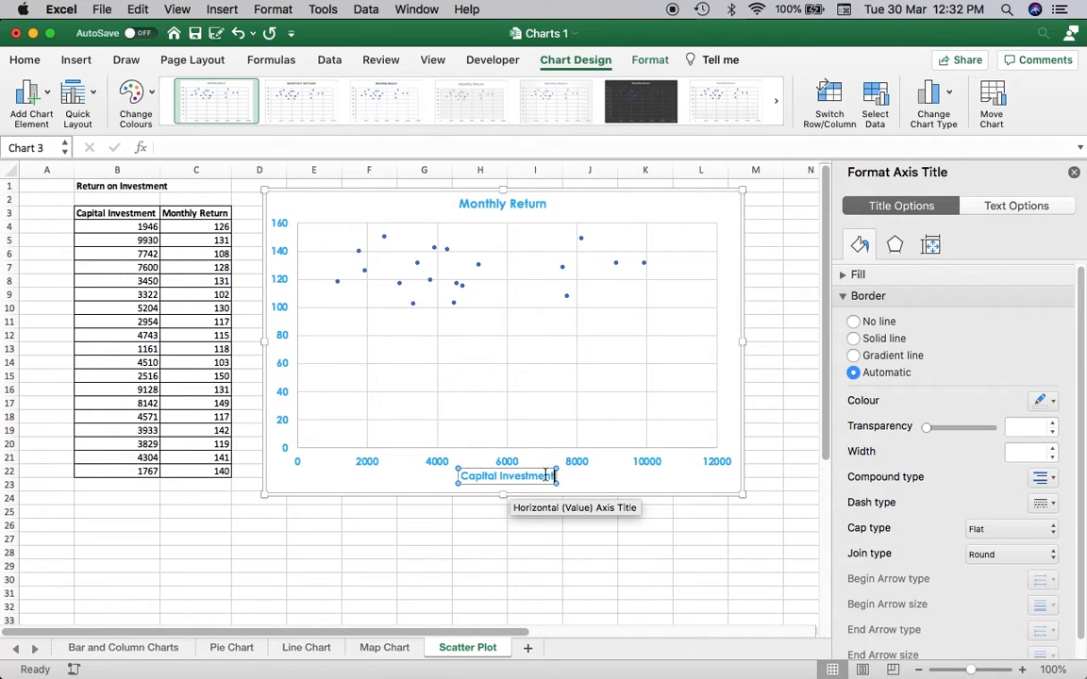
left_click(637, 534)
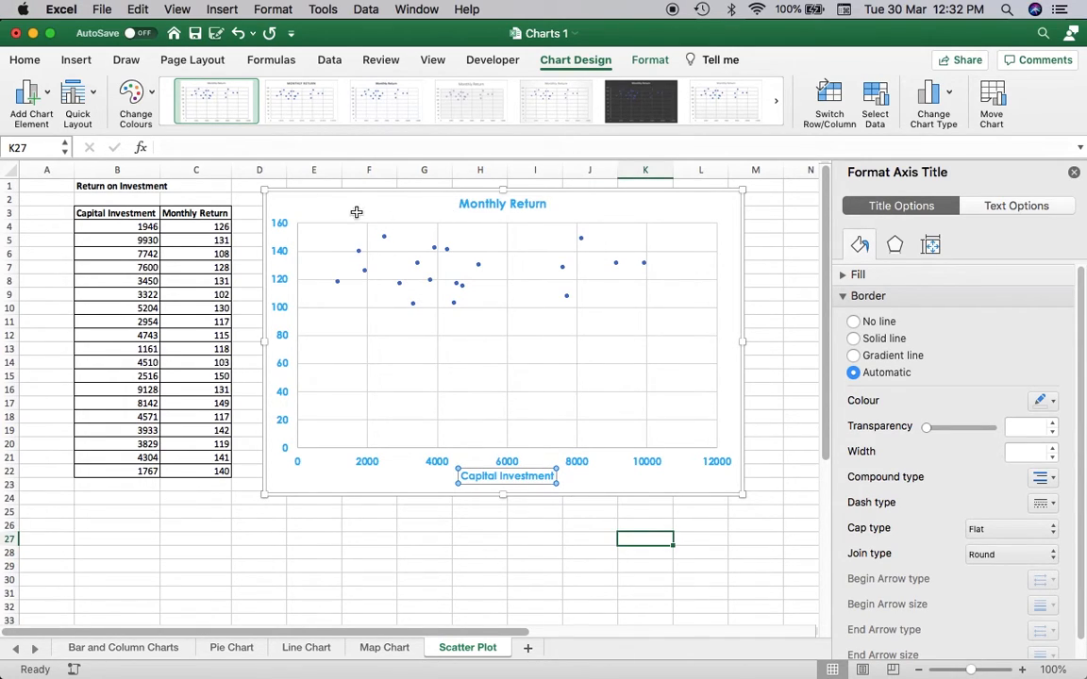
Step: Add a primary vertical axis title to the scatter chart reading "Monthly Return"
left_click(316, 203)
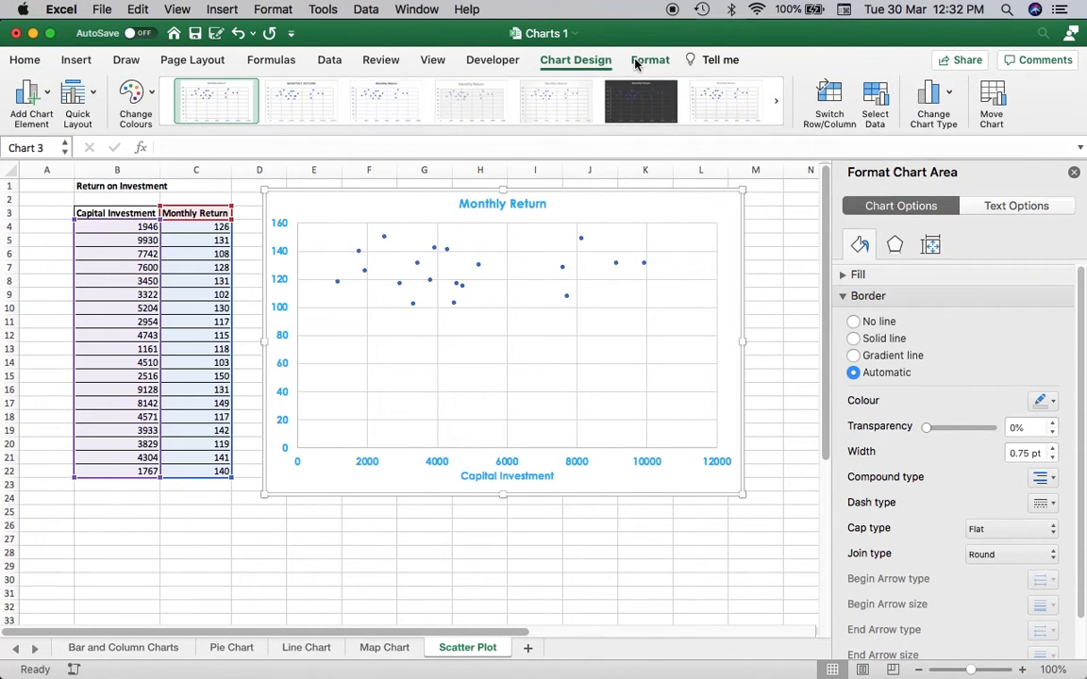
left_click(46, 89)
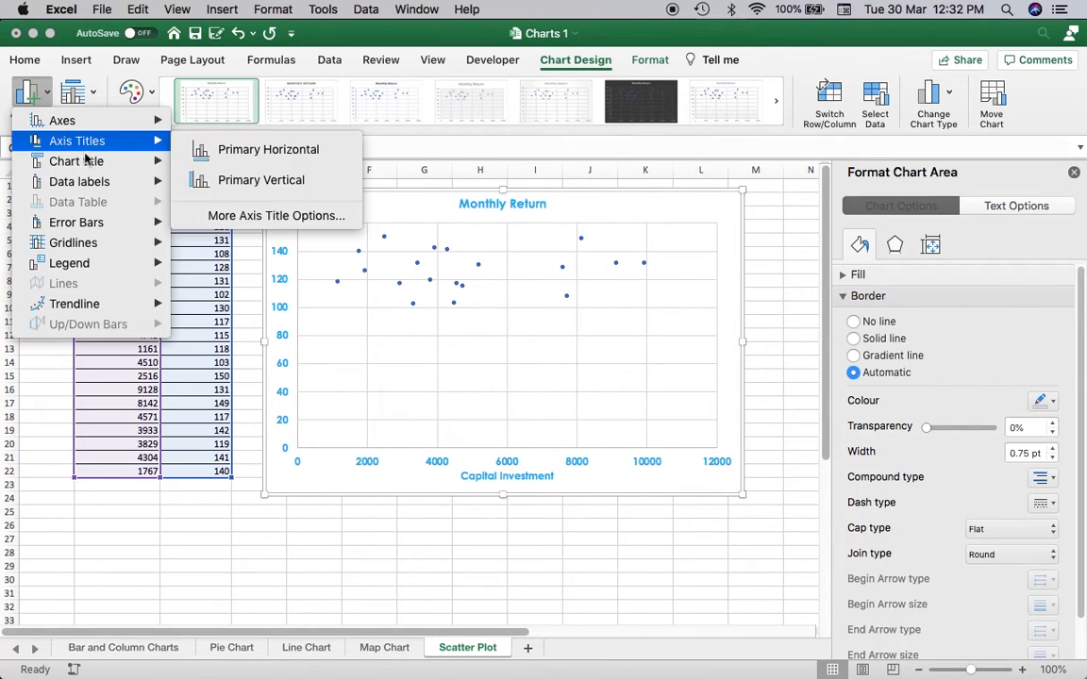
left_click(272, 184)
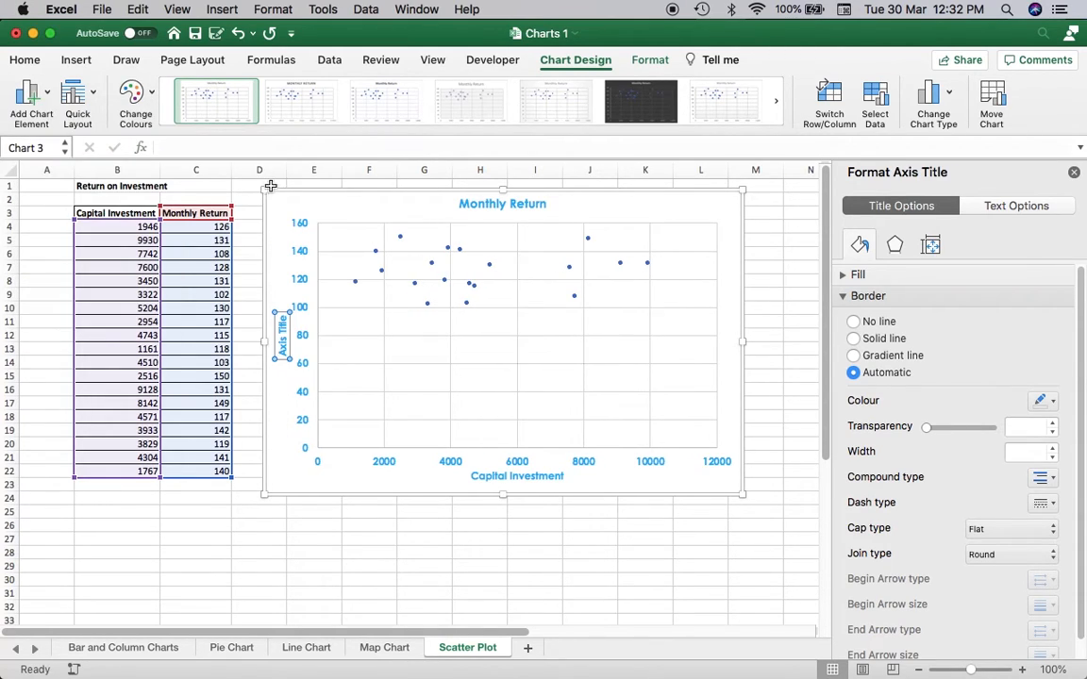
left_click(281, 324)
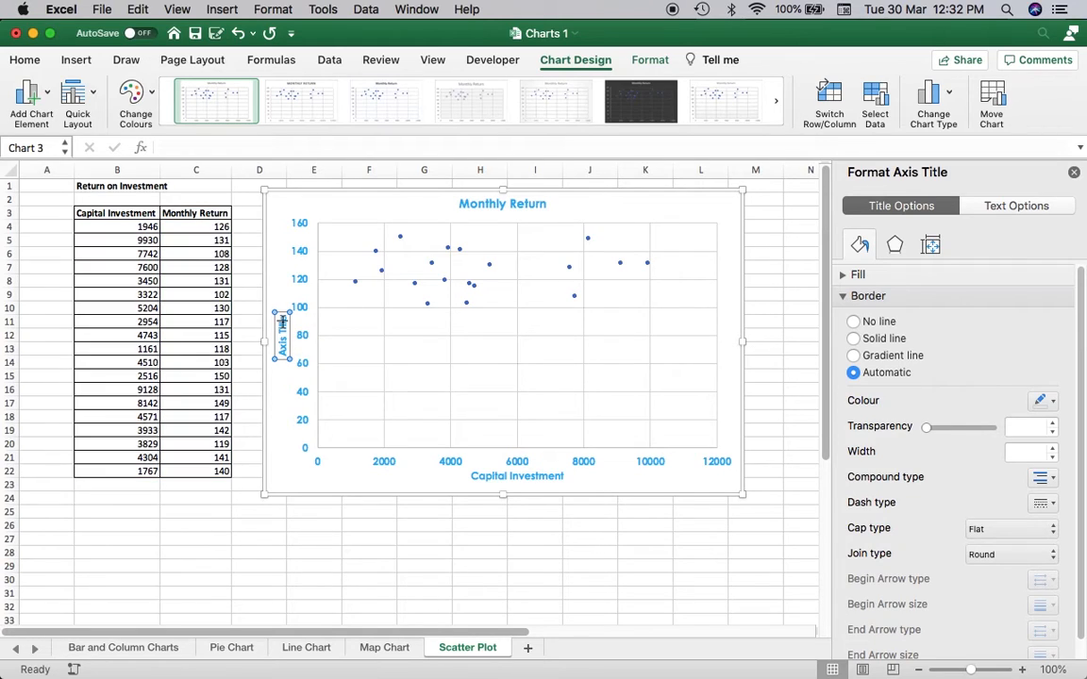
double_click(282, 323)
type("Monthly Return")
Step: Add a linear trendline to the return-on-investment scatter chart
left_click(439, 208)
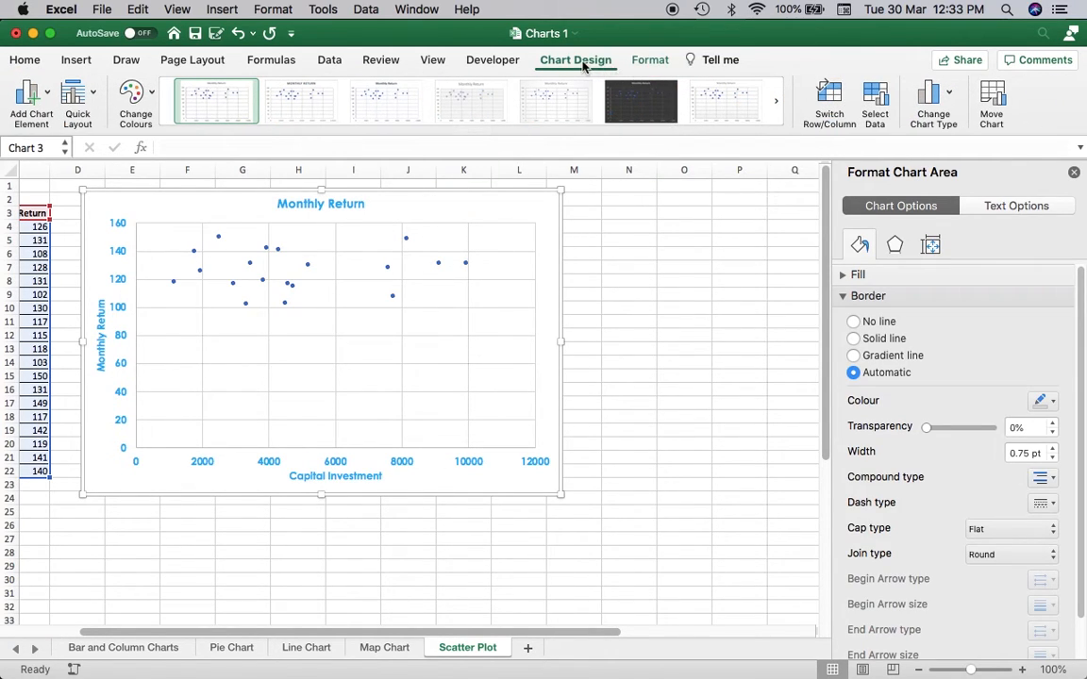
left_click(47, 93)
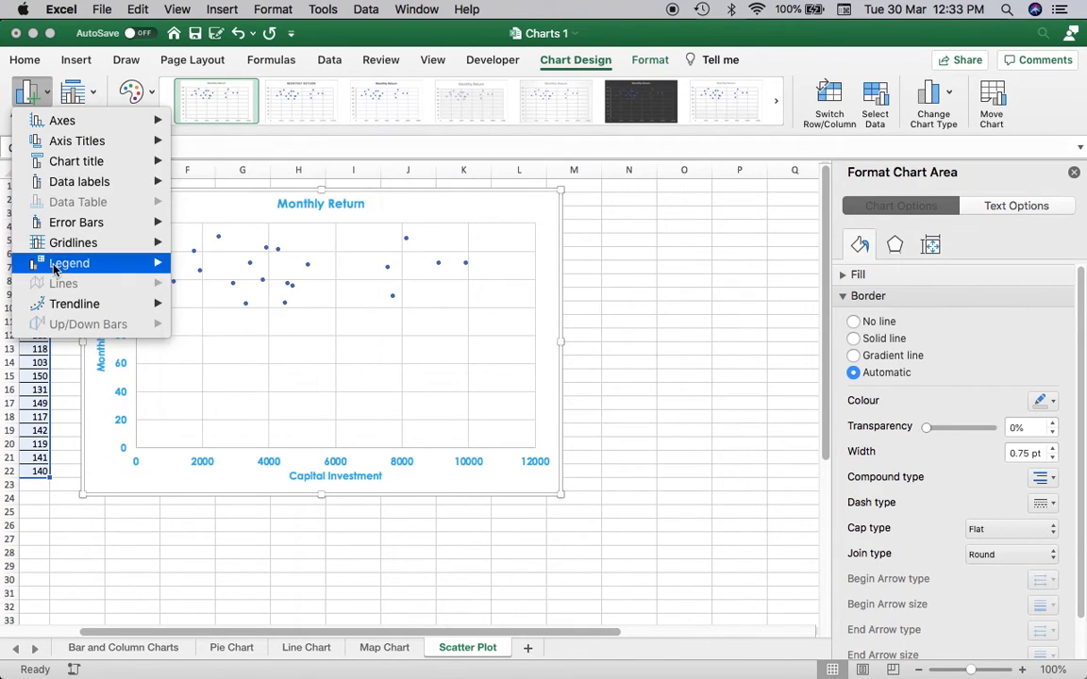
mouse_move(59, 263)
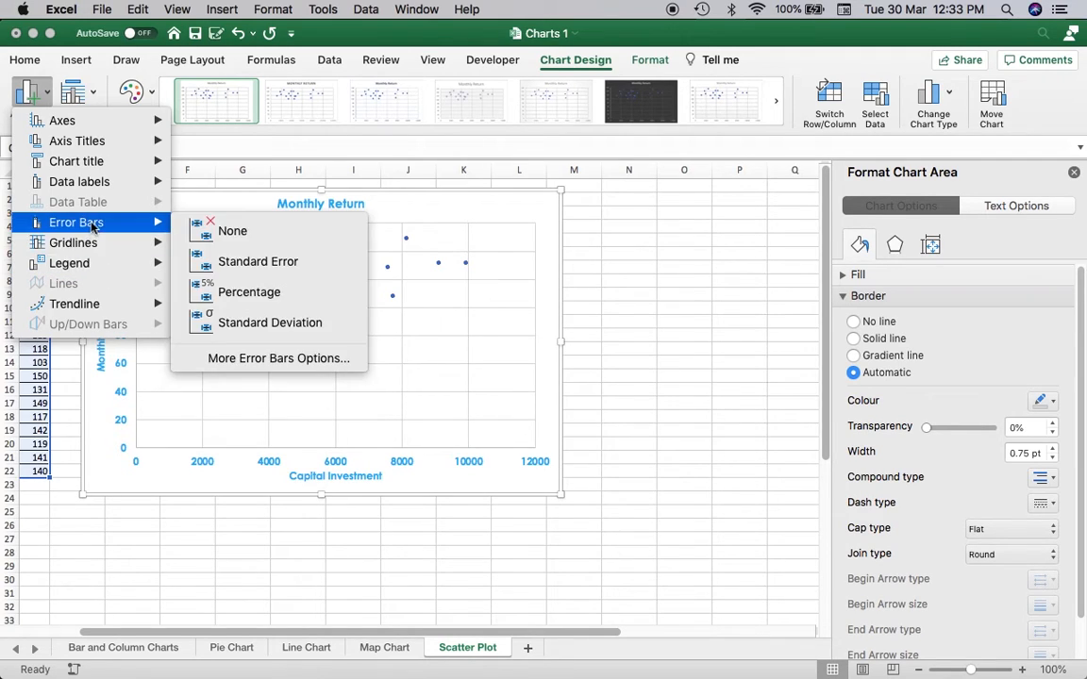
mouse_move(83, 306)
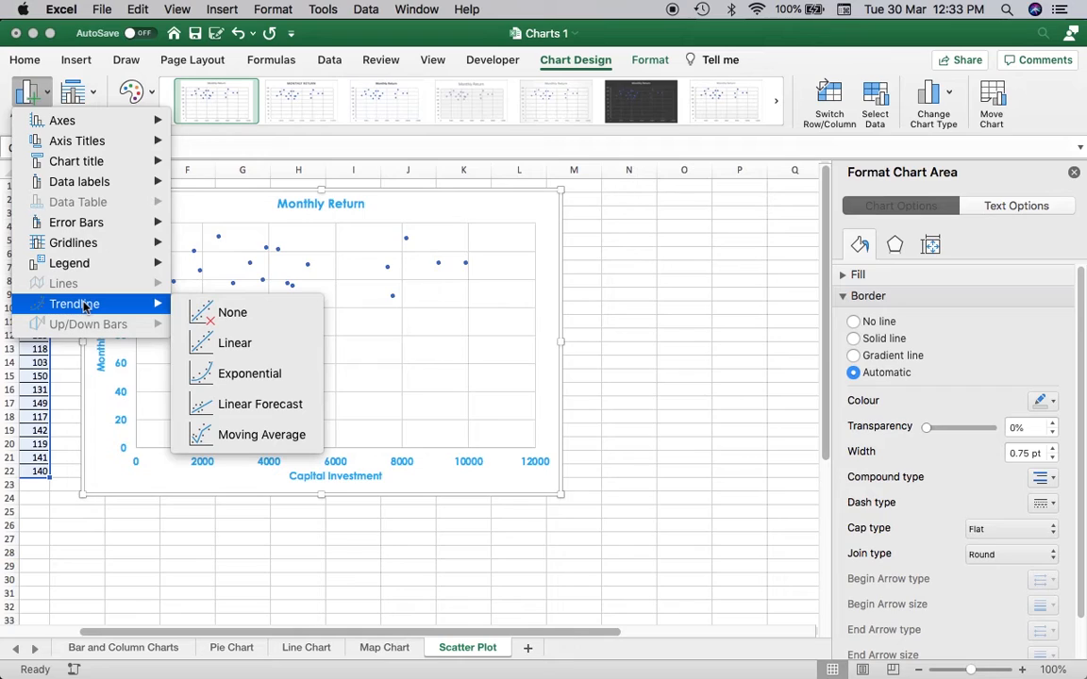
left_click(252, 346)
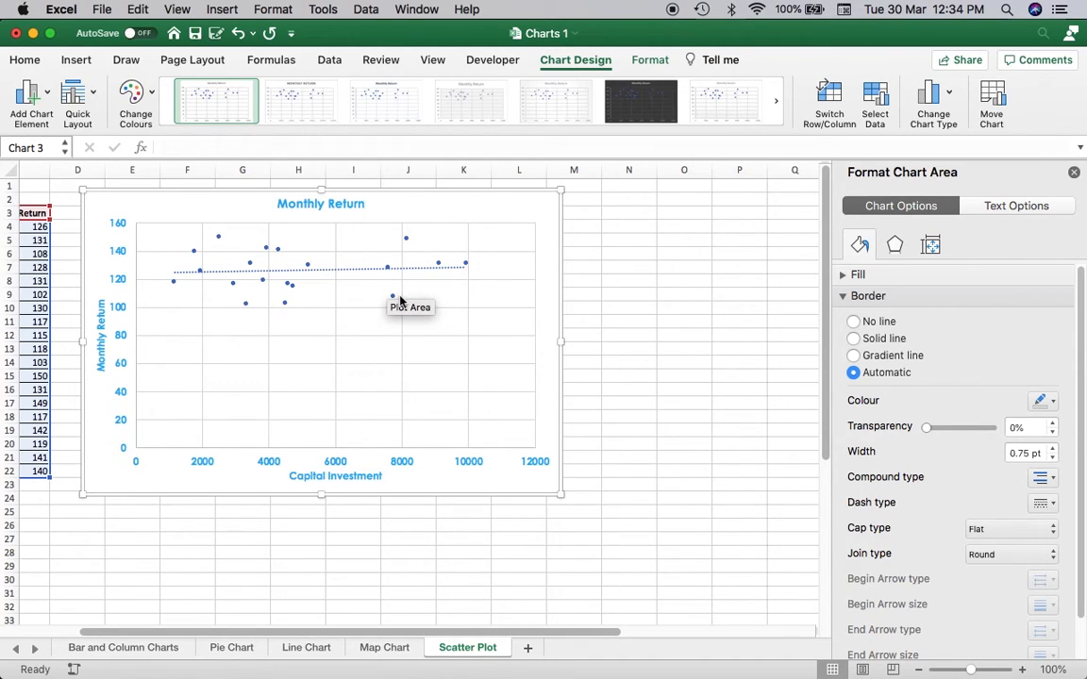
Step: Display the linear trendline's equation on the scatter chart
left_click(357, 272)
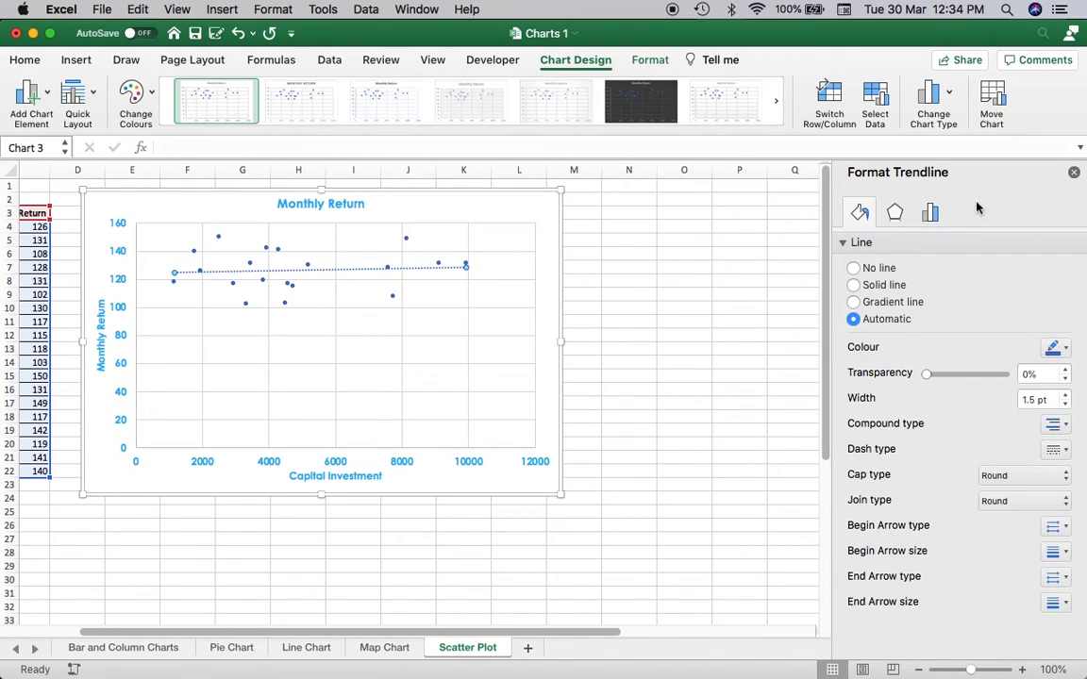
left_click(930, 213)
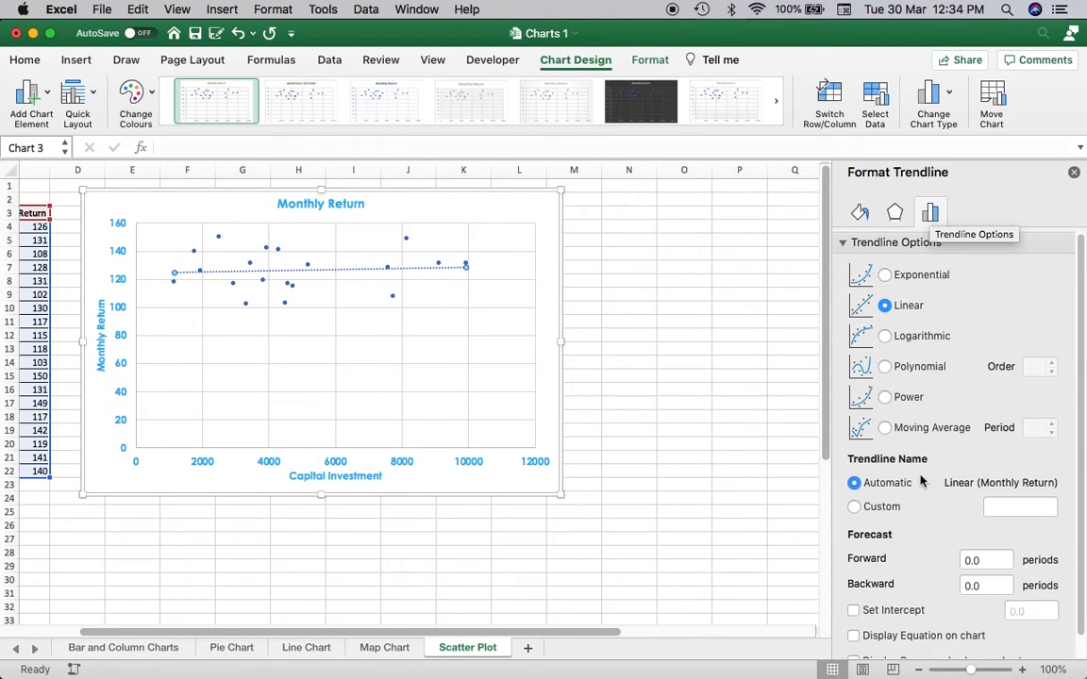
scroll(914, 487, "down", 2)
scroll(915, 488, "down", 1)
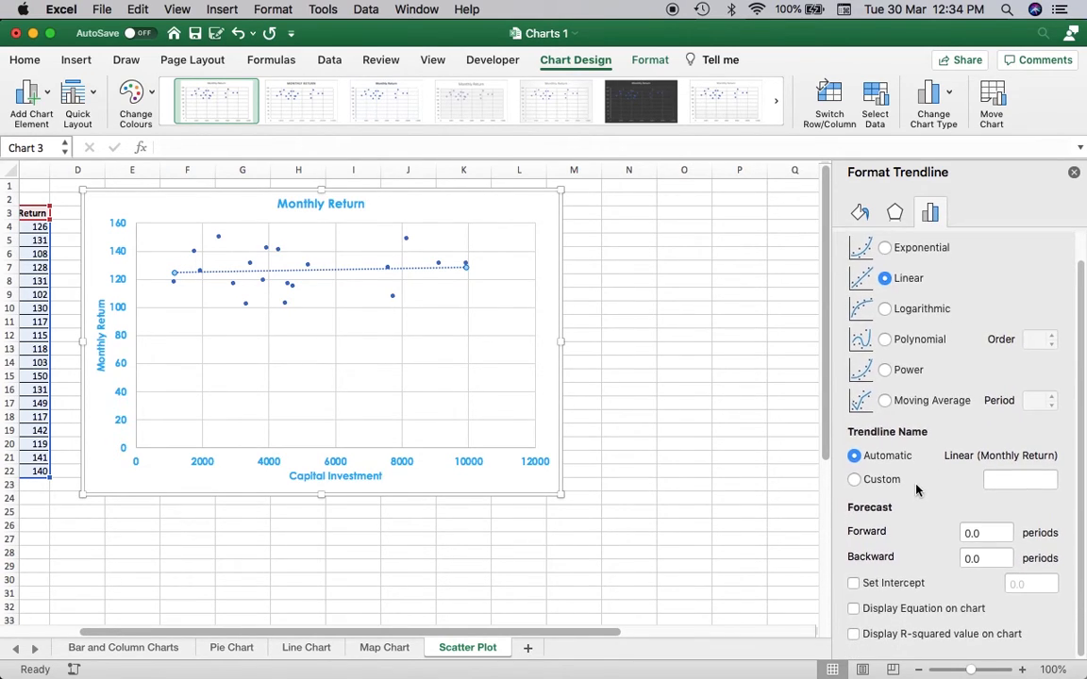
left_click(854, 615)
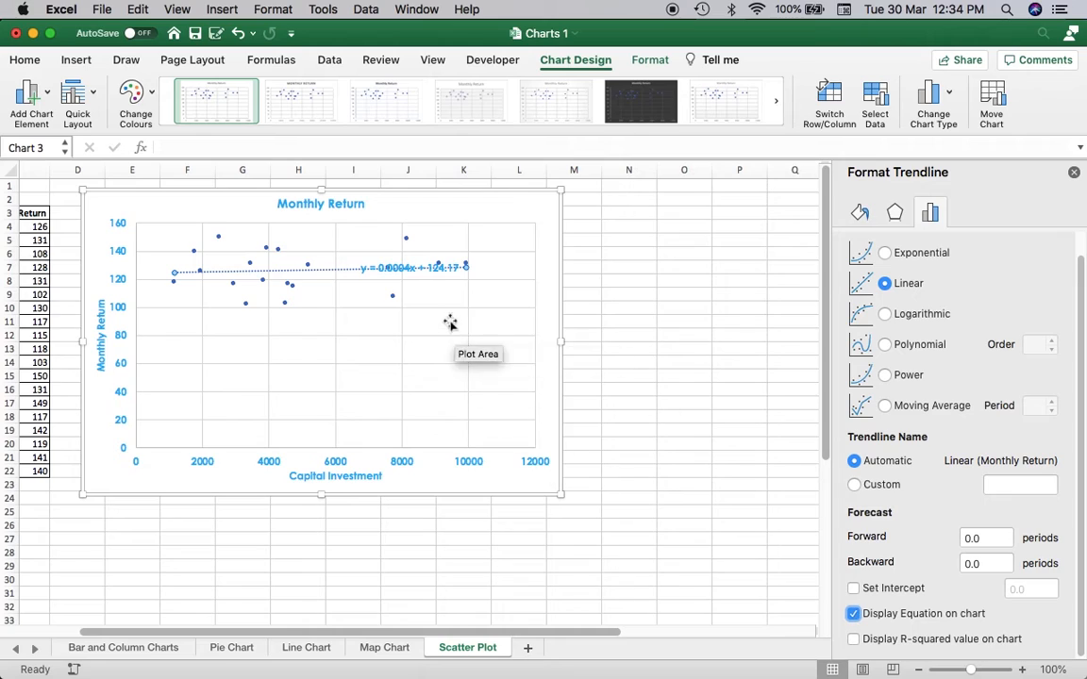
Step: Move the trendline equation label below the trendline into the empty plot area, just under the 100 gridline
left_click(403, 267)
left_click(430, 274)
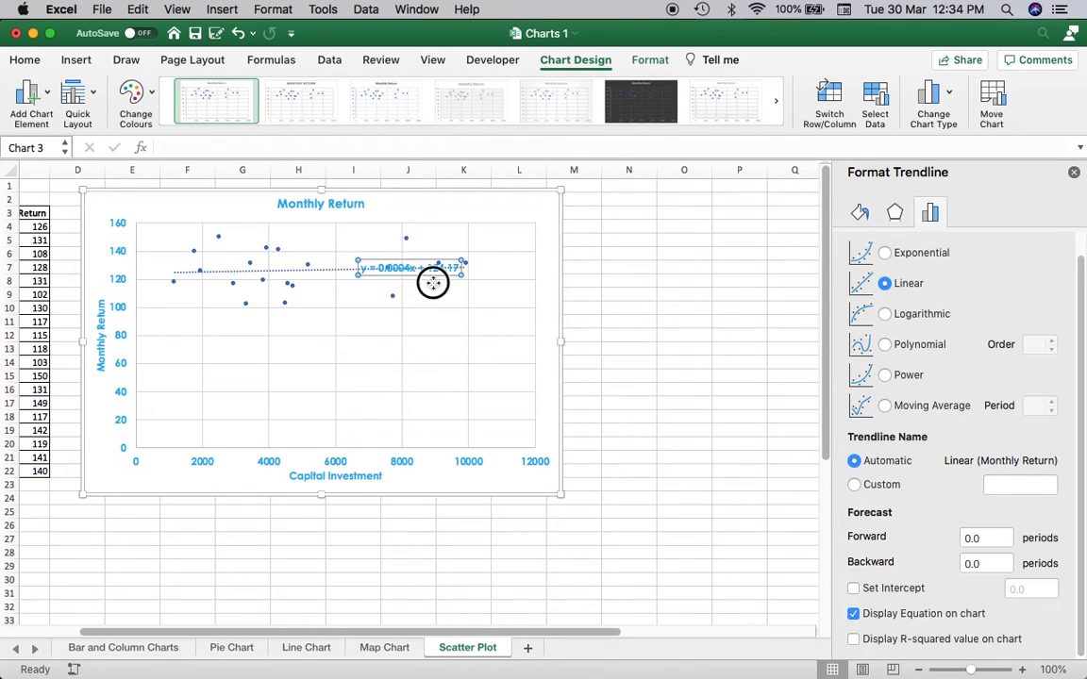
left_click_drag(419, 274, 462, 333)
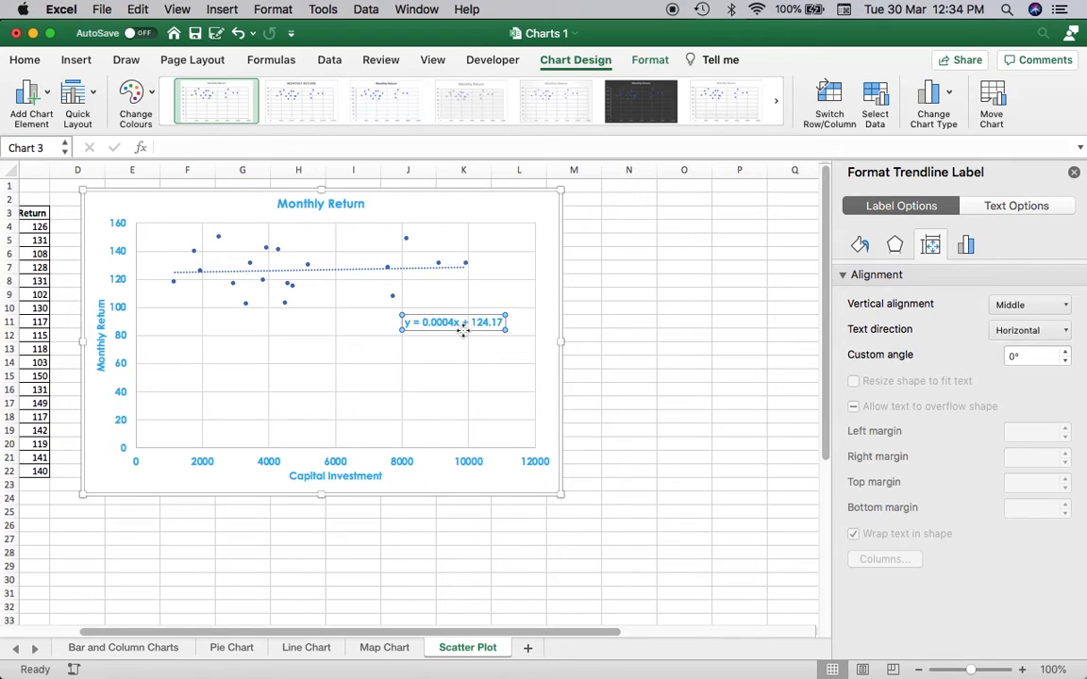